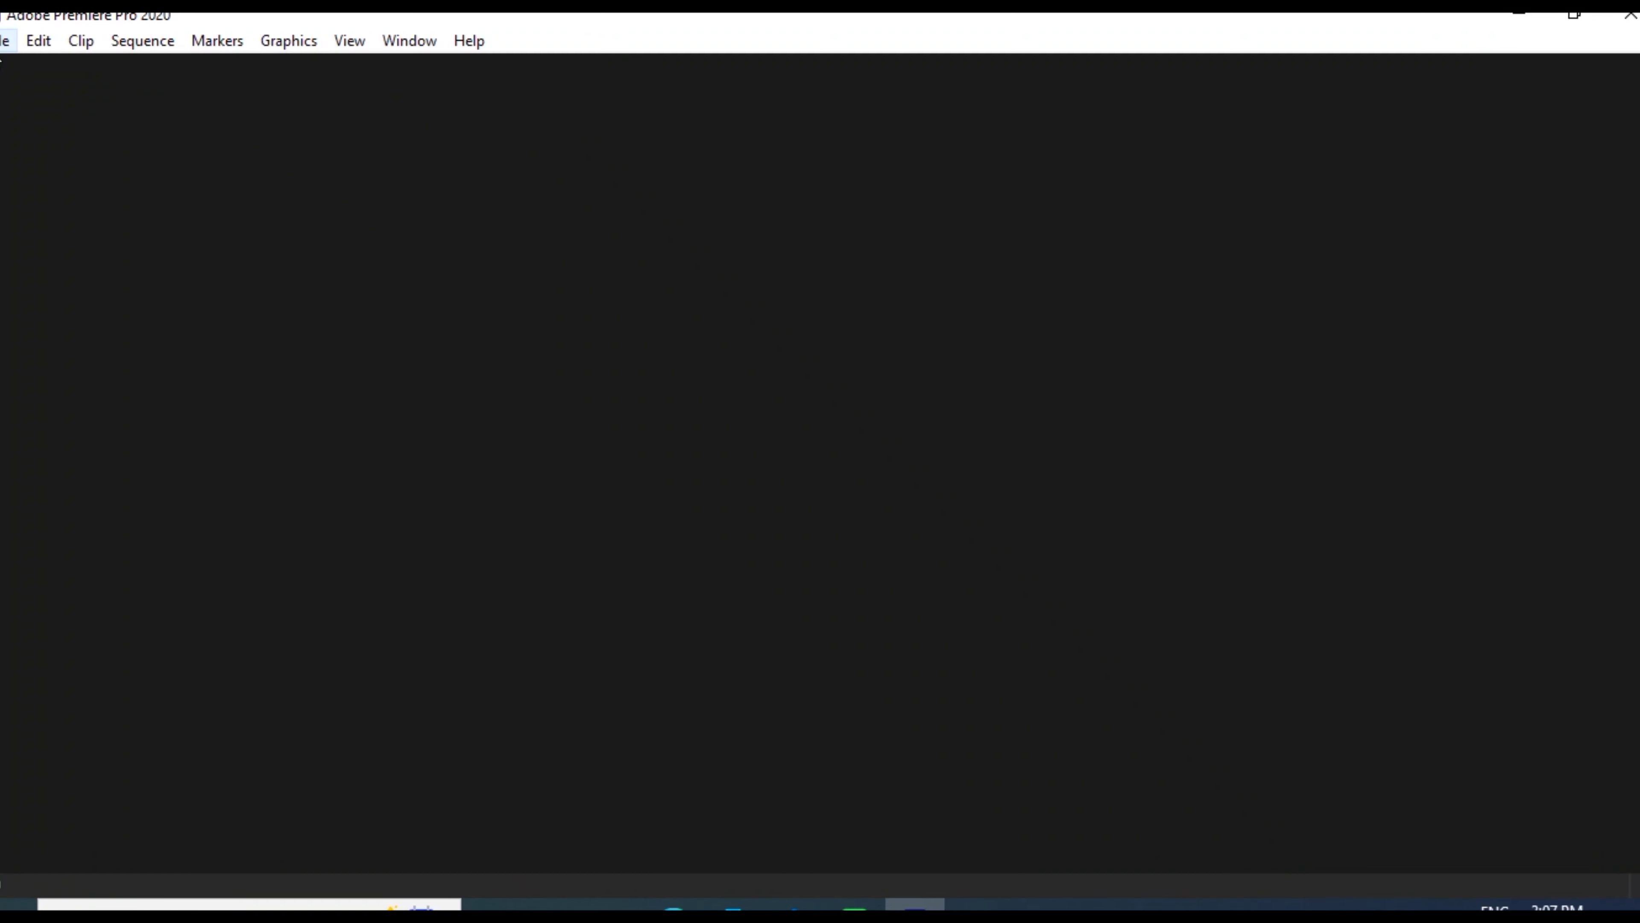
# Open the File menu on the empty Premiere Pro workspace
pyautogui.click(4, 41)
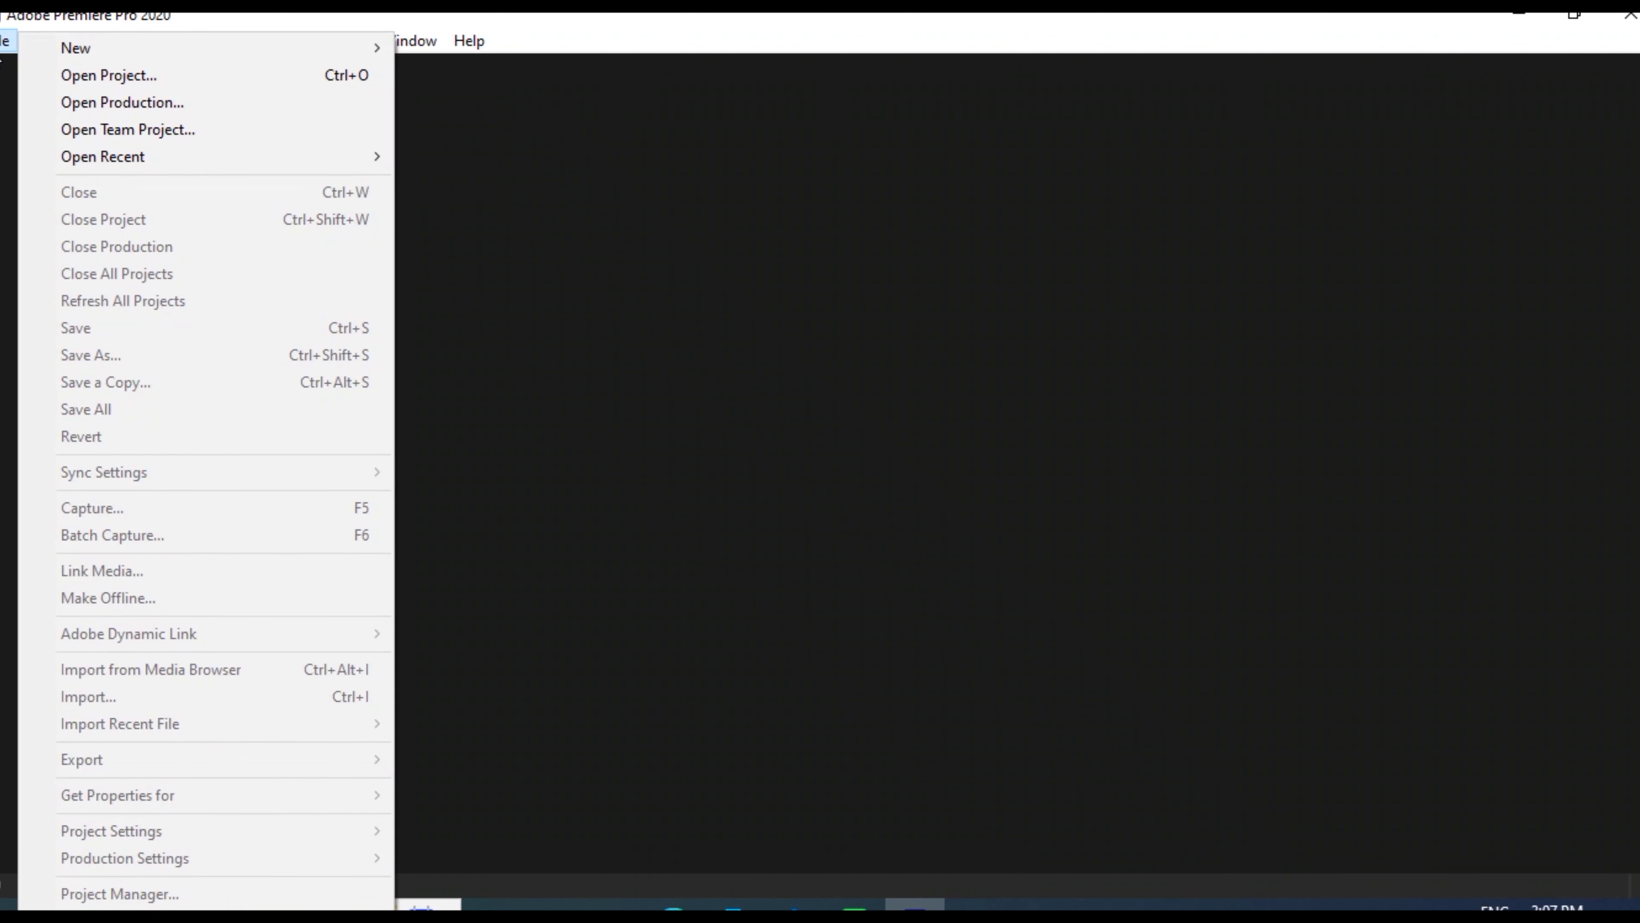
# Create a new project named Demo from File > New > Project
pyautogui.moveTo(245, 48)
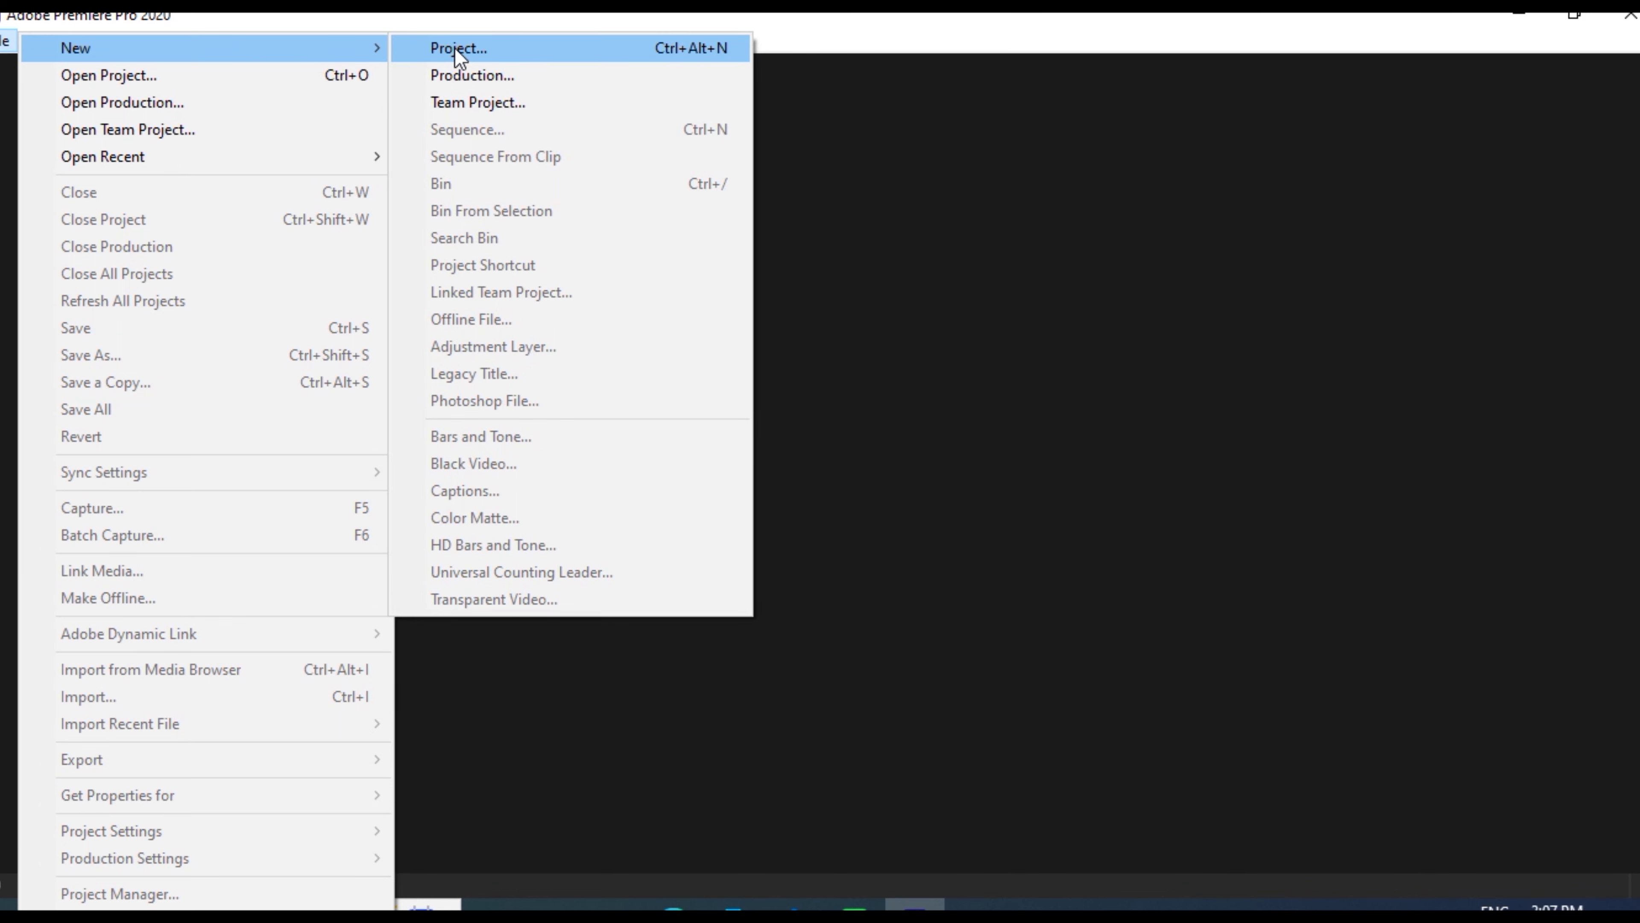
pyautogui.click(454, 47)
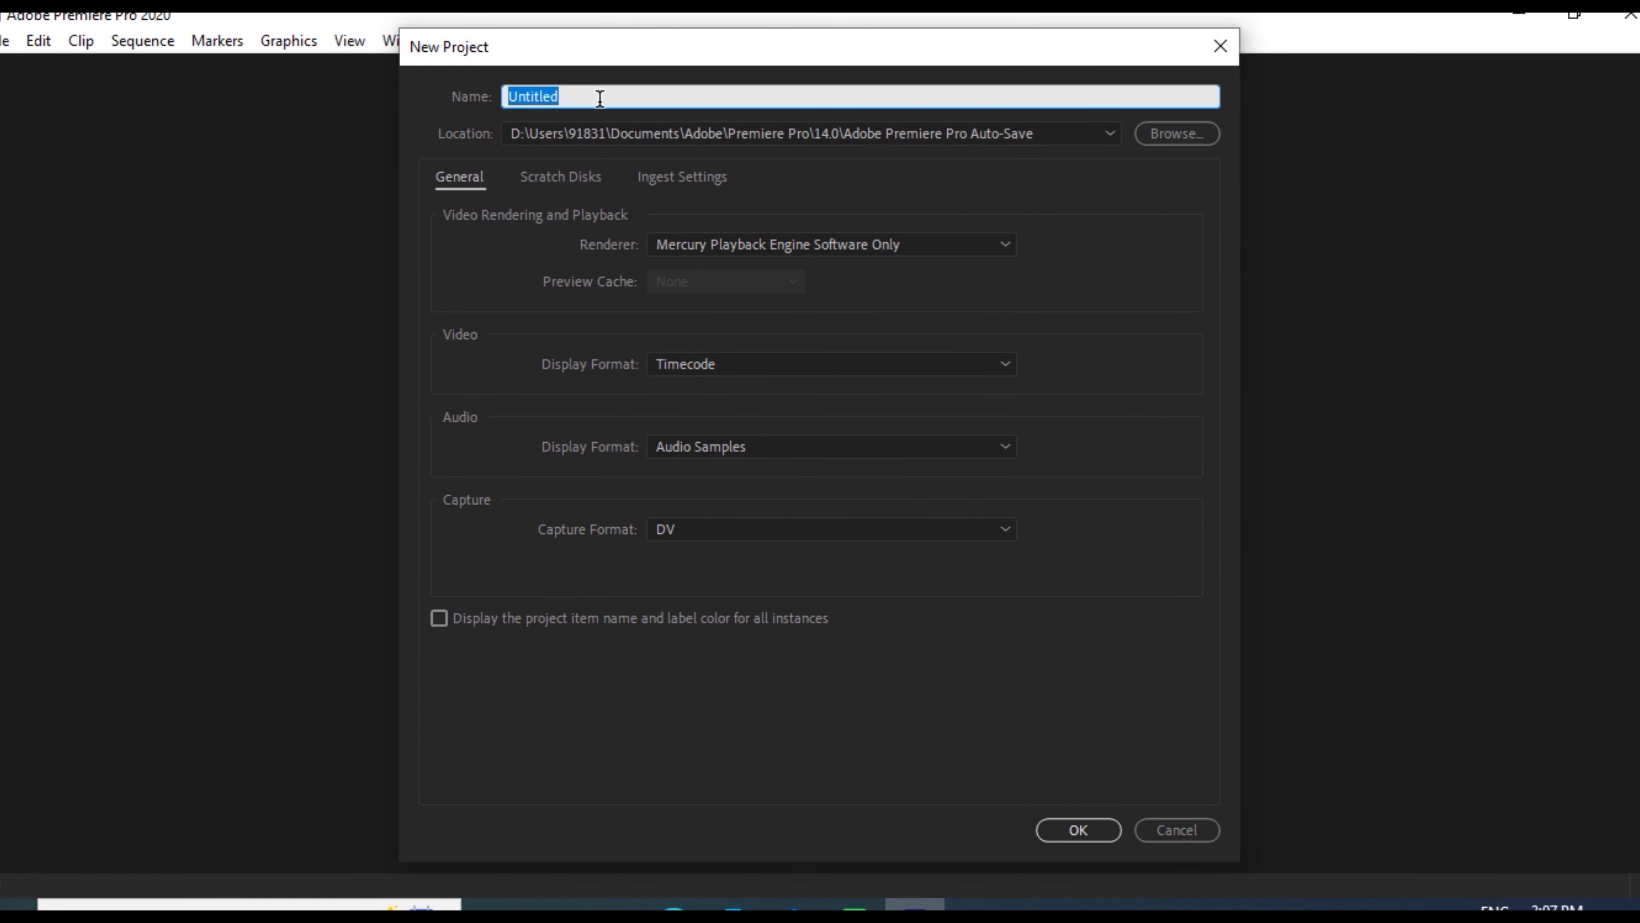
pyautogui.press('BackSpace')
pyautogui.write('Demo')
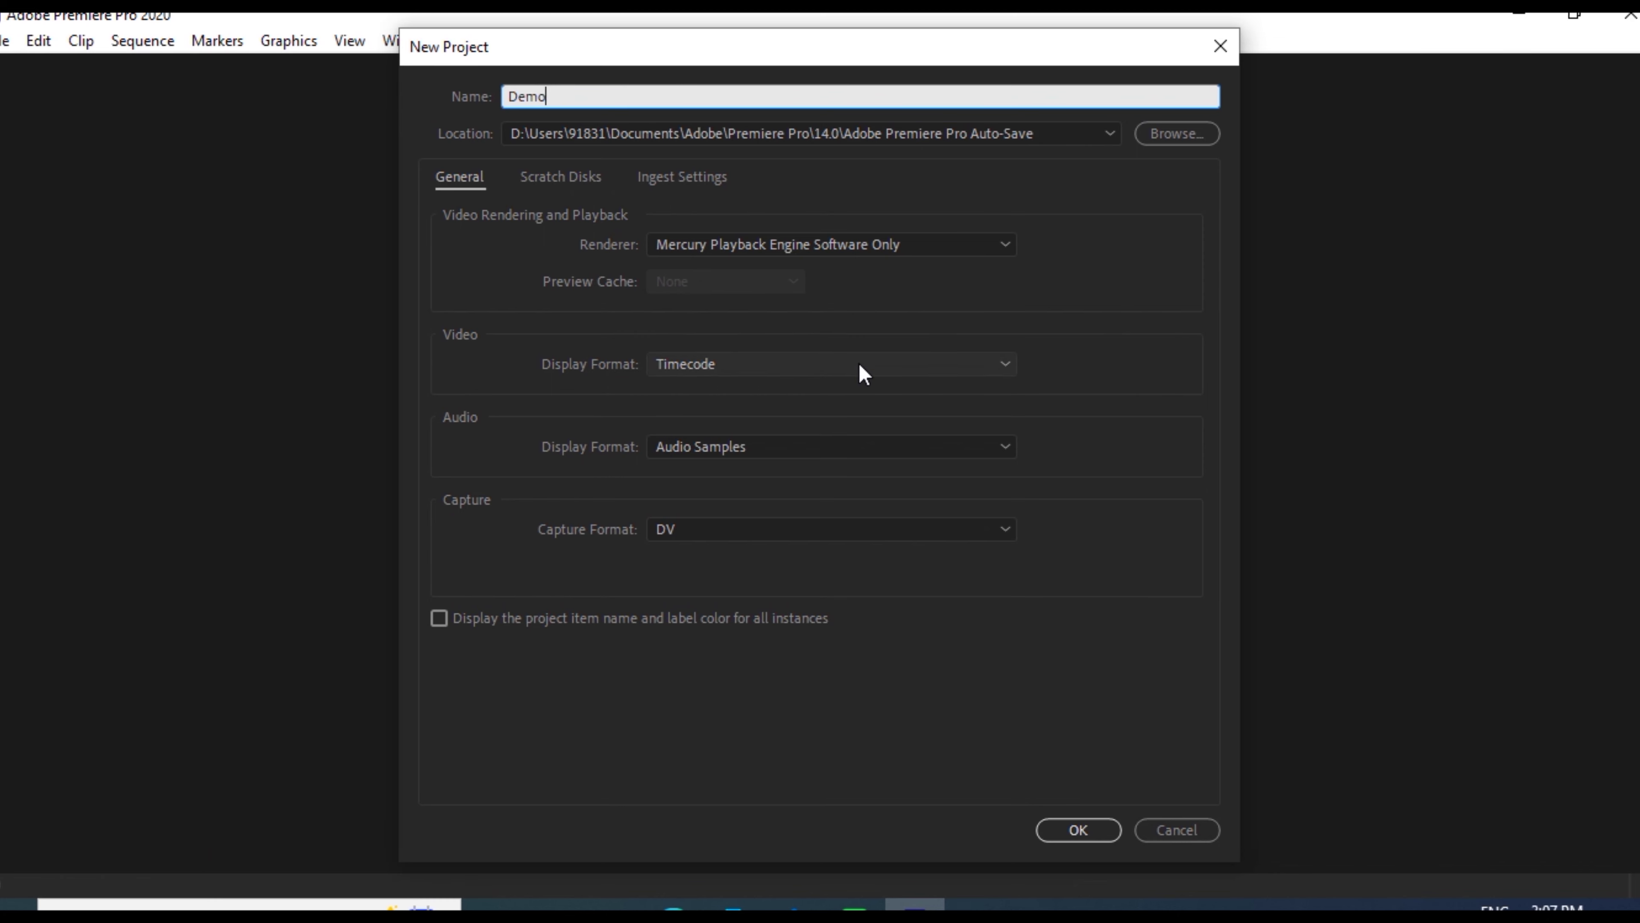
pyautogui.click(1075, 829)
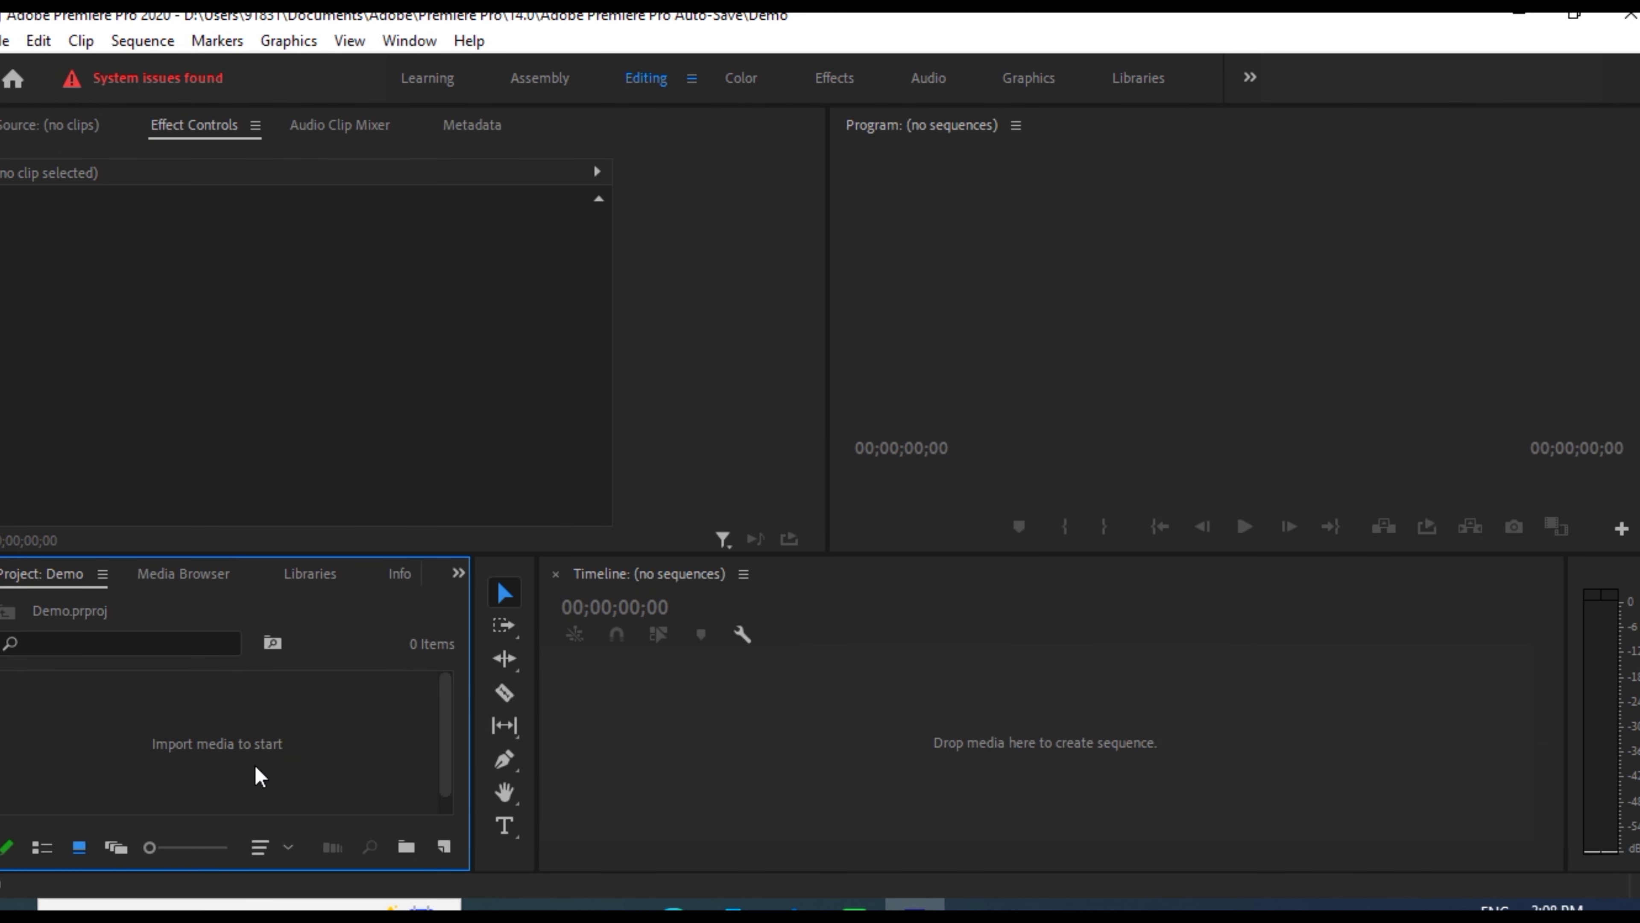
# Import the green-screen clip C0086.MP4 and drag it onto the empty timeline
pyautogui.doubleClick(206, 734)
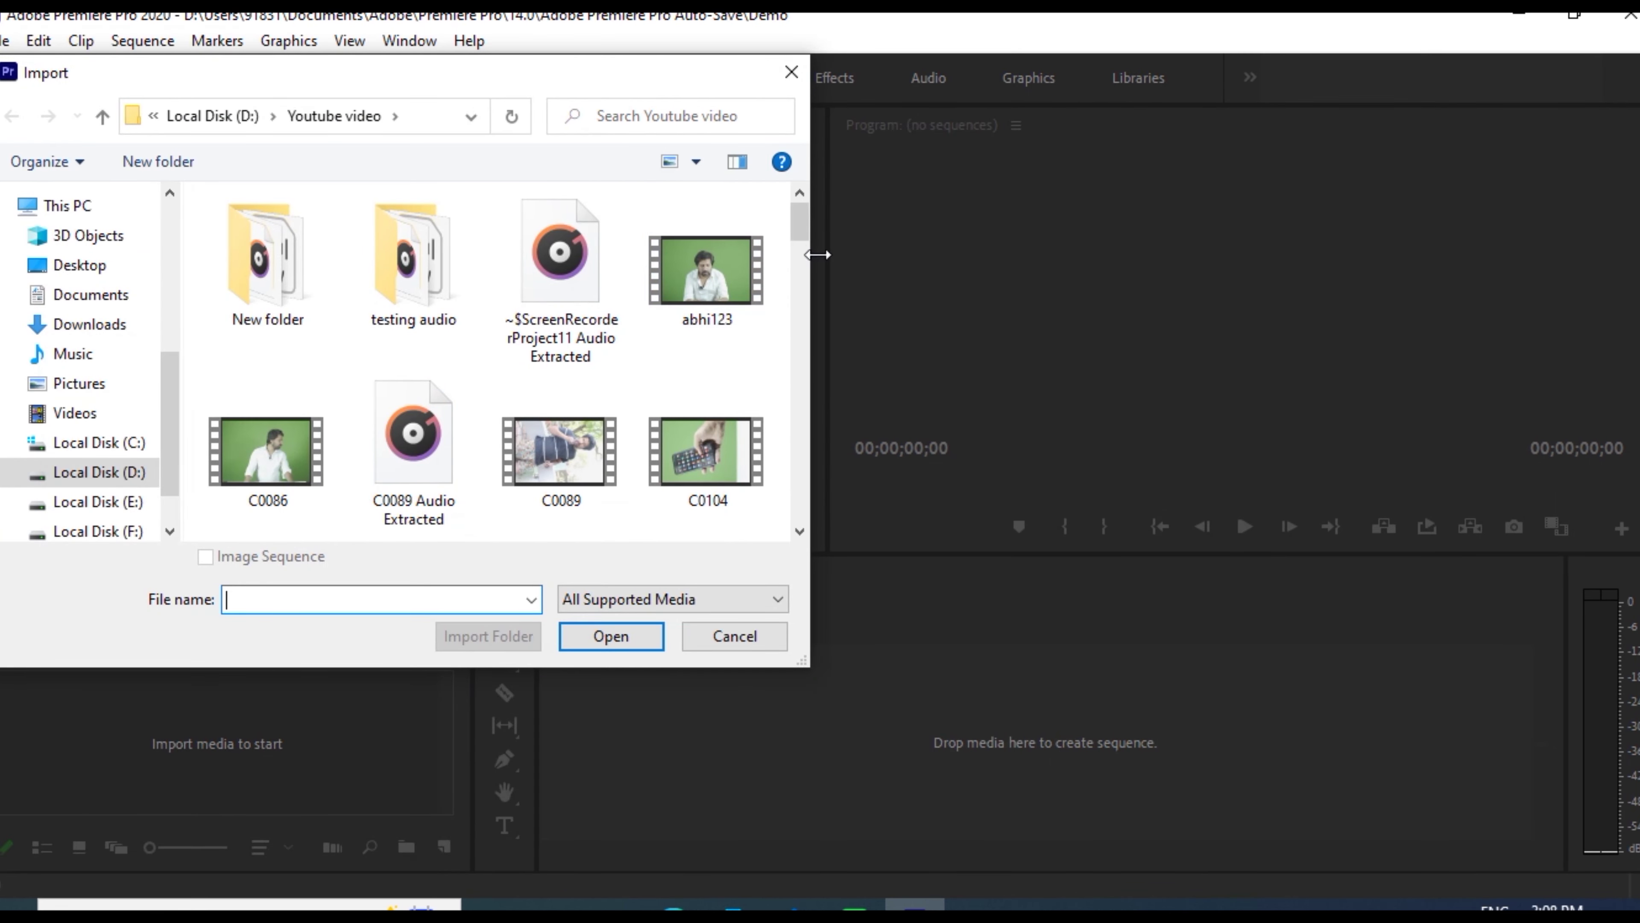
pyautogui.click(298, 449)
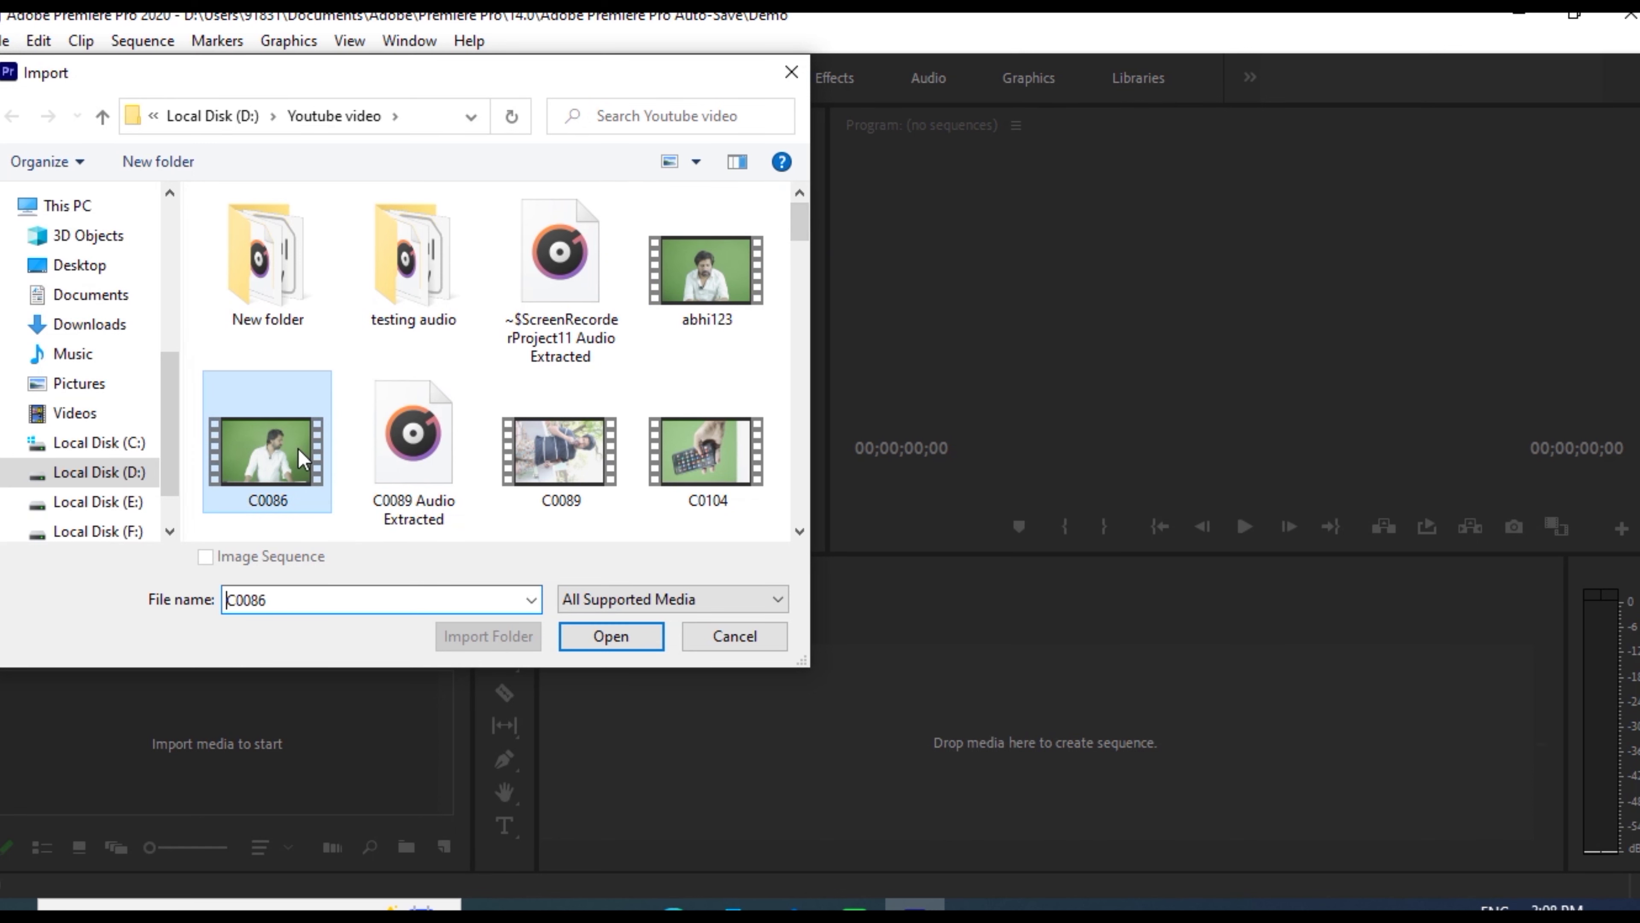
pyautogui.click(610, 636)
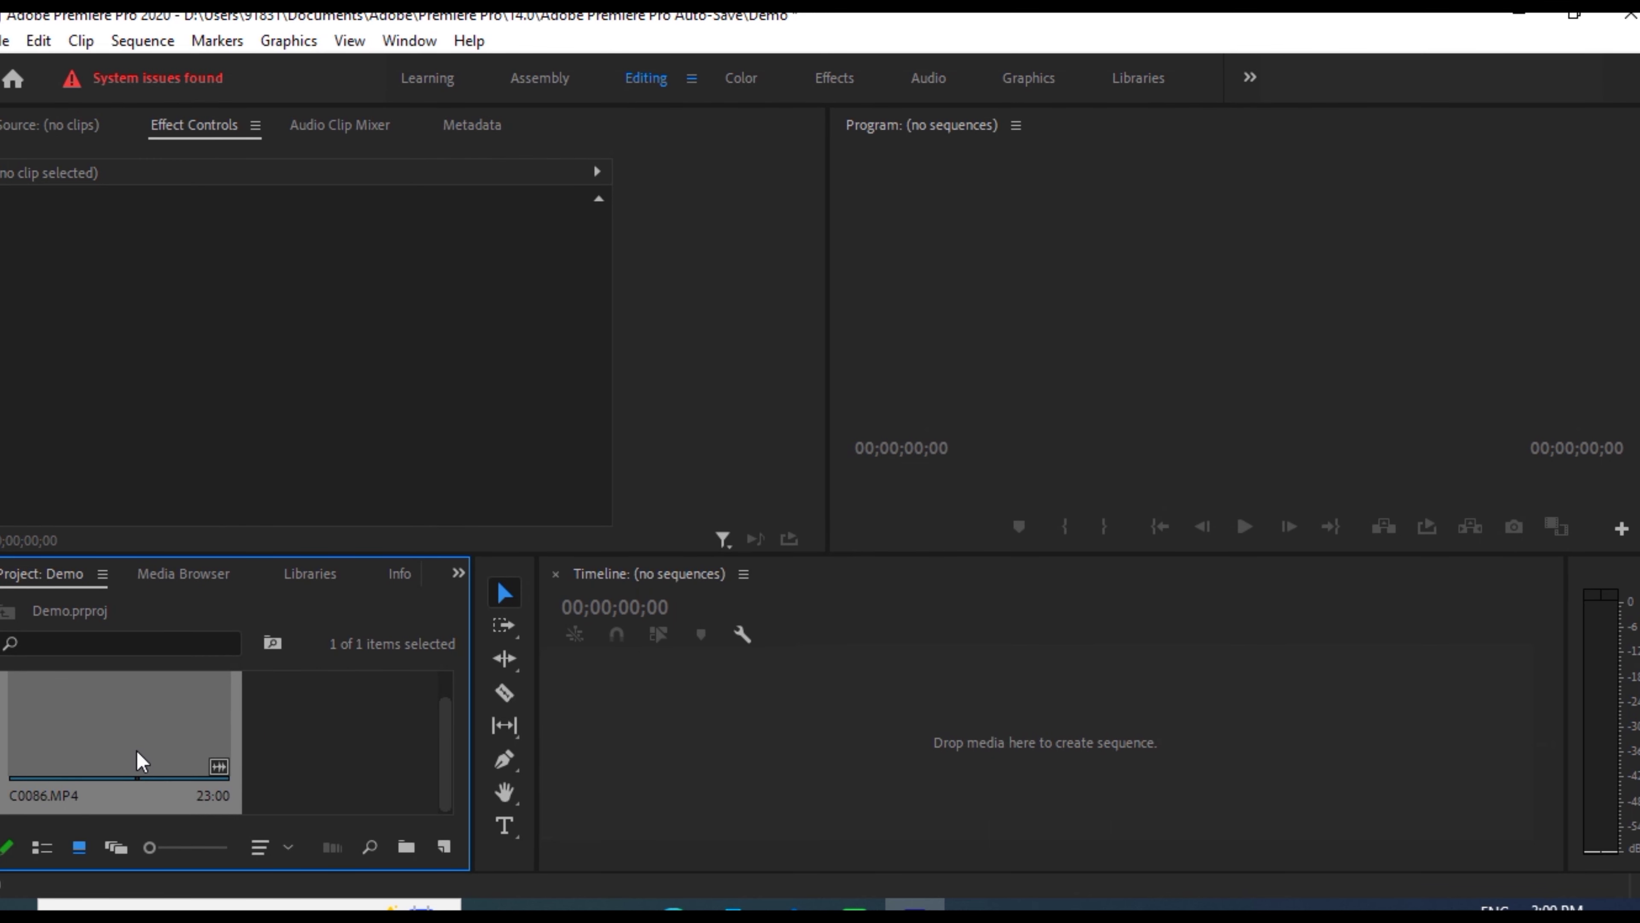
pyautogui.moveTo(141, 761); pyautogui.dragTo(782, 769)
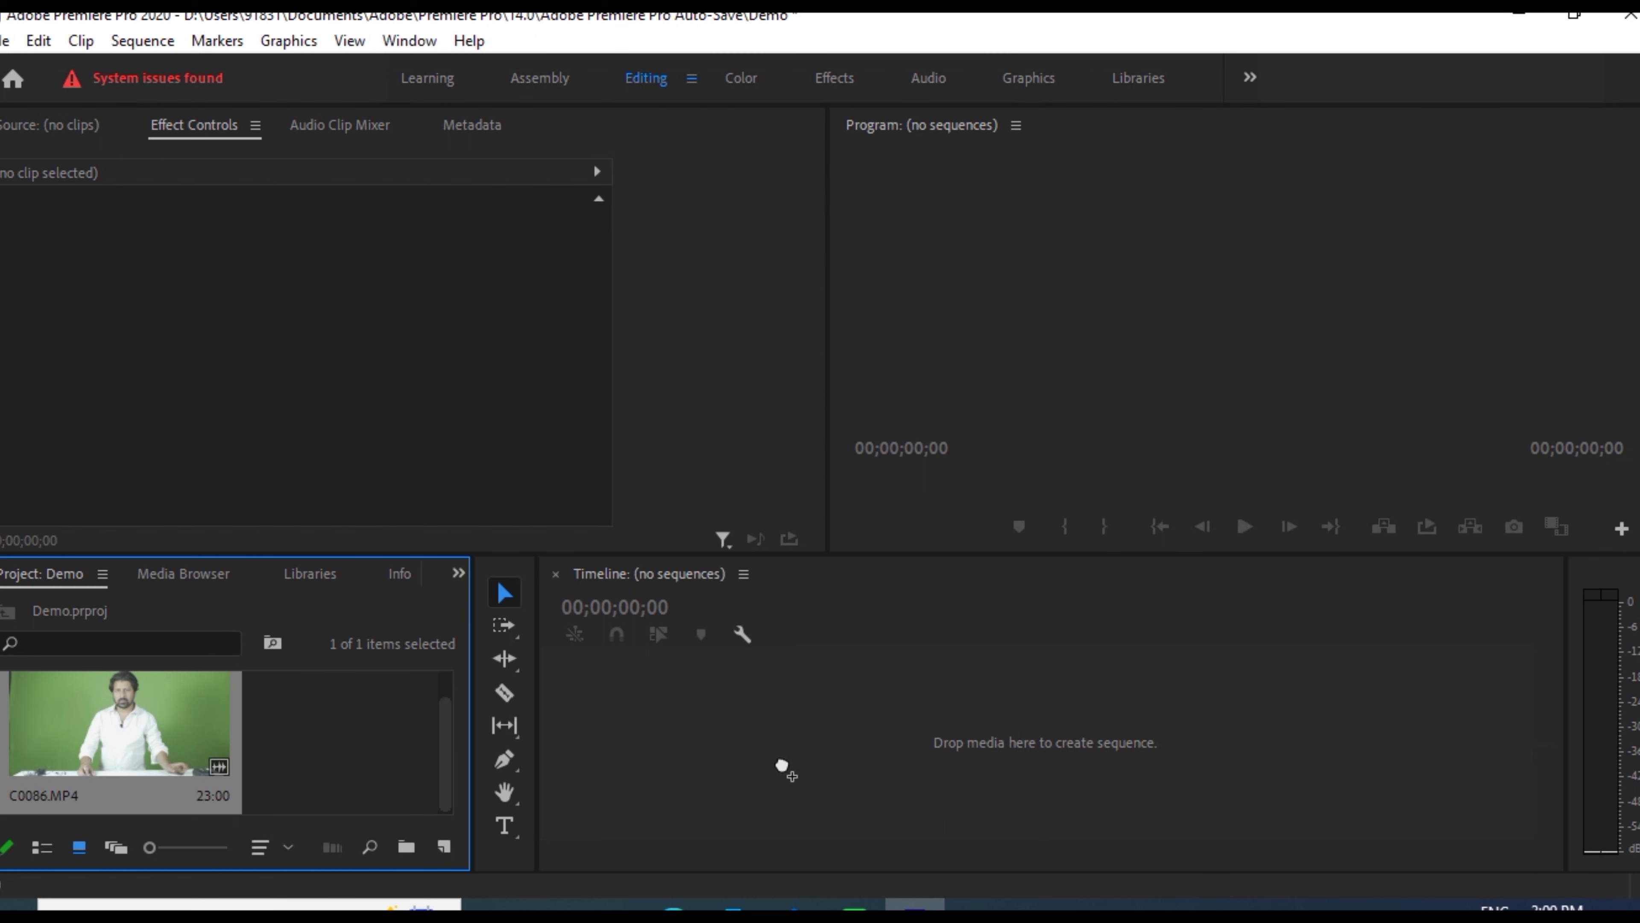
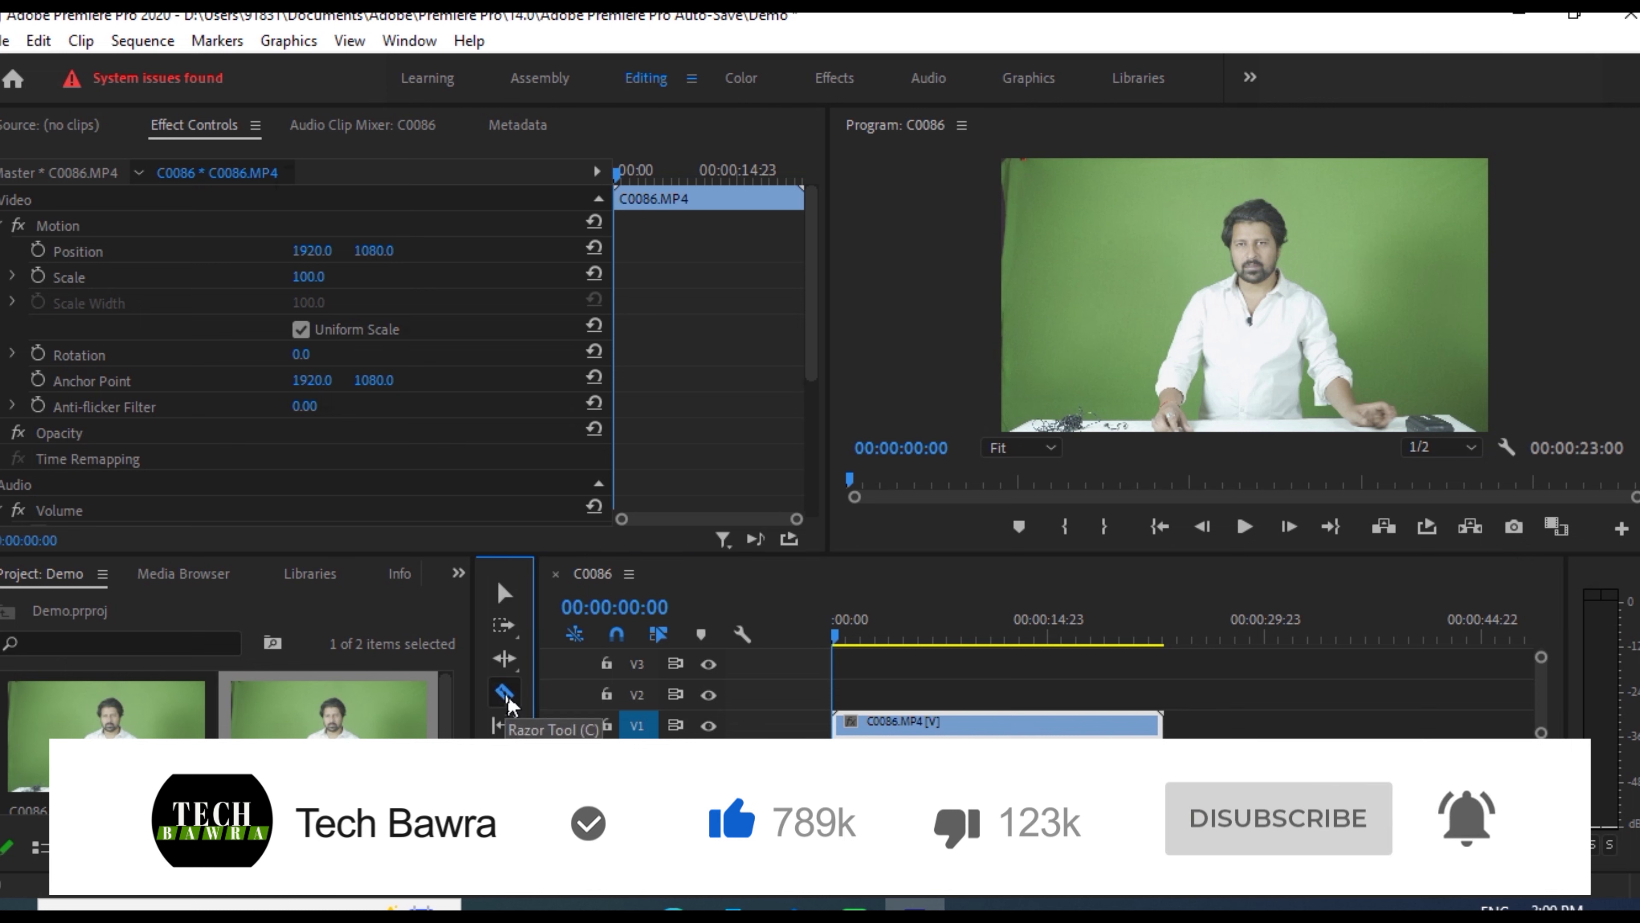
# Cut the C0086 clip on V1 at about 9 seconds, undoing an earlier stray cut
pyautogui.click(938, 724)
pyautogui.hotkey('ctrl', 'z')
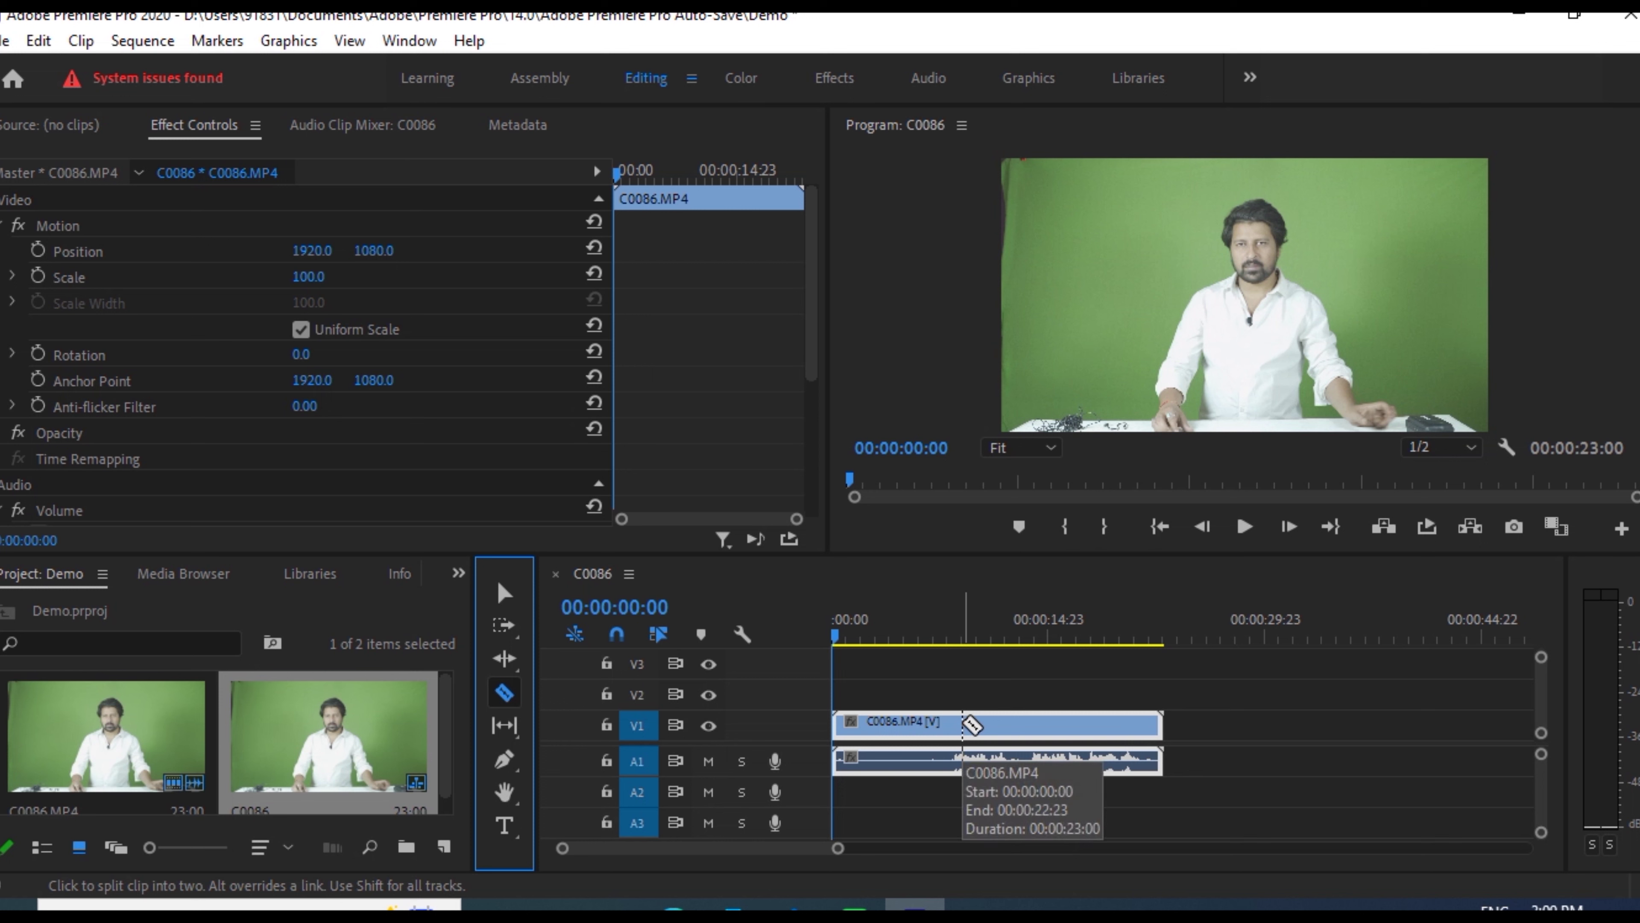
pyautogui.click(963, 725)
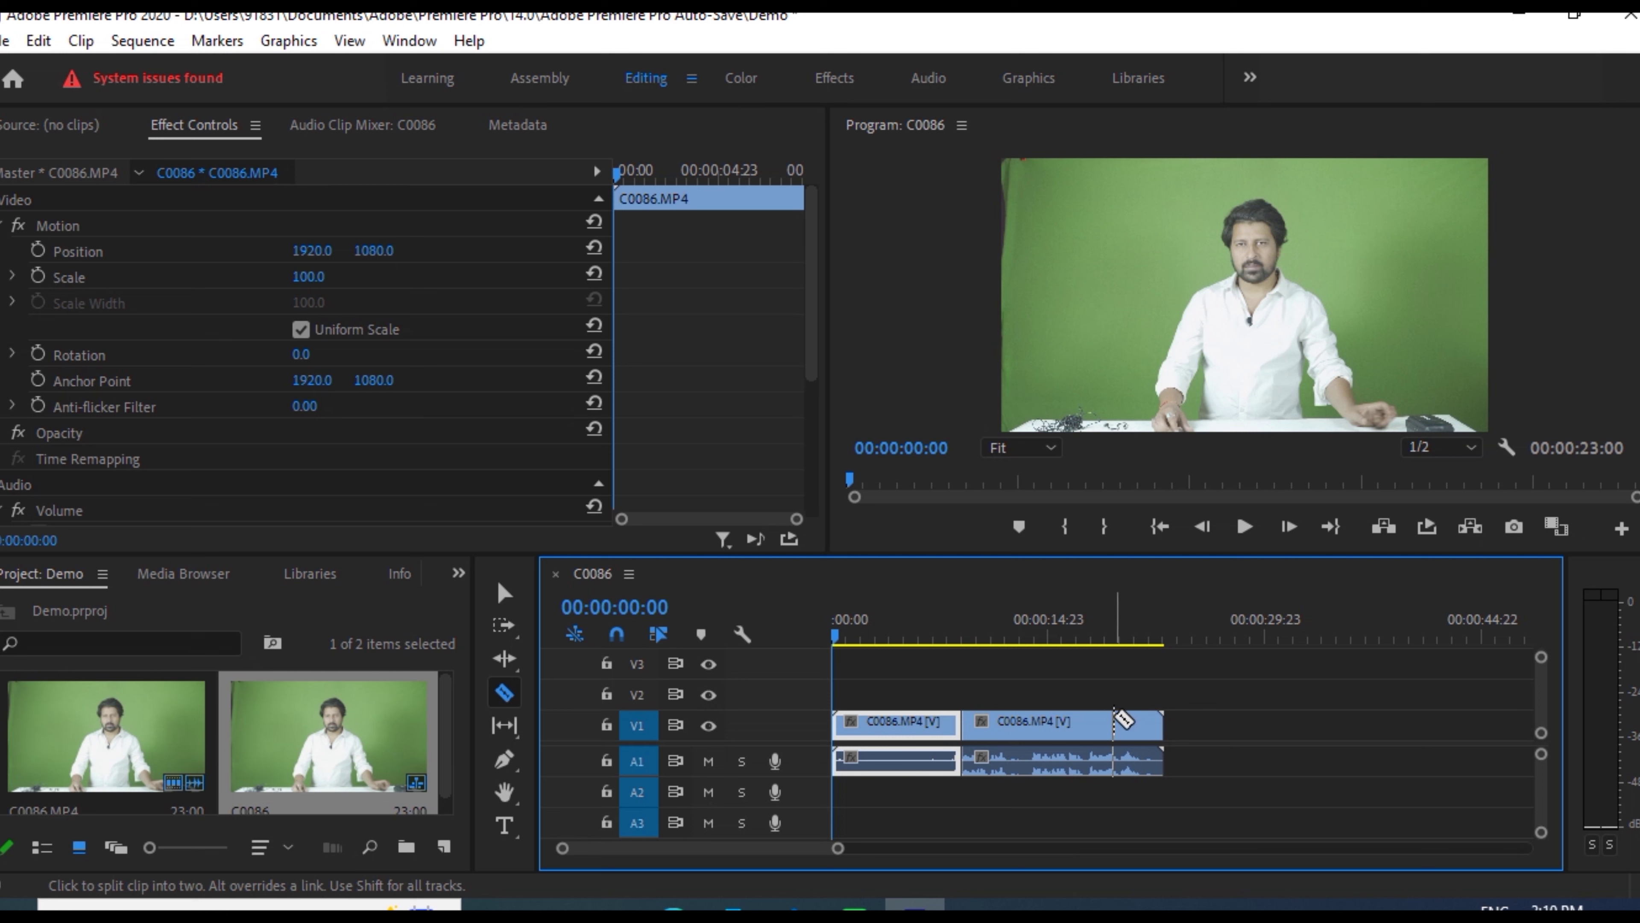
pyautogui.rightClick(1017, 732)
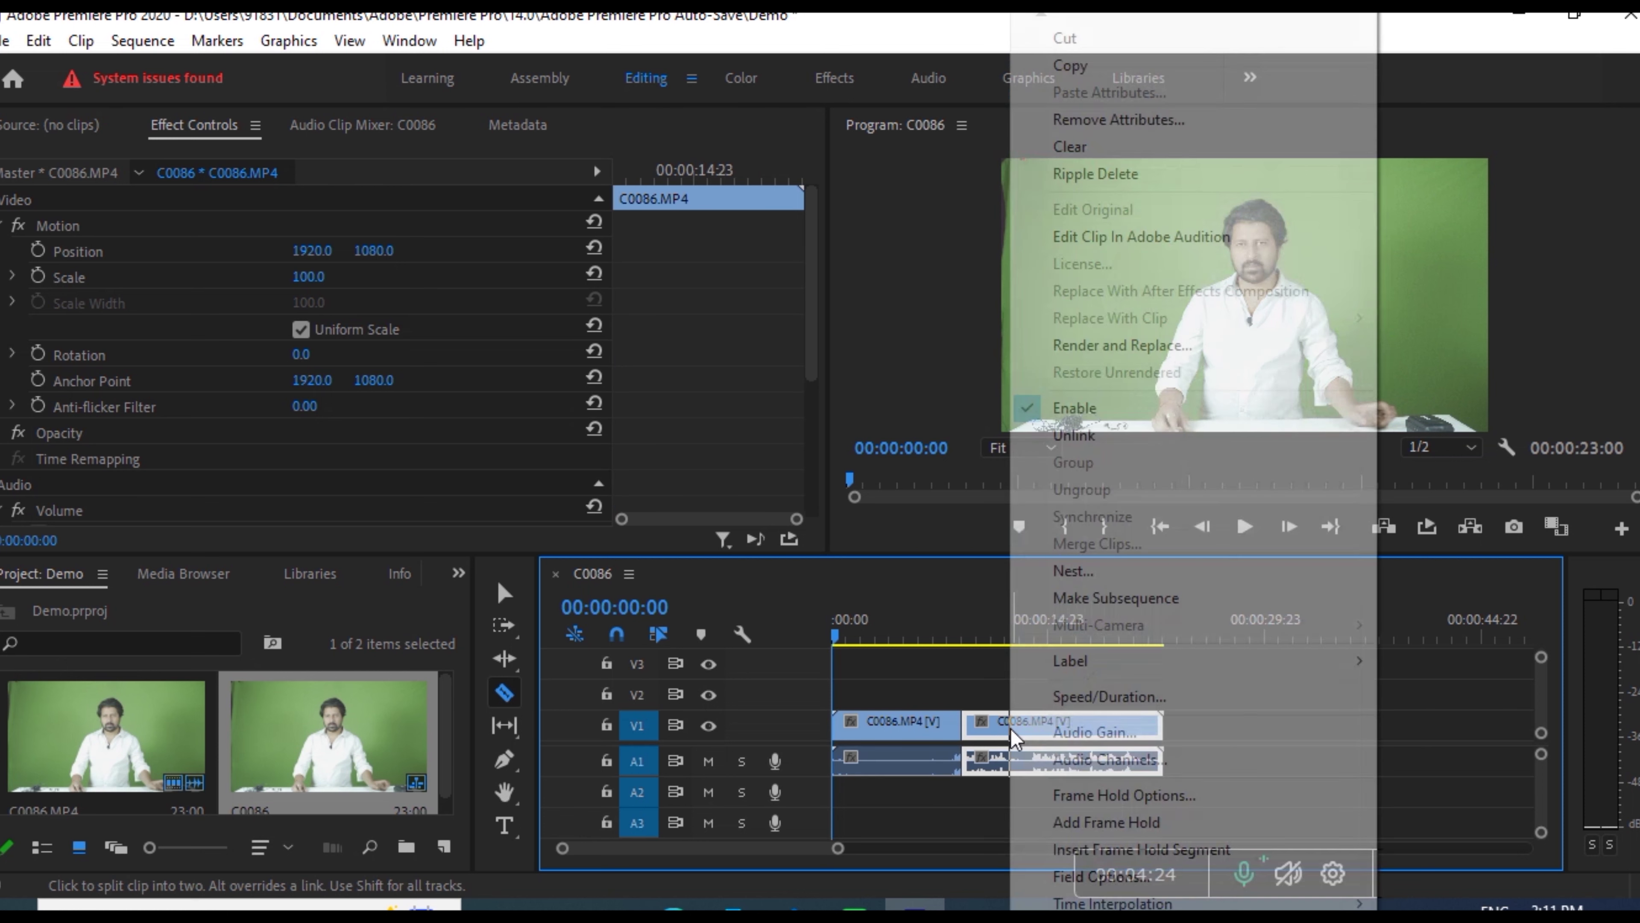
# Unlink the second C0086 video piece from its audio after undoing a trial ripple delete
pyautogui.click(1144, 171)
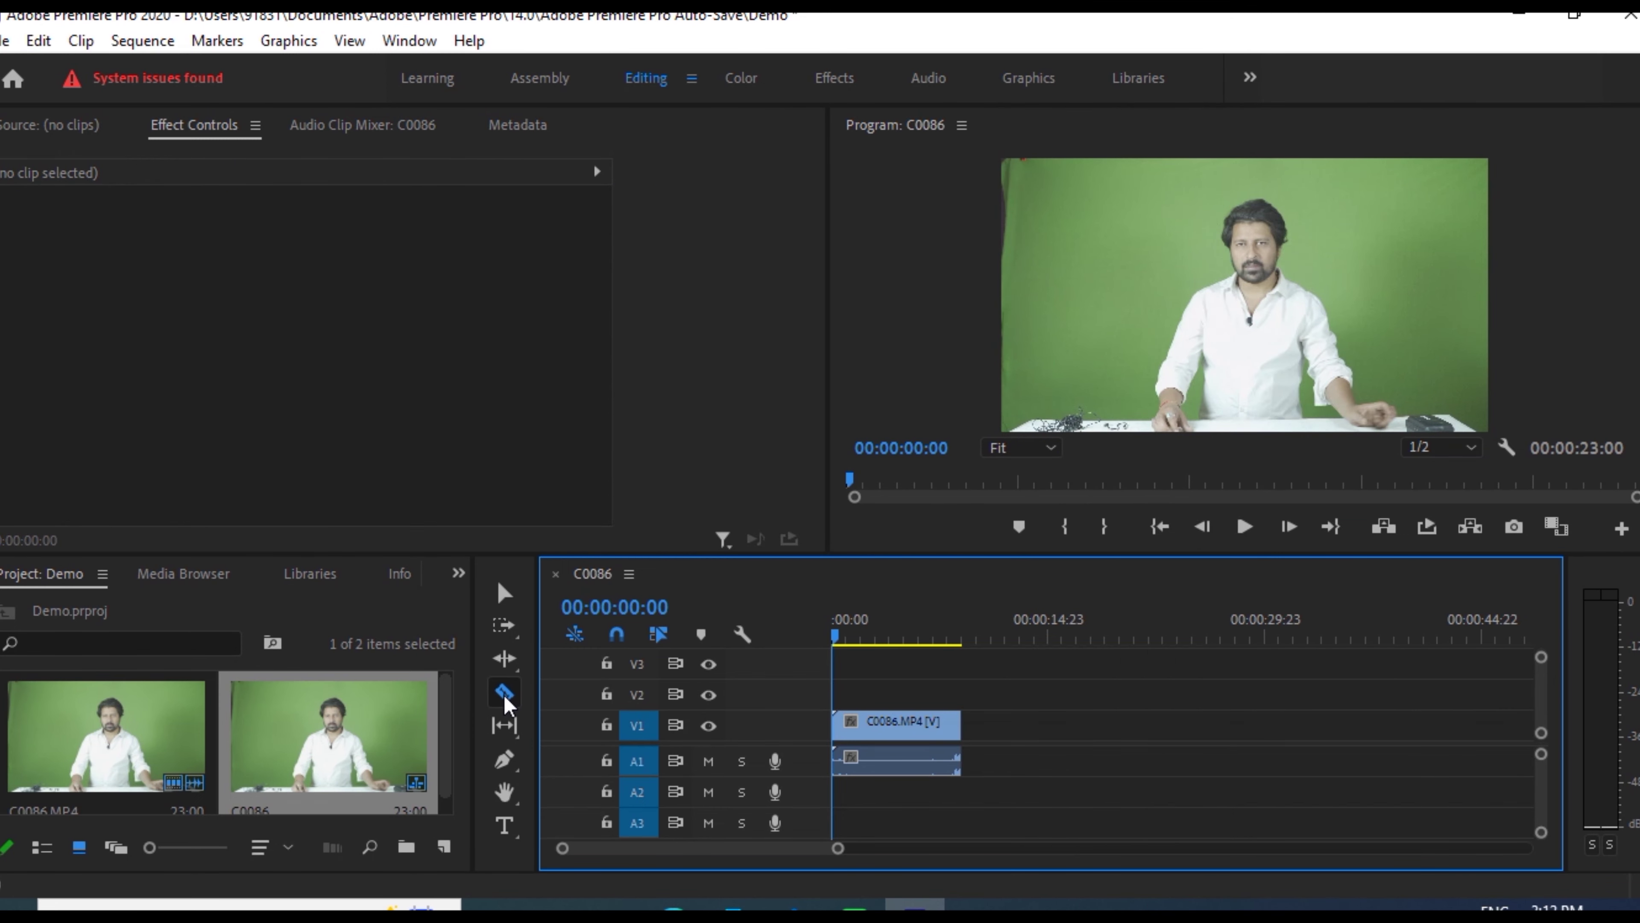
pyautogui.hotkey('ctrl', 'z')
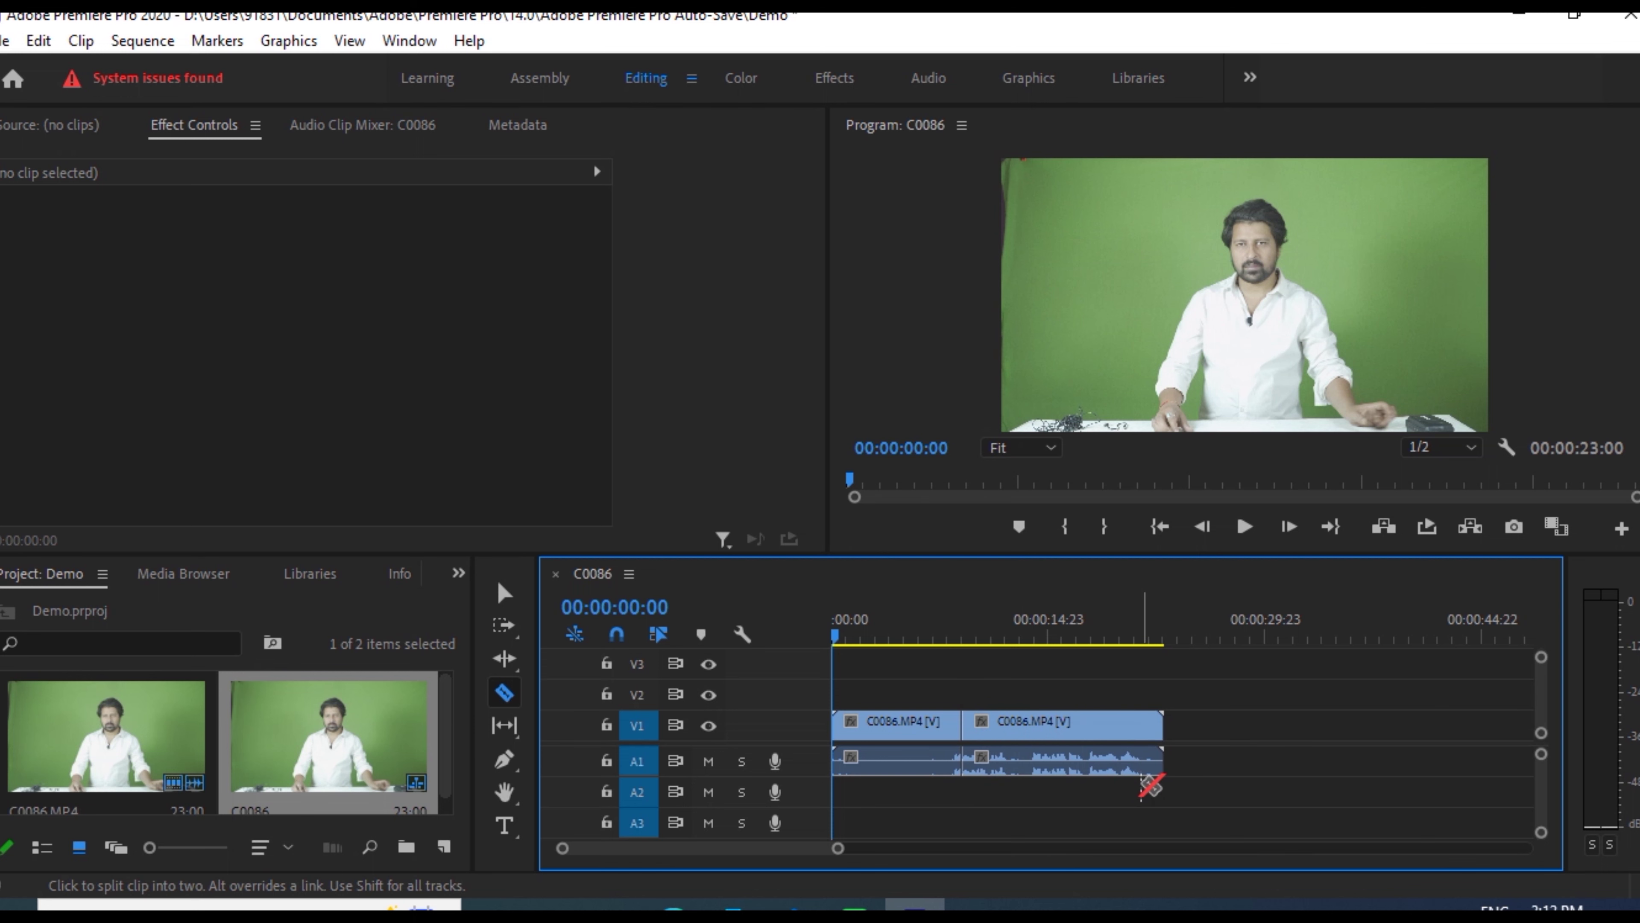
pyautogui.rightClick(1088, 729)
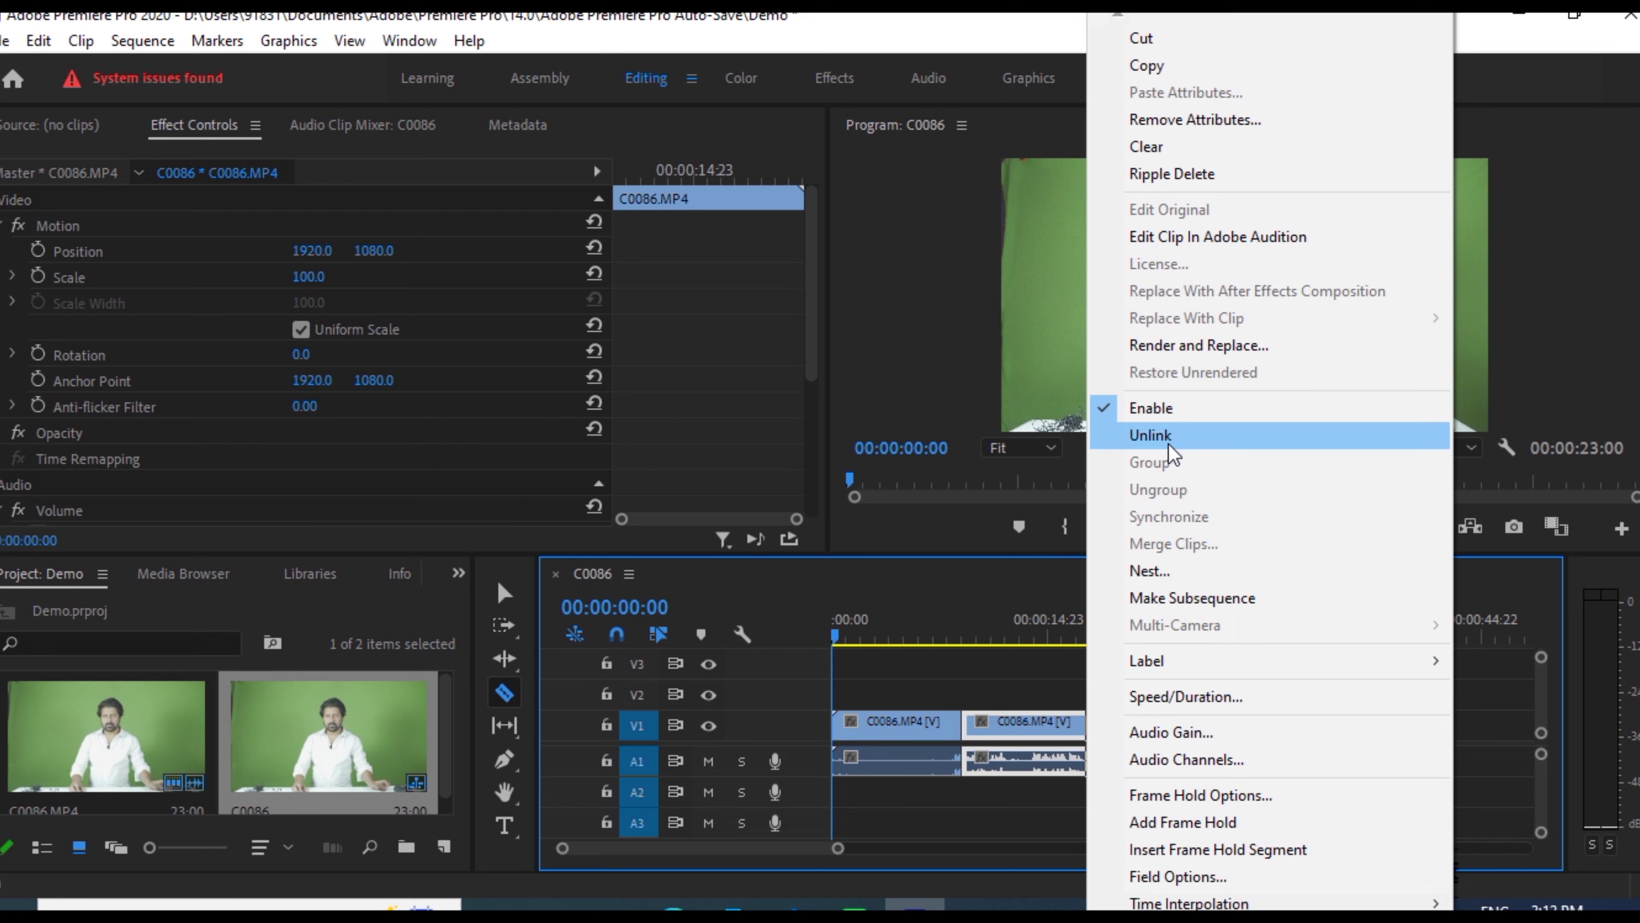
pyautogui.click(1150, 436)
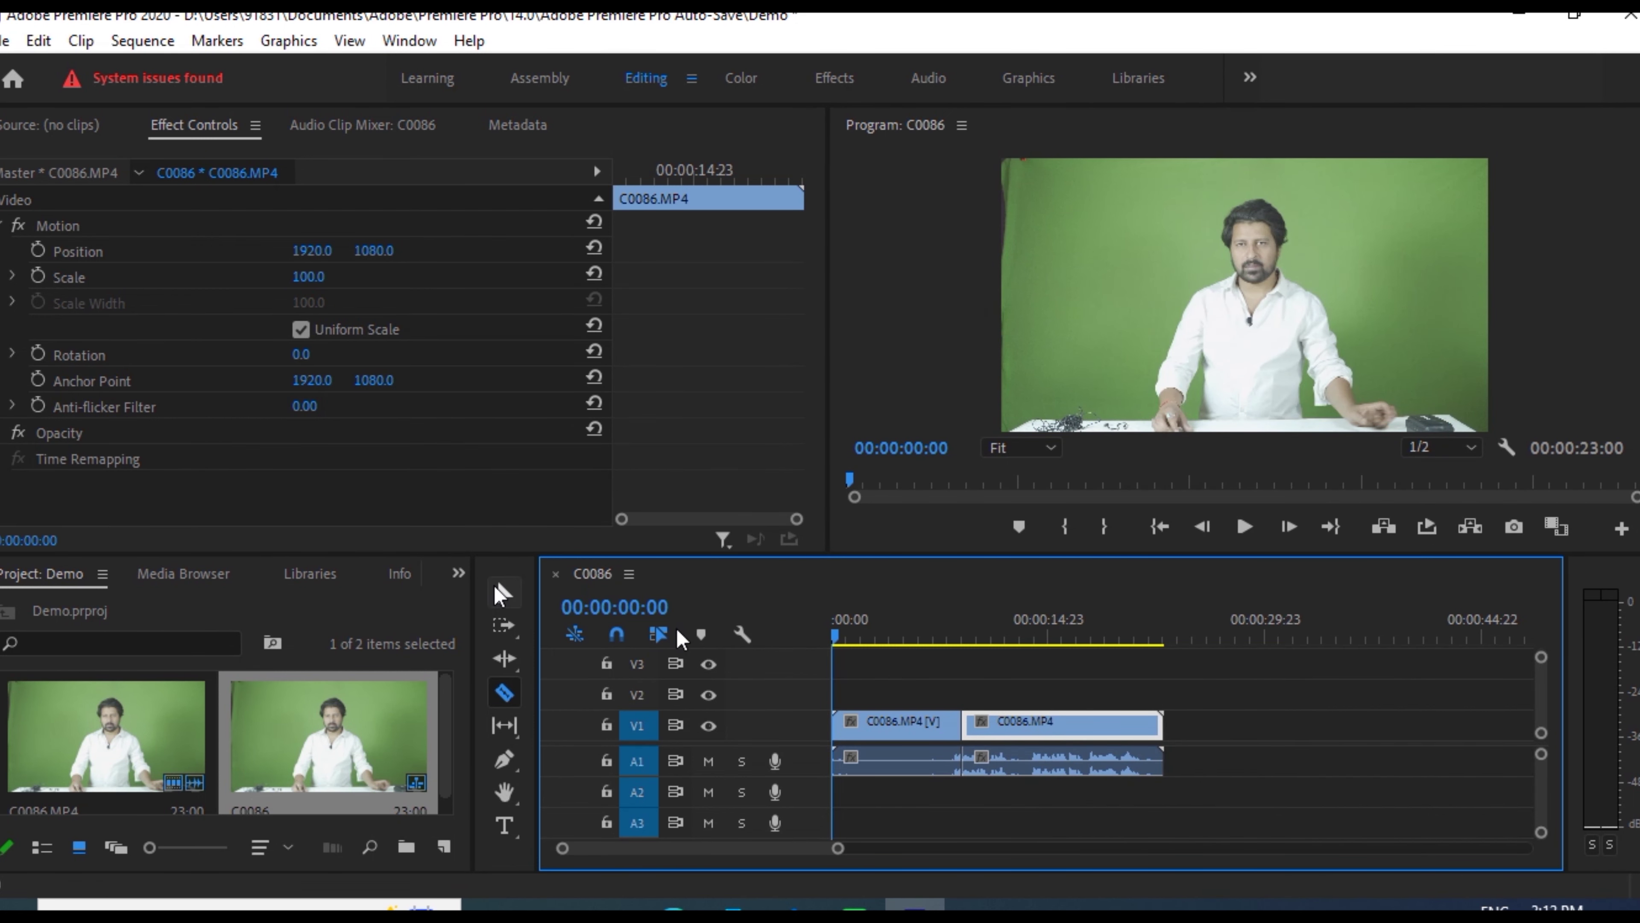
# With the Selection tool, clear the second video piece, then restore it with undo
pyautogui.click(504, 592)
pyautogui.rightClick(1057, 736)
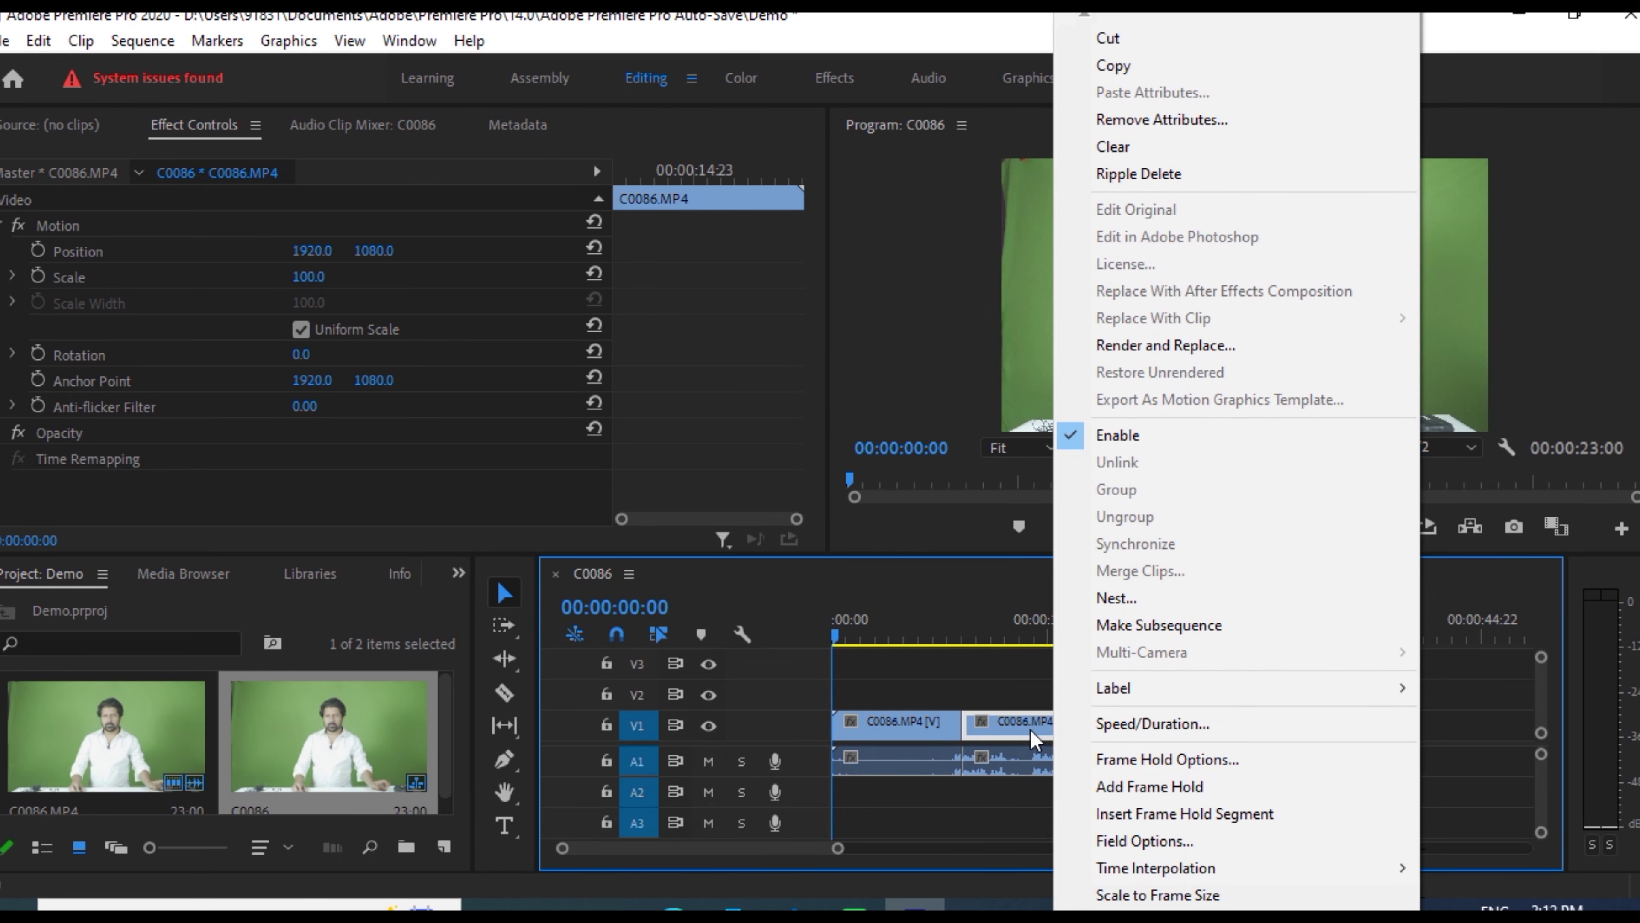
pyautogui.click(1168, 146)
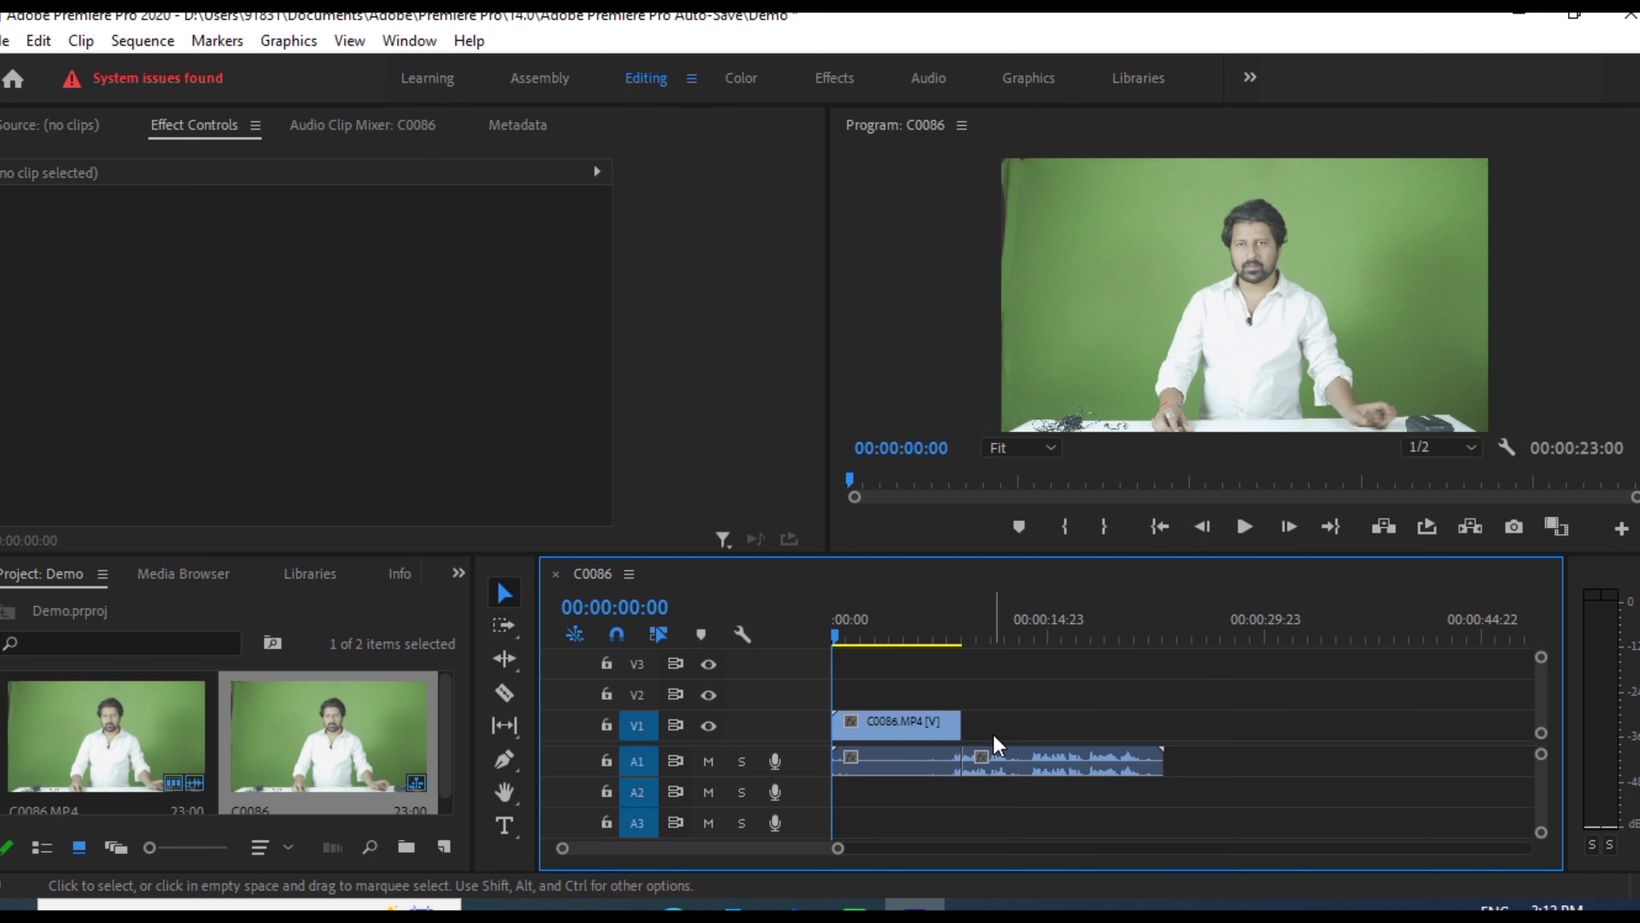
pyautogui.hotkey('ctrl', 'z')
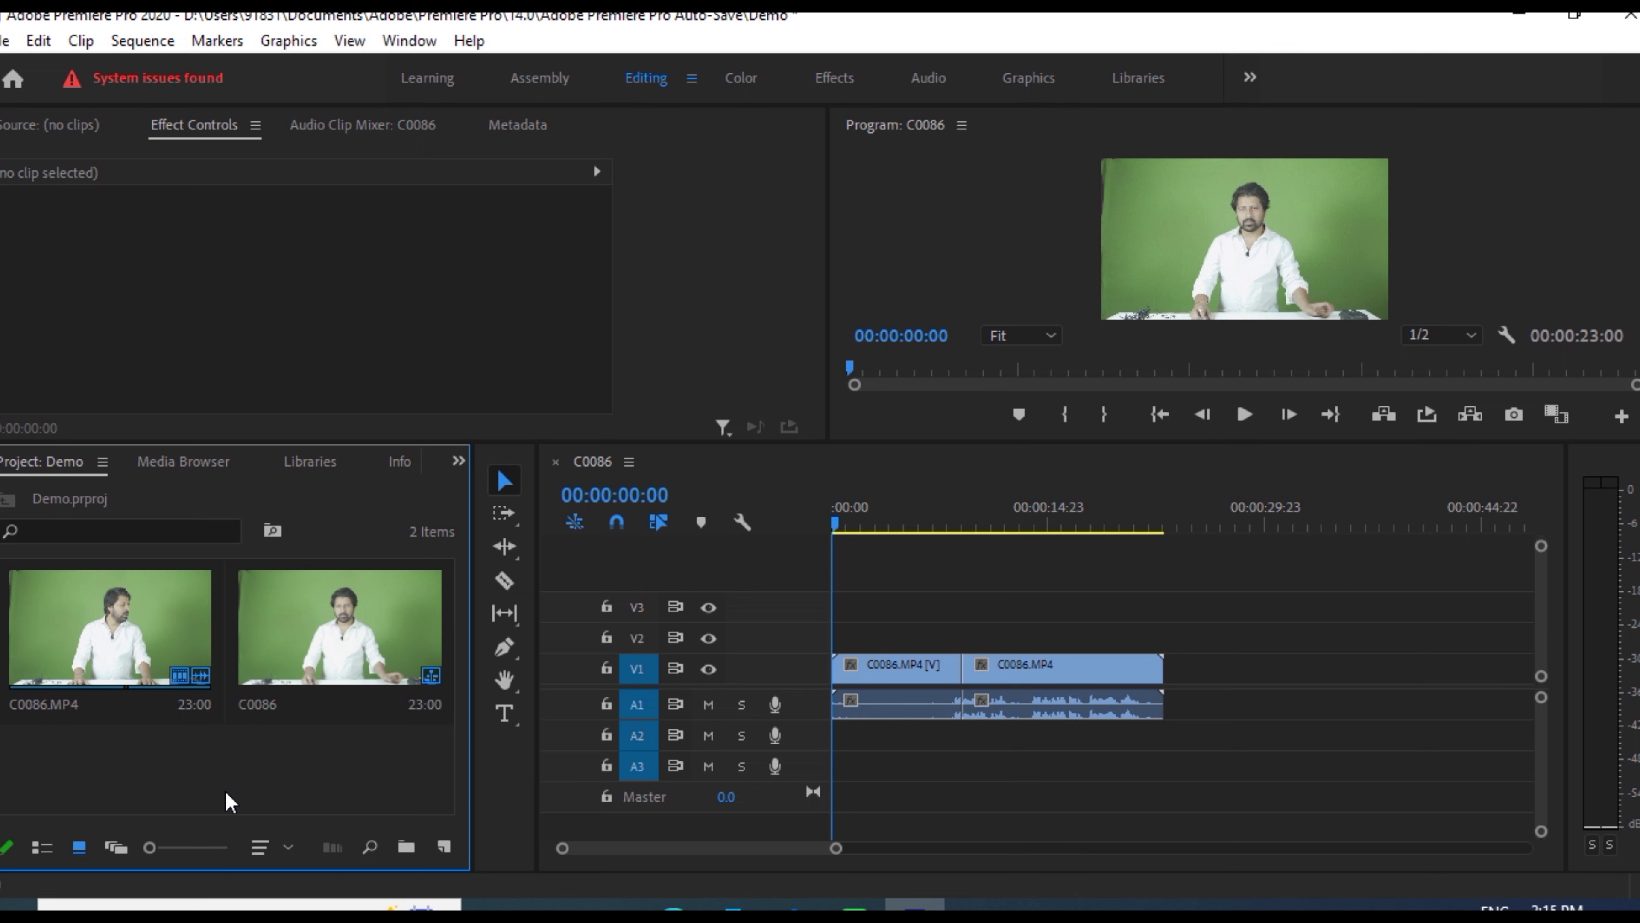
# Bring up the Import dialog from the empty Project panel
pyautogui.doubleClick(322, 760)
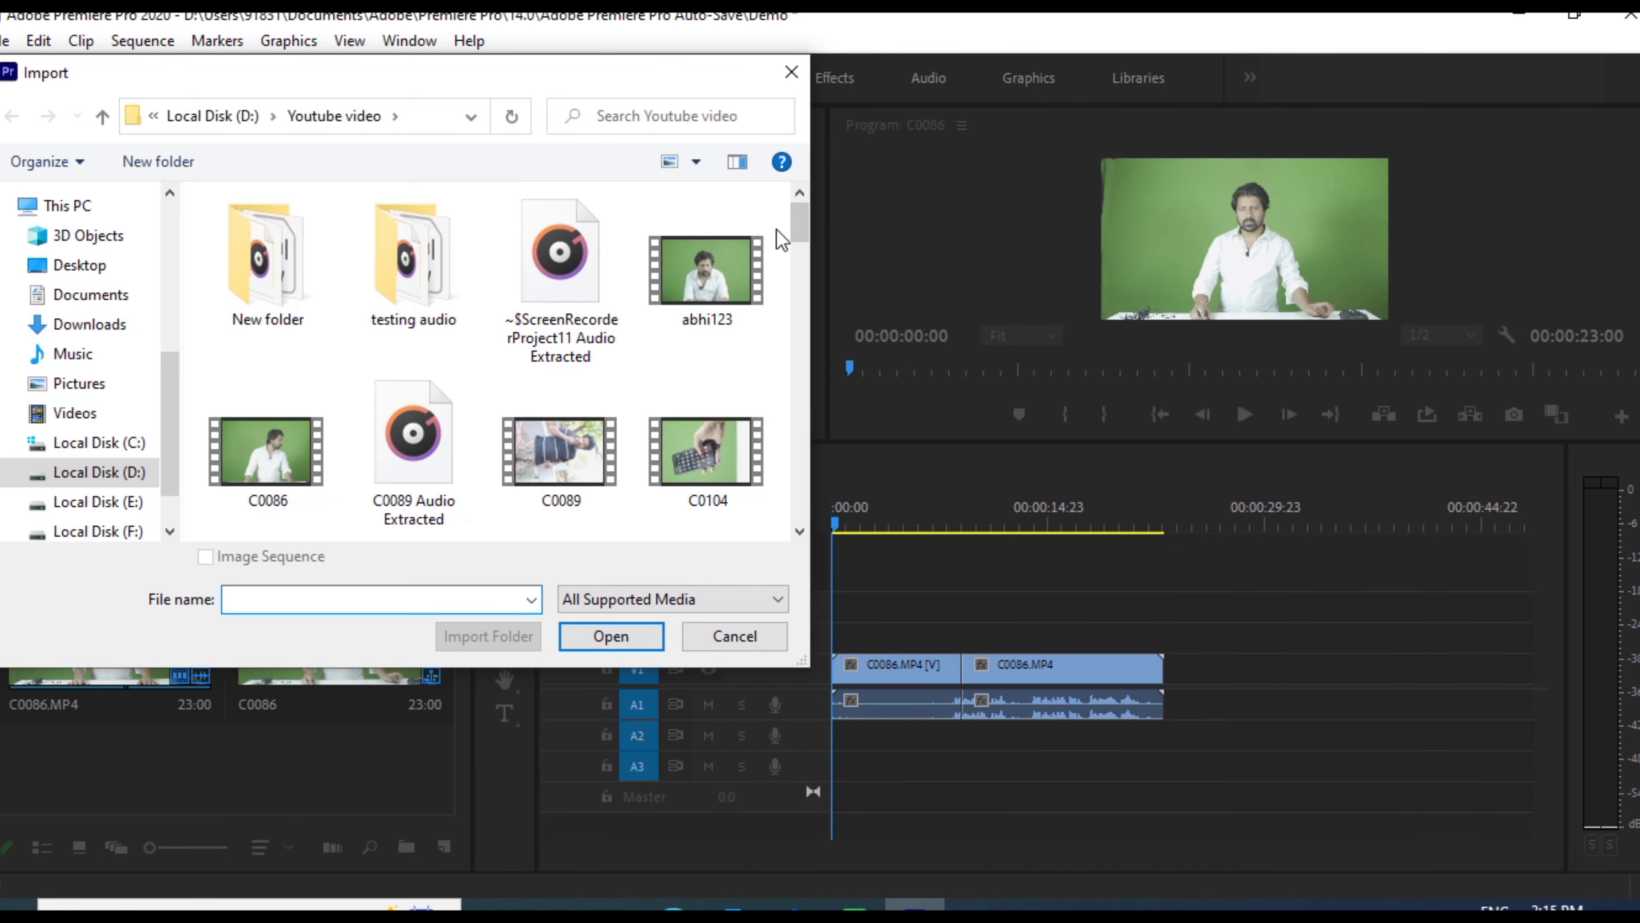
# Import the interior living-room image and place it on track V3 at the sequence start
pyautogui.moveTo(801, 219)
pyautogui.mouseDown()
pyautogui.moveTo(798, 323)
pyautogui.moveTo(753, 513)
pyautogui.moveTo(775, 358)
pyautogui.mouseUp()
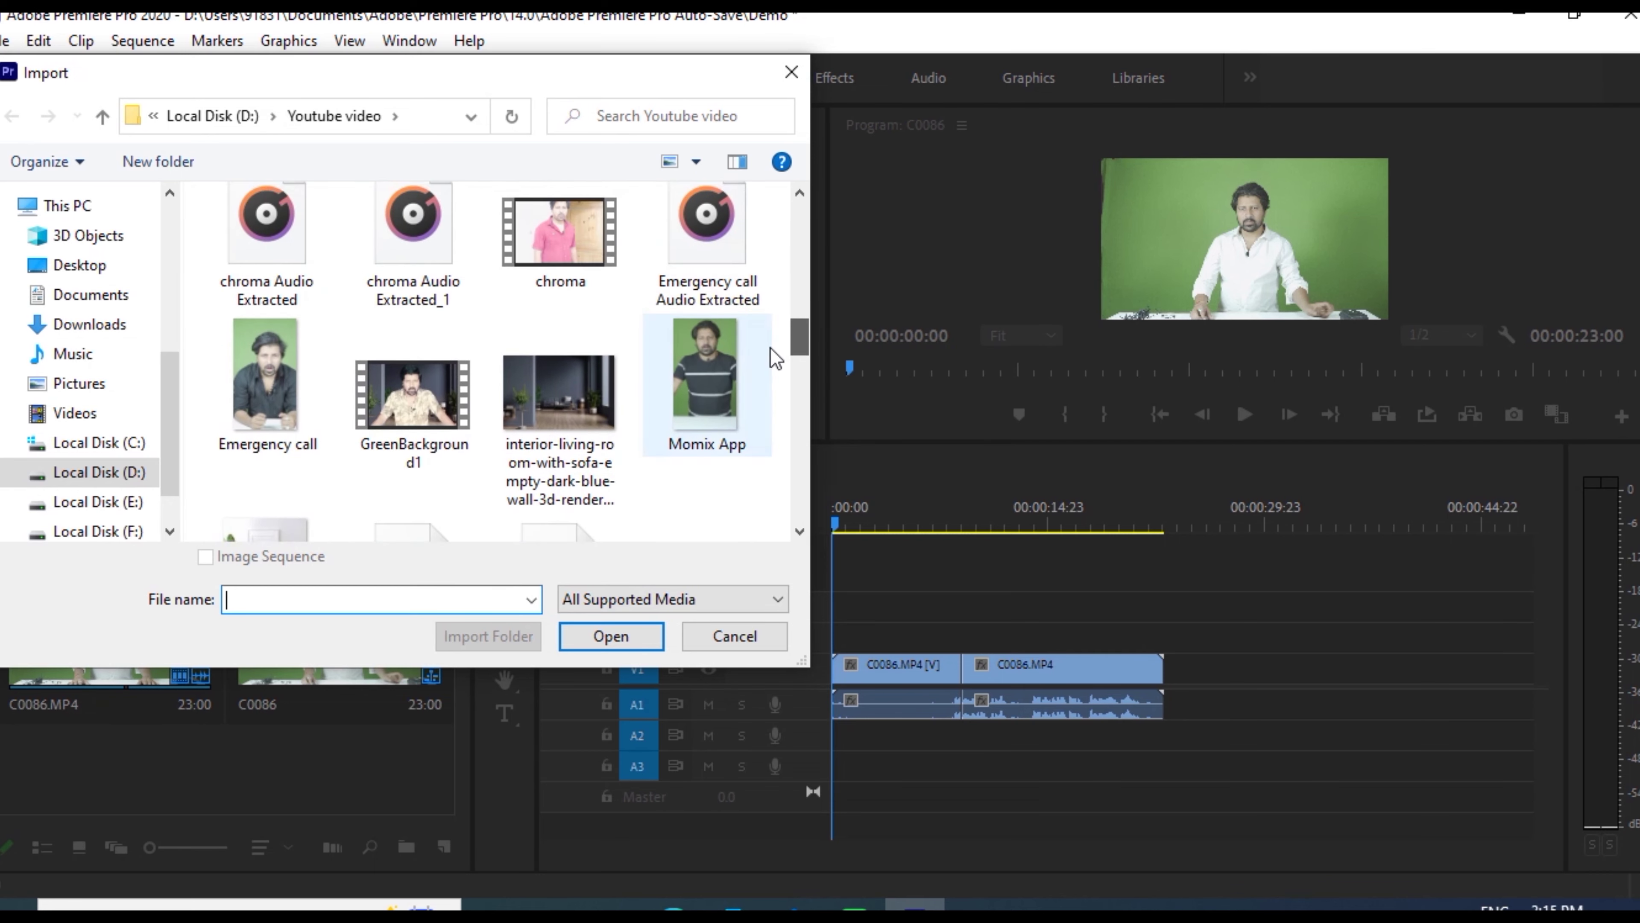
pyautogui.click(551, 379)
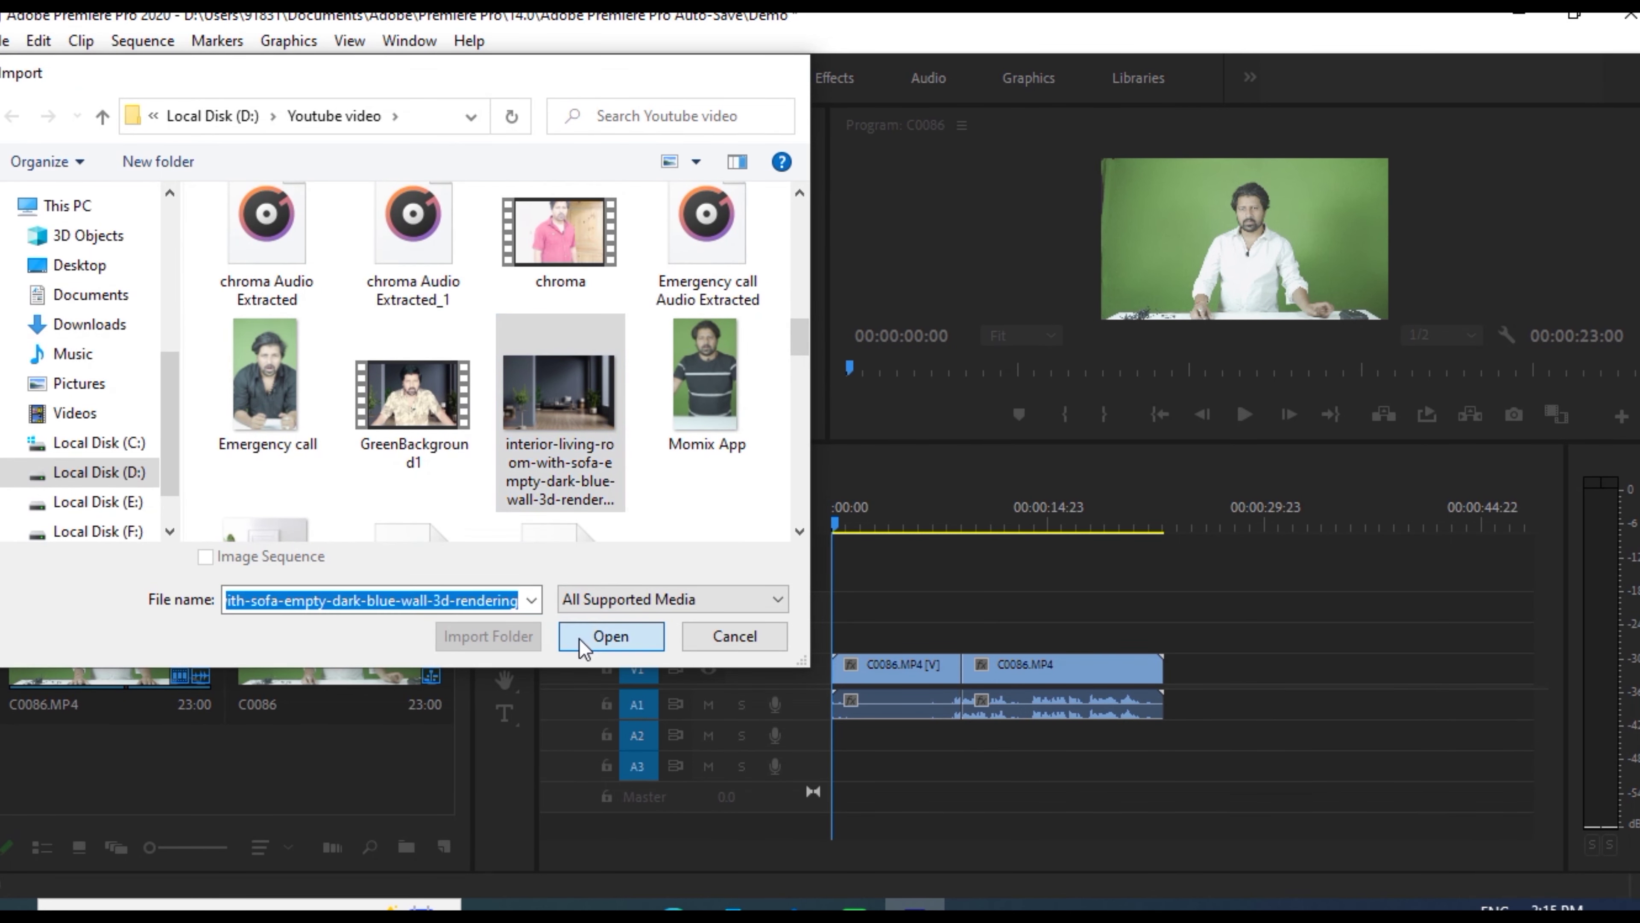
pyautogui.click(579, 638)
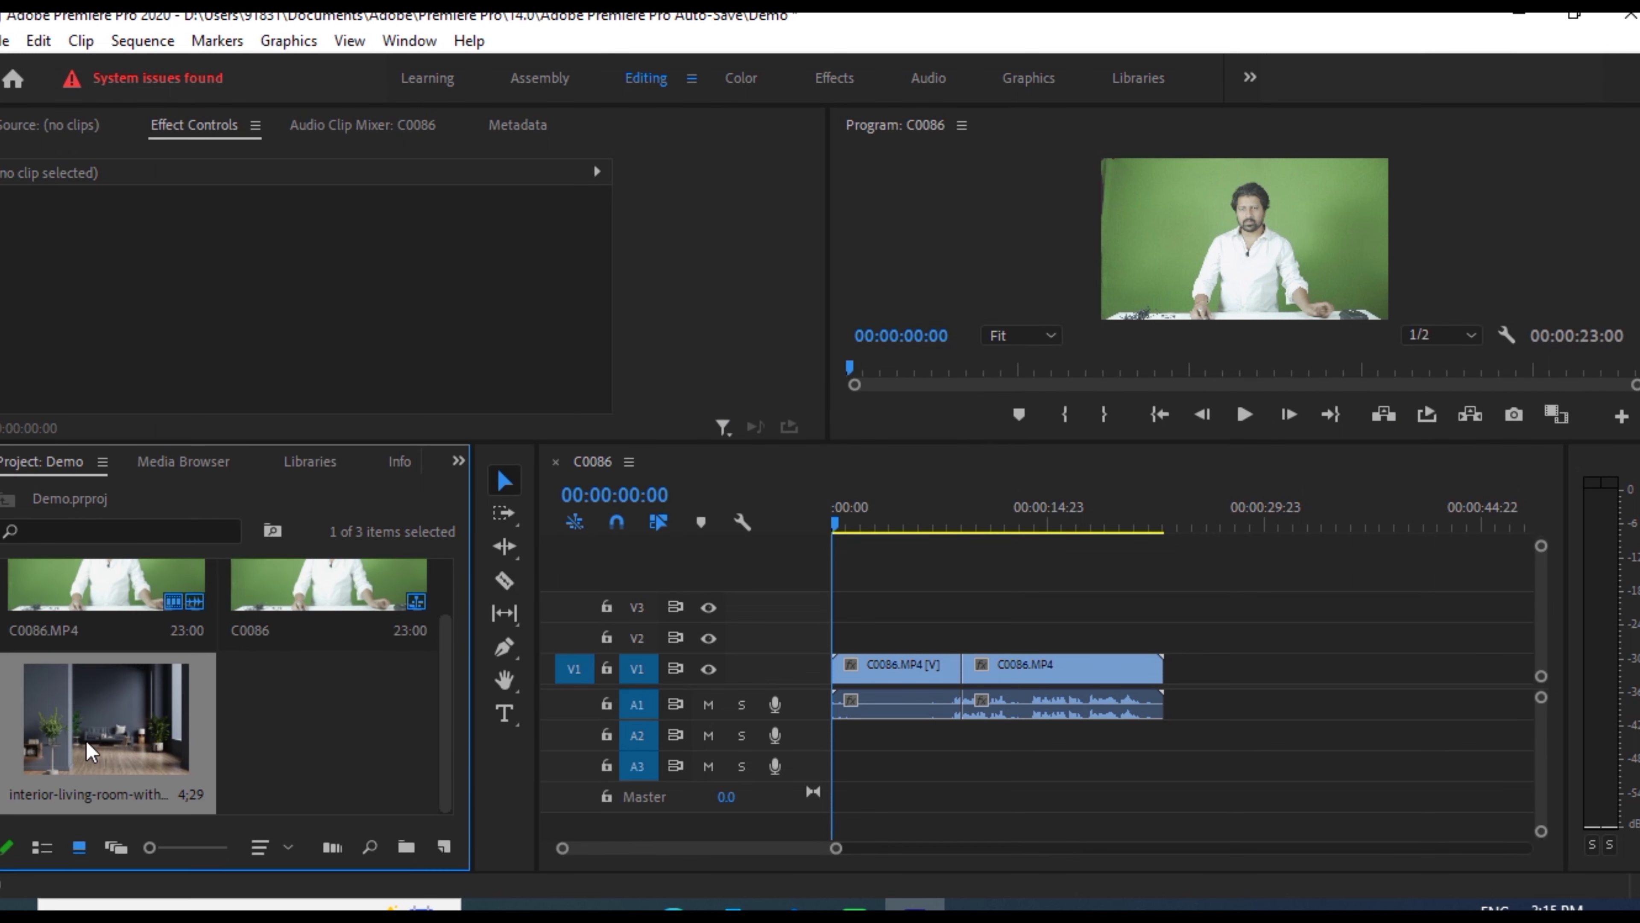
pyautogui.moveTo(101, 743)
pyautogui.mouseDown()
pyautogui.moveTo(861, 588)
pyautogui.moveTo(835, 604)
pyautogui.mouseUp()
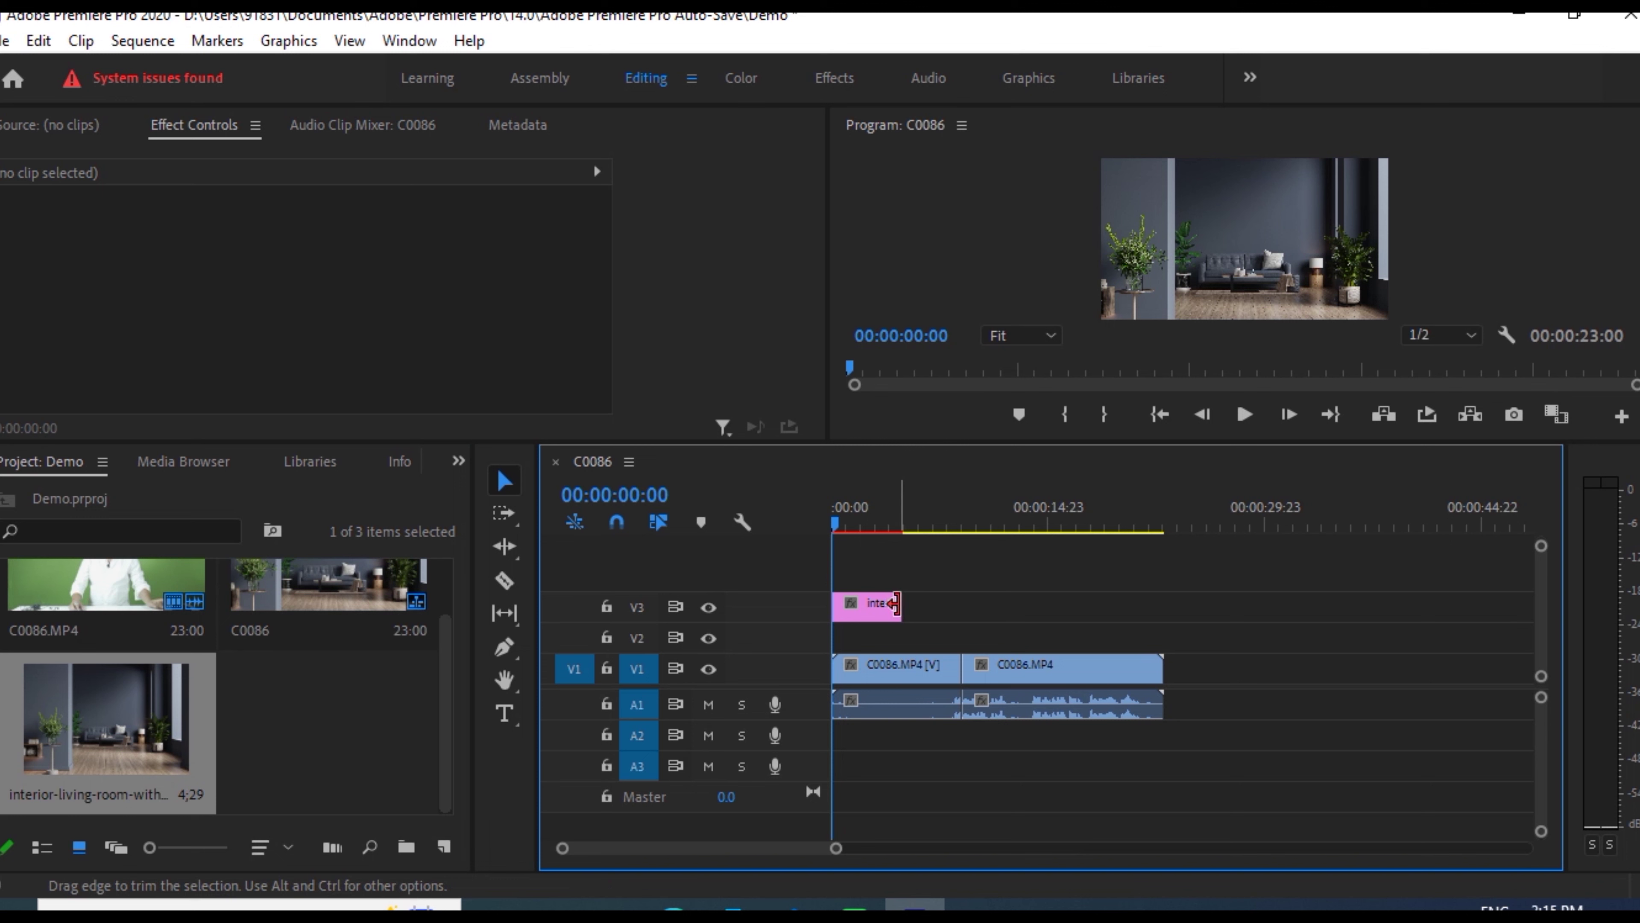
# Extend the V3 living-room image to 23 s and lift both C0086 video pieces onto new track V4
pyautogui.moveTo(894, 604); pyautogui.dragTo(1150, 605)
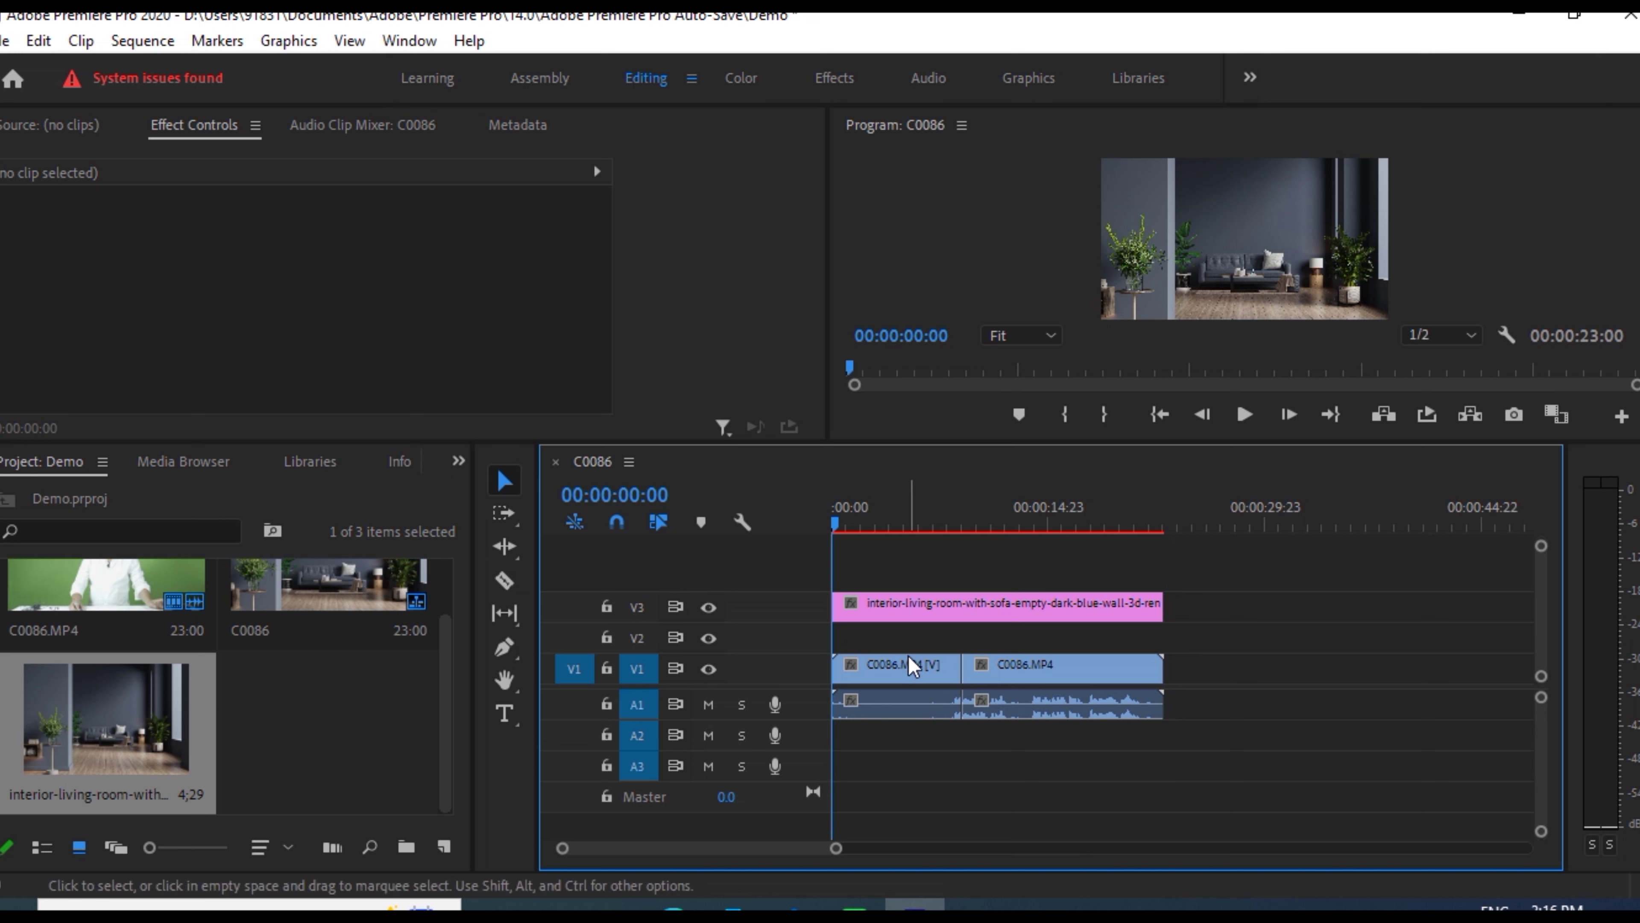
pyautogui.click(896, 664)
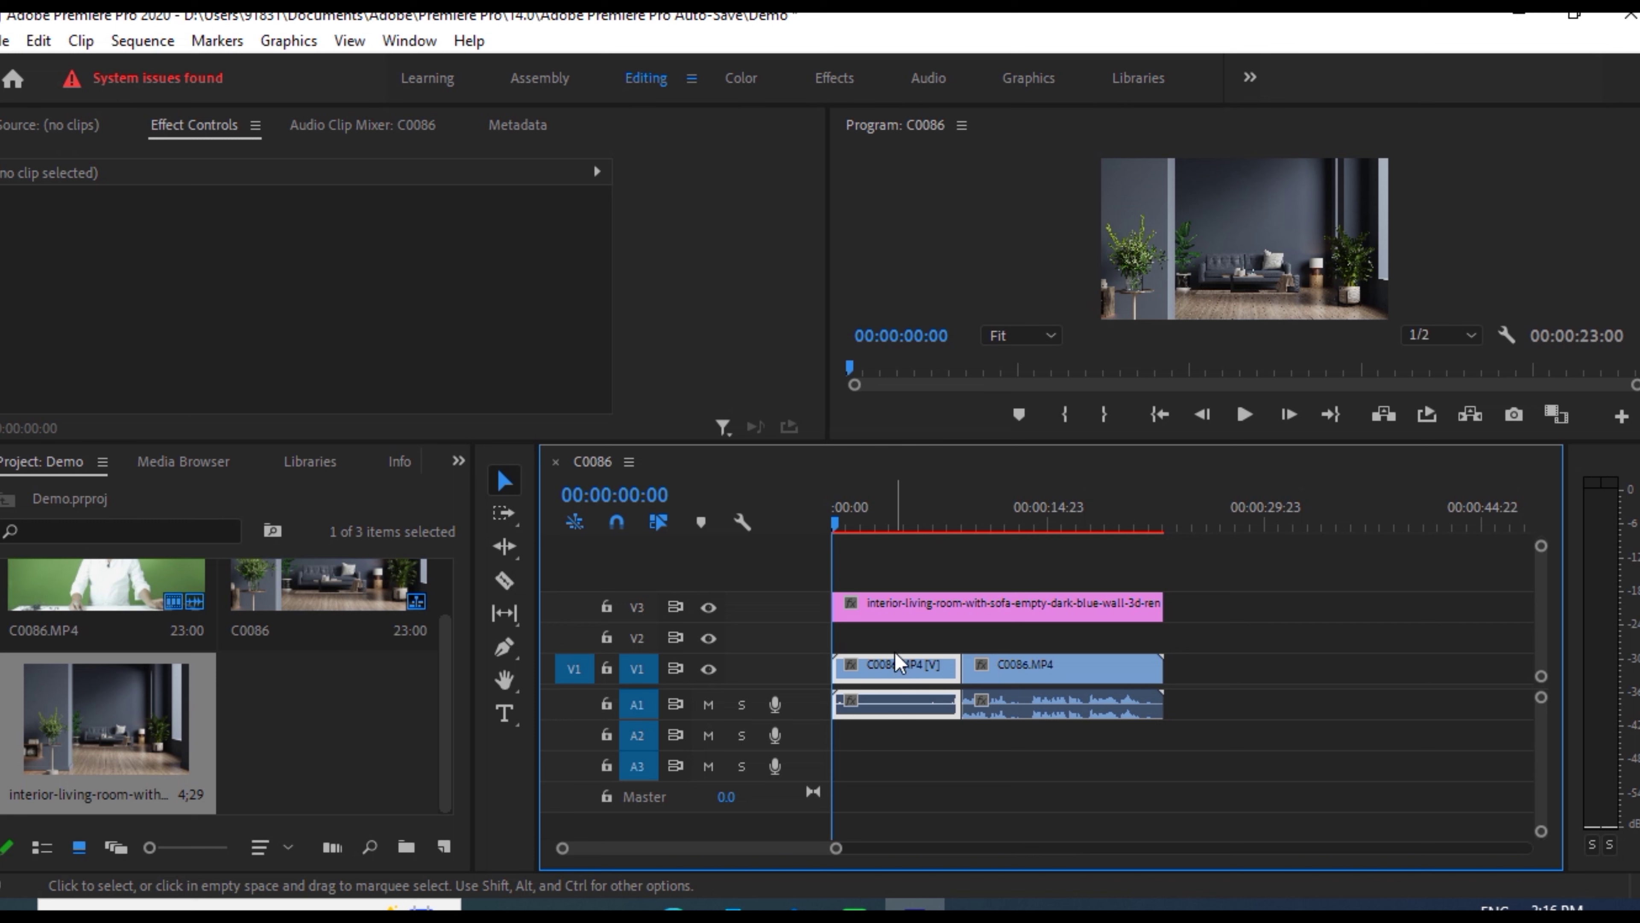
pyautogui.moveTo(895, 663); pyautogui.dragTo(899, 594)
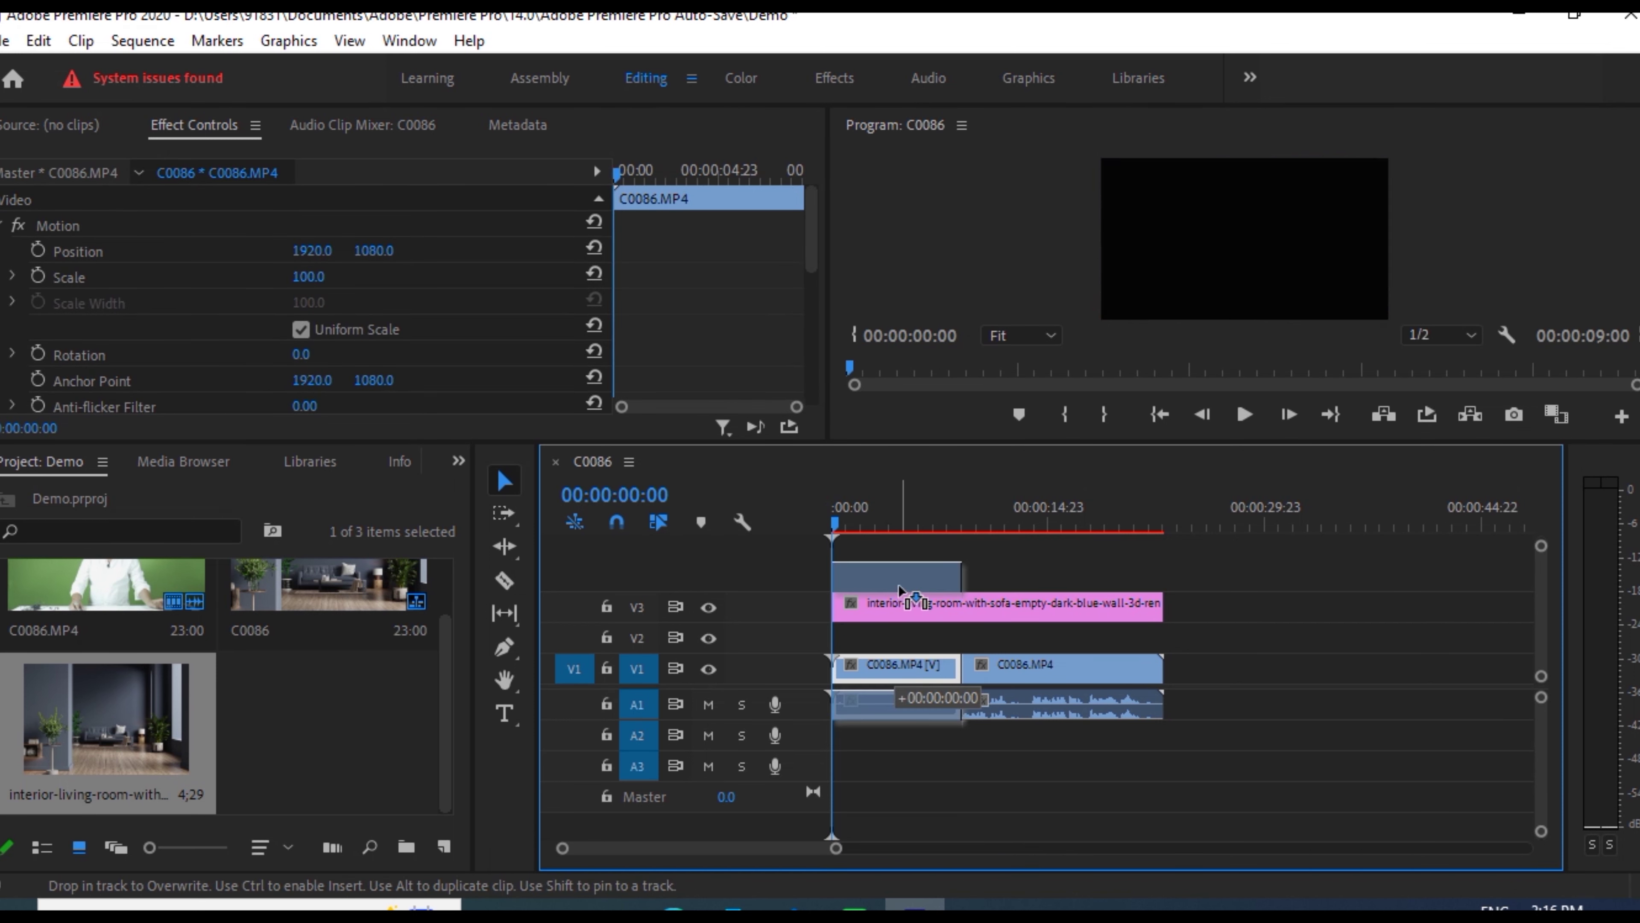
pyautogui.moveTo(898, 585); pyautogui.dragTo(899, 585)
pyautogui.moveTo(1050, 670); pyautogui.dragTo(1055, 585)
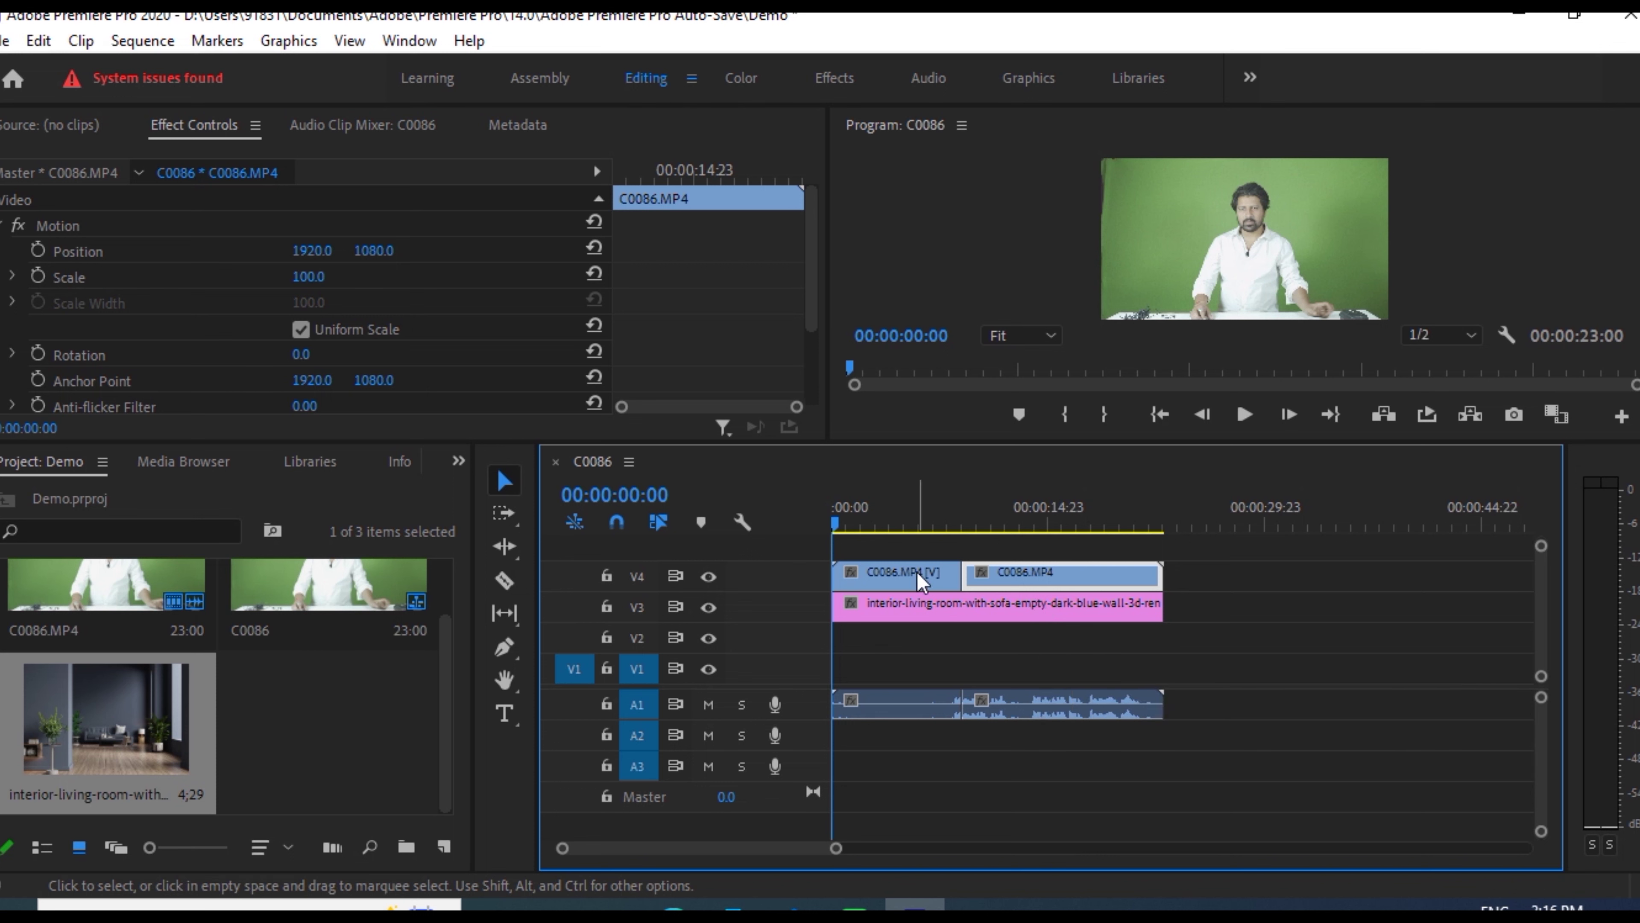
# In the Effects workspace, search 'ultra' and drop Ultra Key onto the first C0086 piece
pyautogui.click(831, 79)
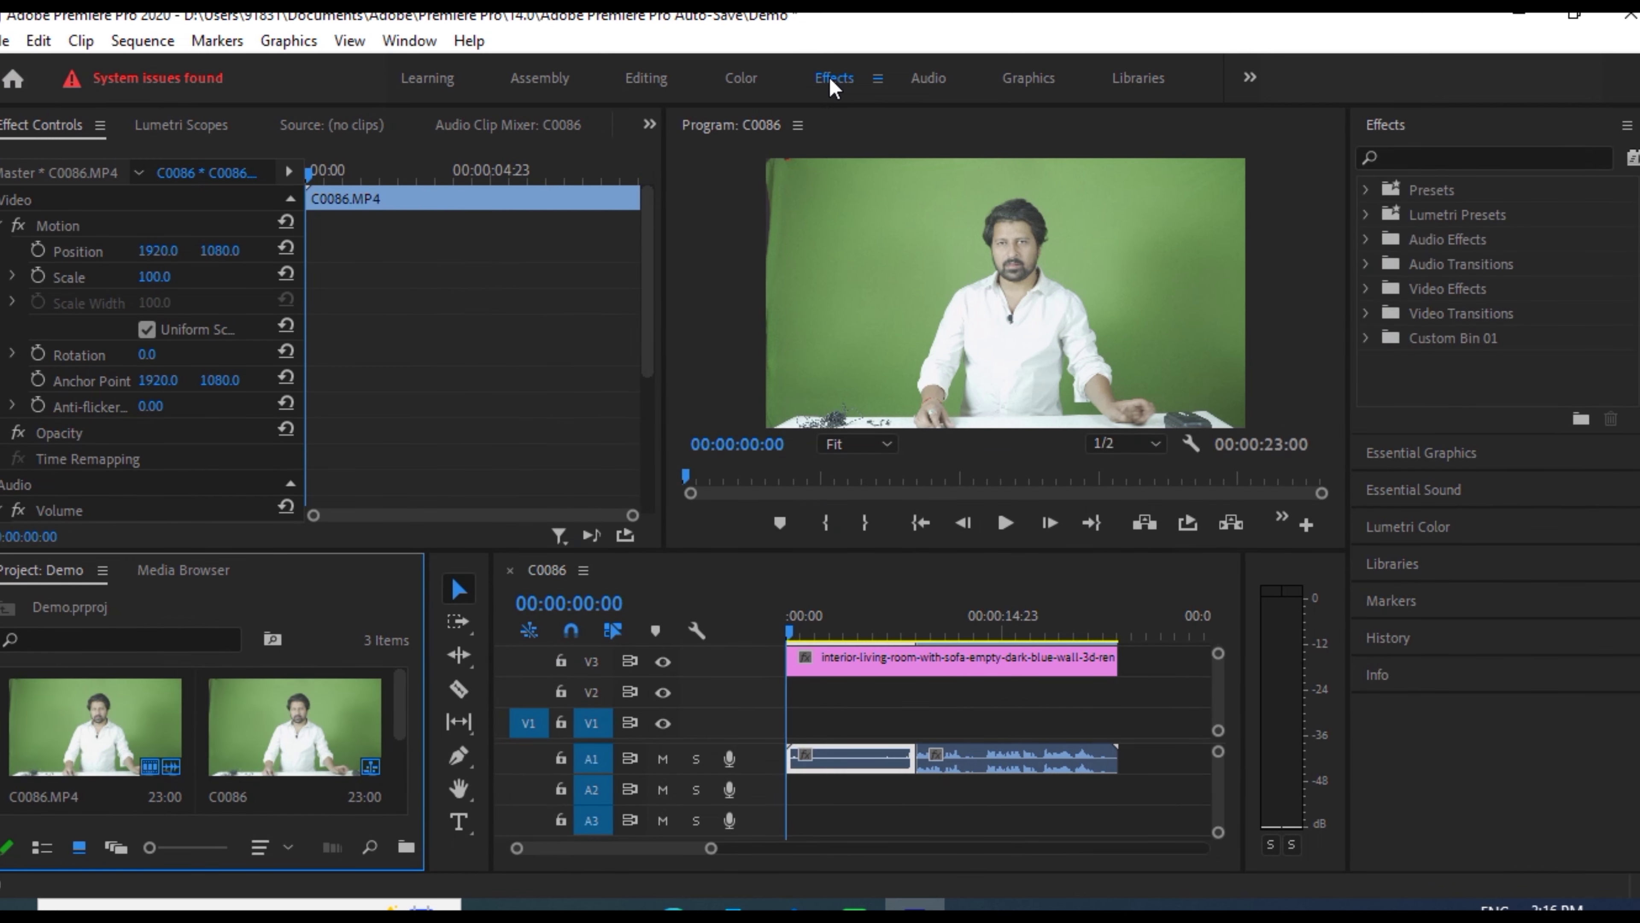
pyautogui.click(1423, 156)
pyautogui.write('ultra')
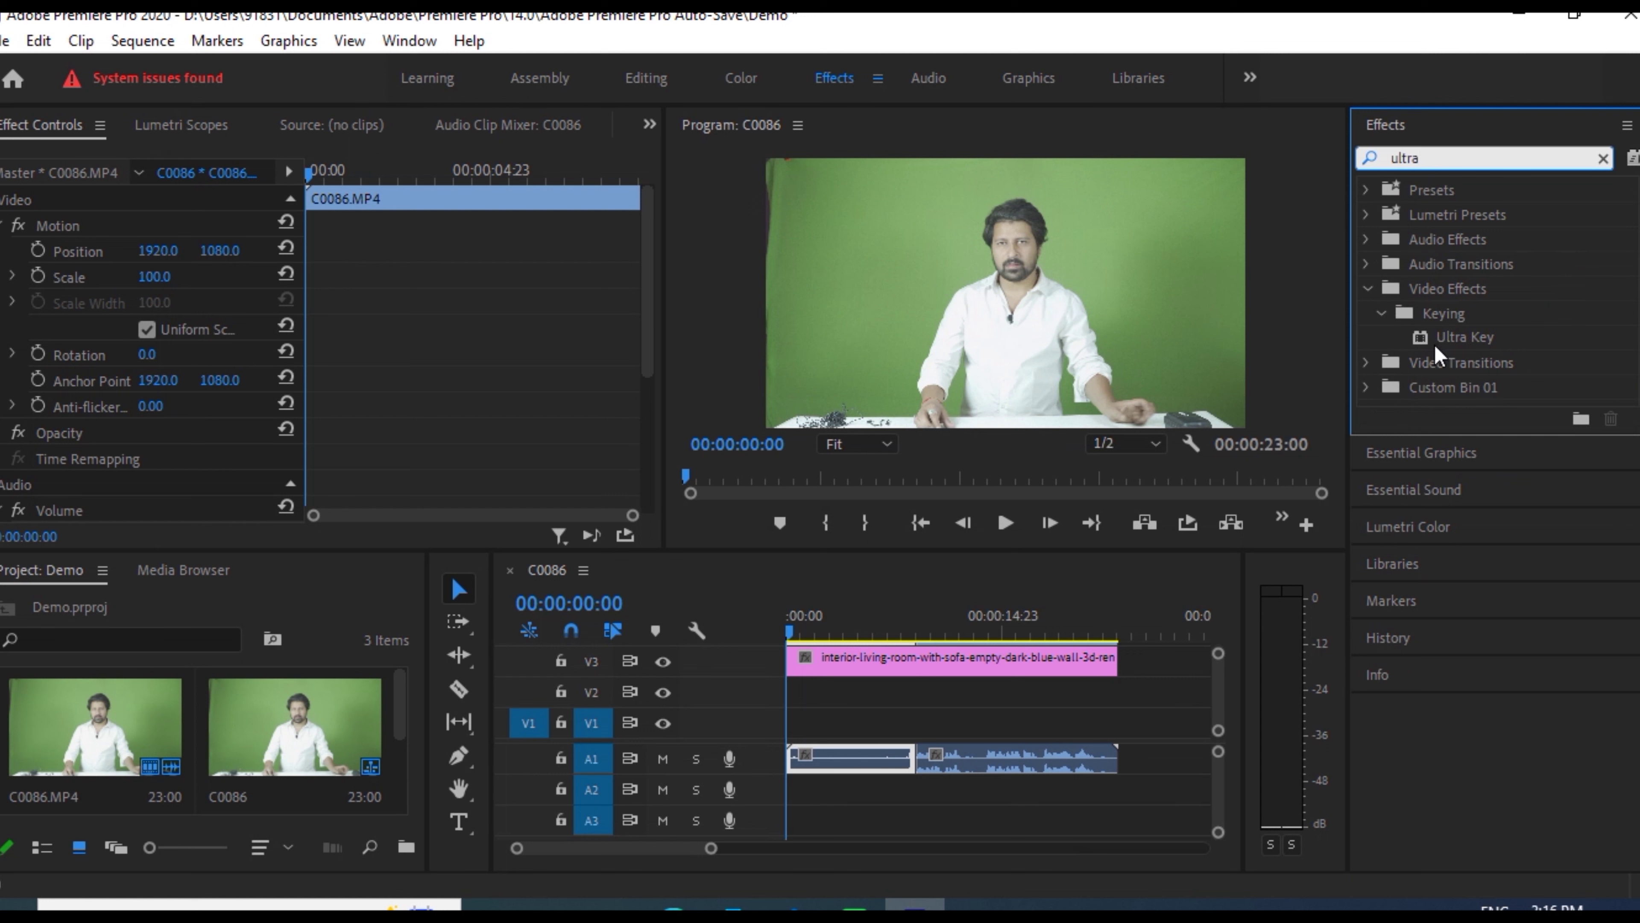
pyautogui.click(1459, 337)
pyautogui.moveTo(1459, 338); pyautogui.dragTo(842, 748)
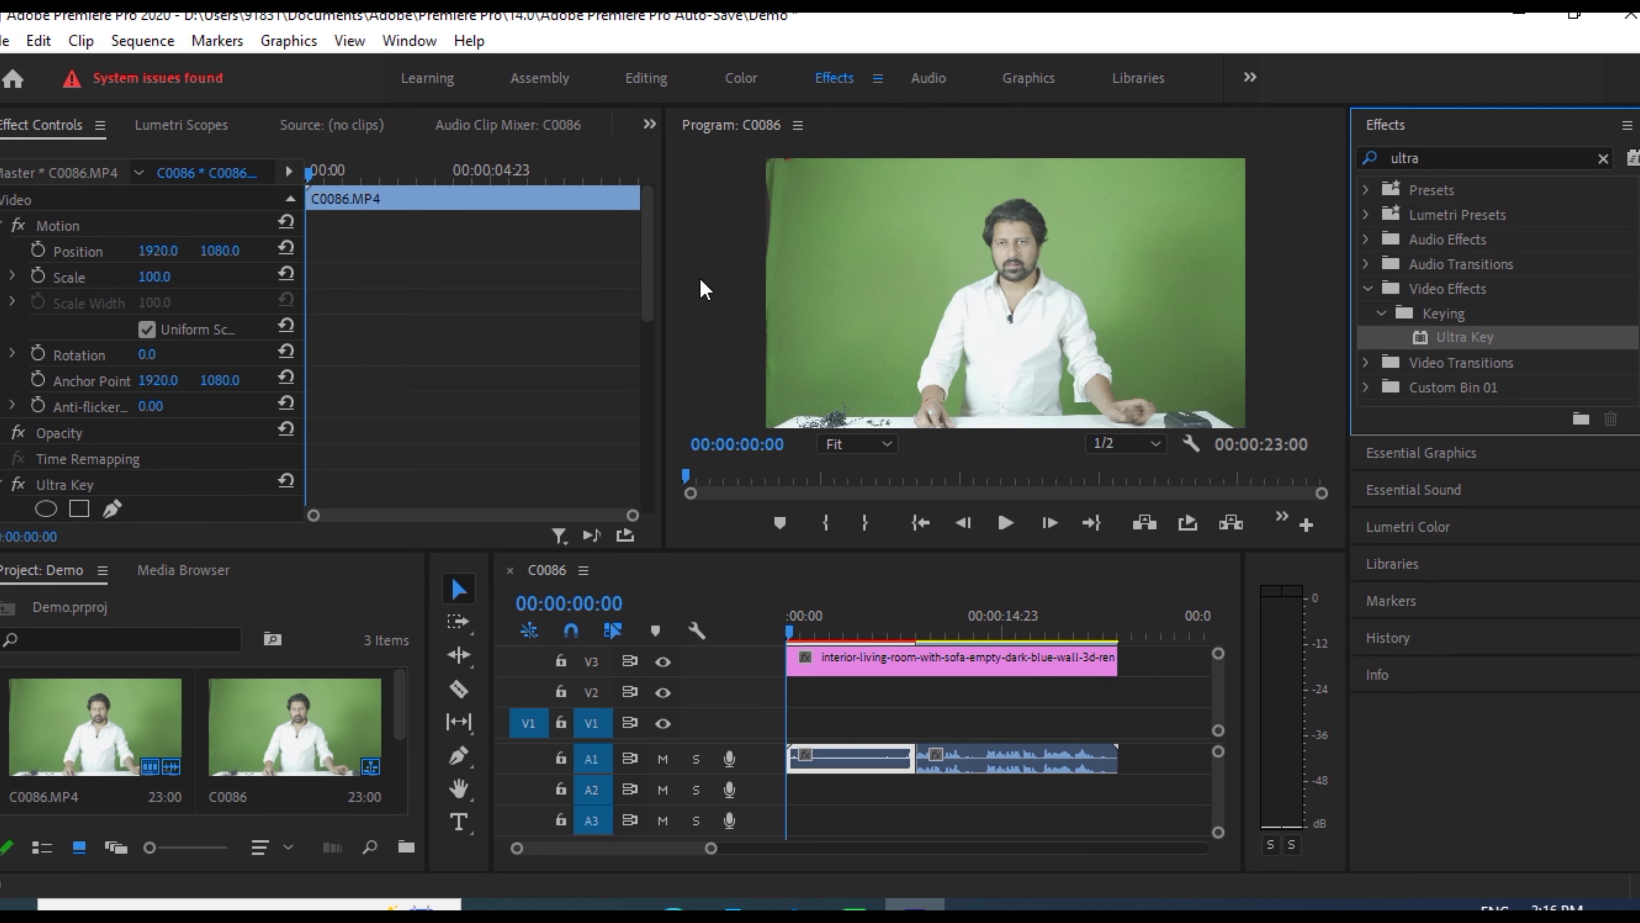
pyautogui.moveTo(646, 276); pyautogui.dragTo(643, 332)
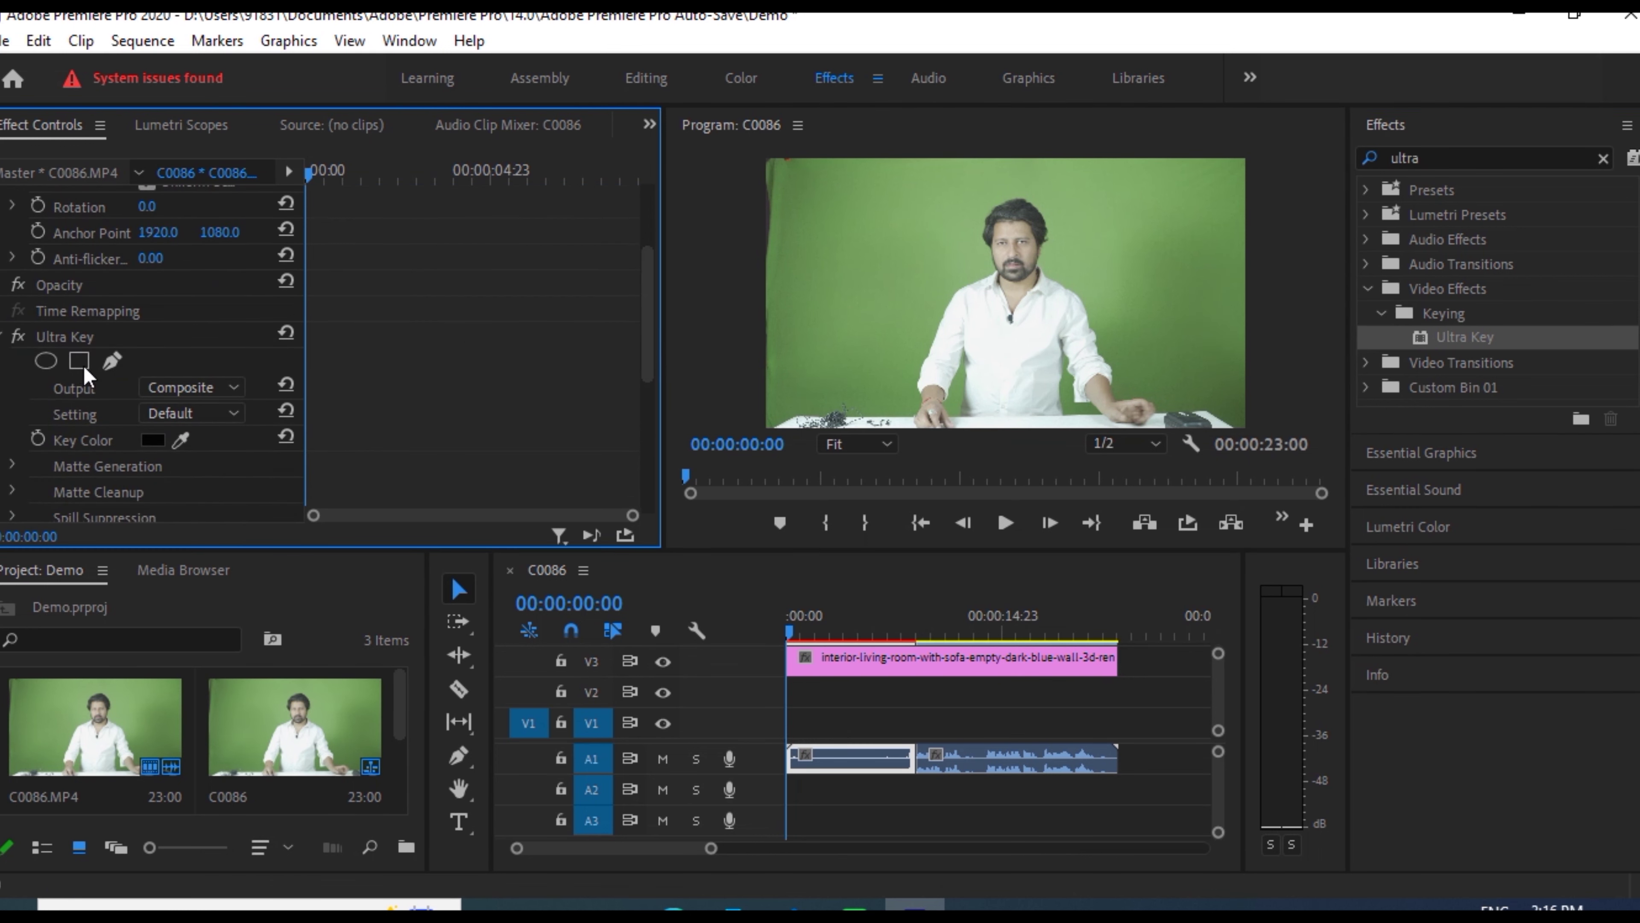
# Sample the green backdrop in the Program monitor as the Ultra Key's Key Color
pyautogui.click(181, 440)
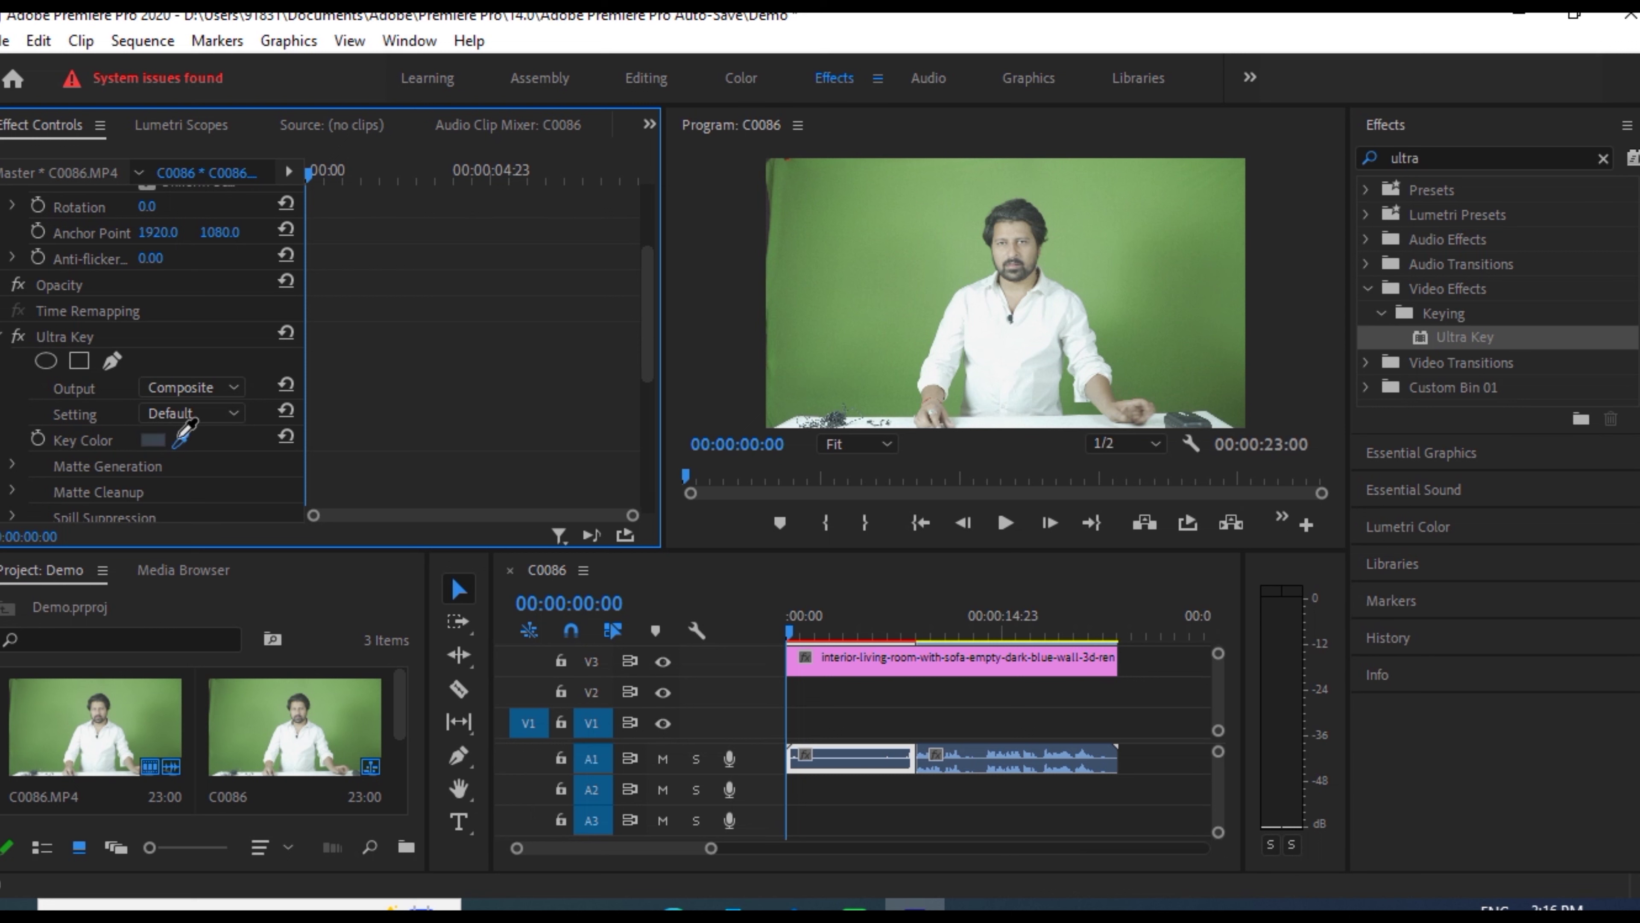
pyautogui.click(874, 237)
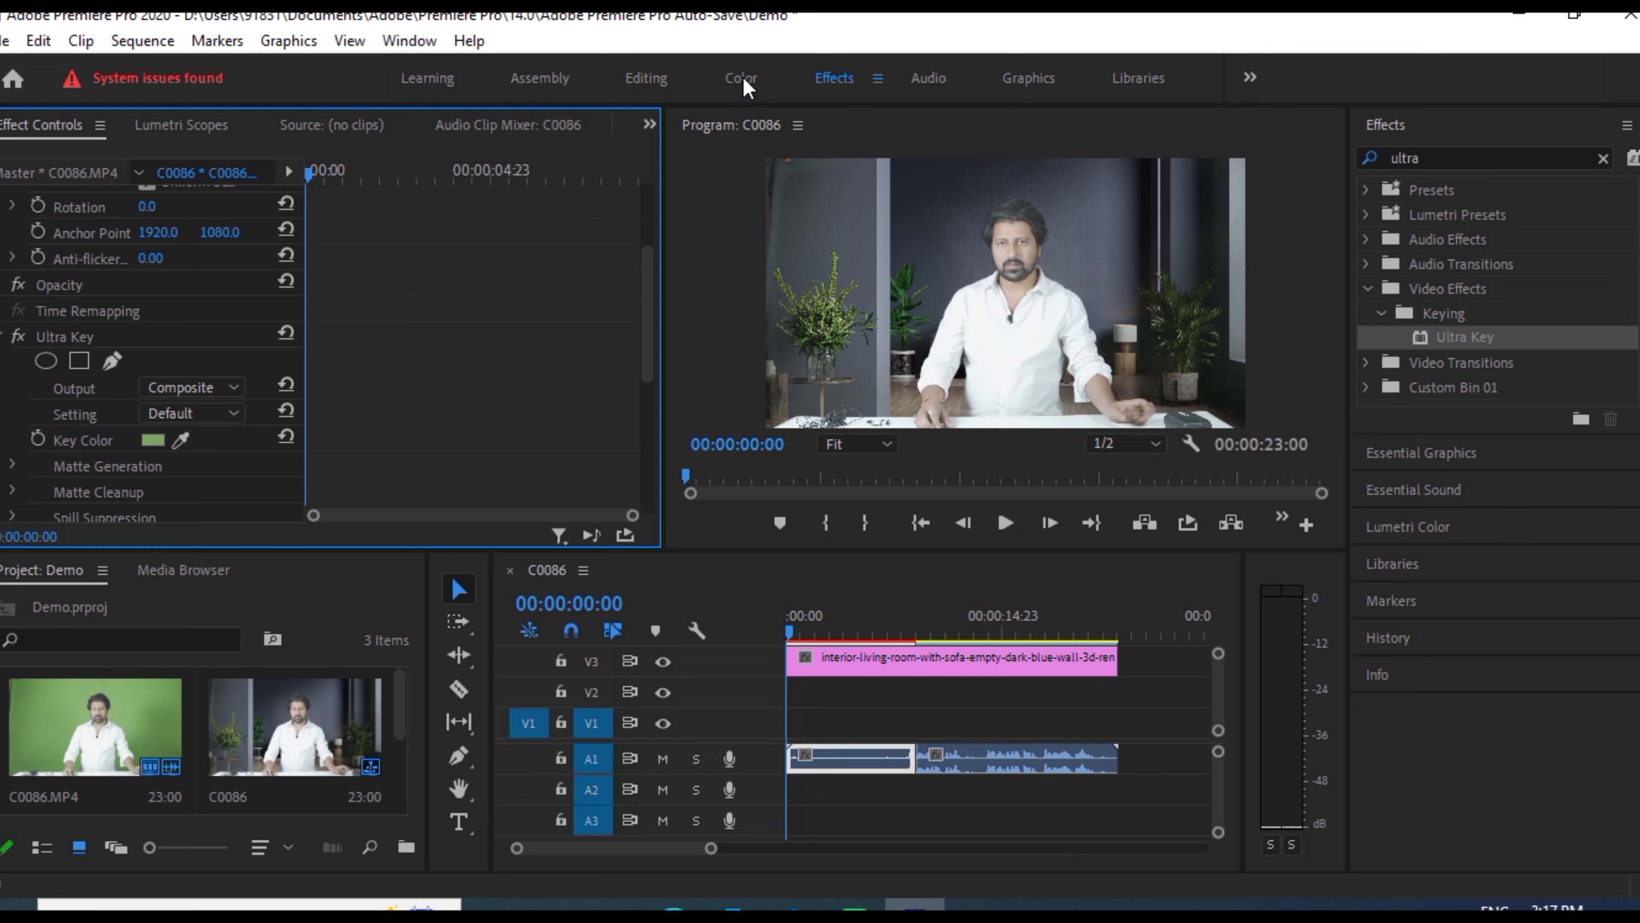
# Apply the Fuji F125 Kodak 2393 creative look in Lumetri Color and expand Basic Correction
pyautogui.click(743, 79)
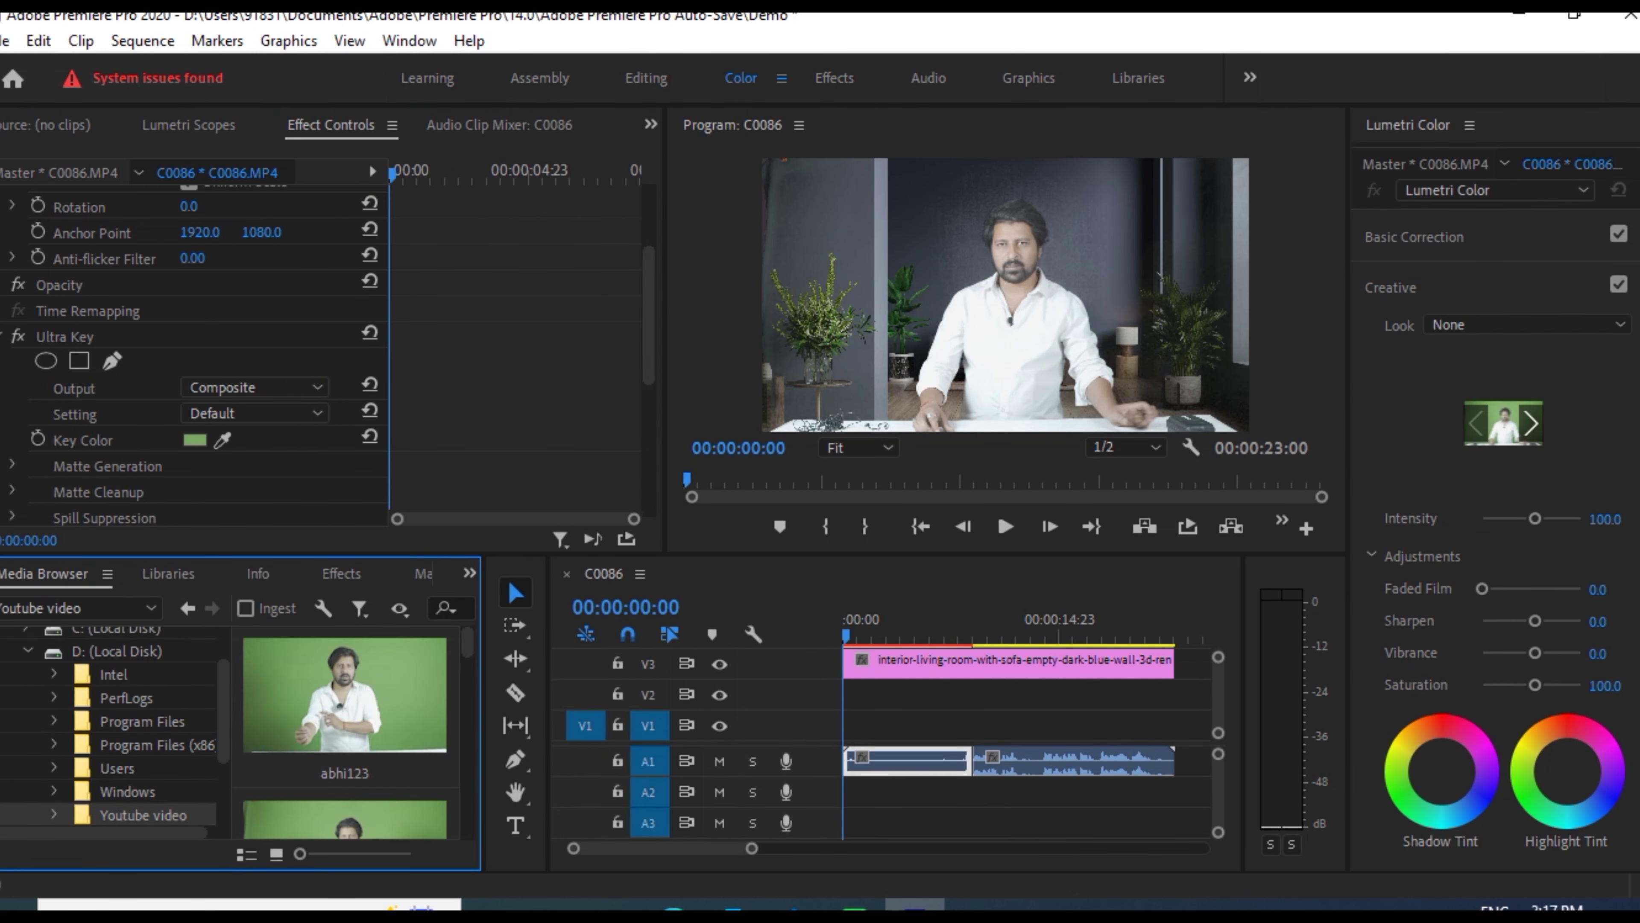
pyautogui.click(1582, 325)
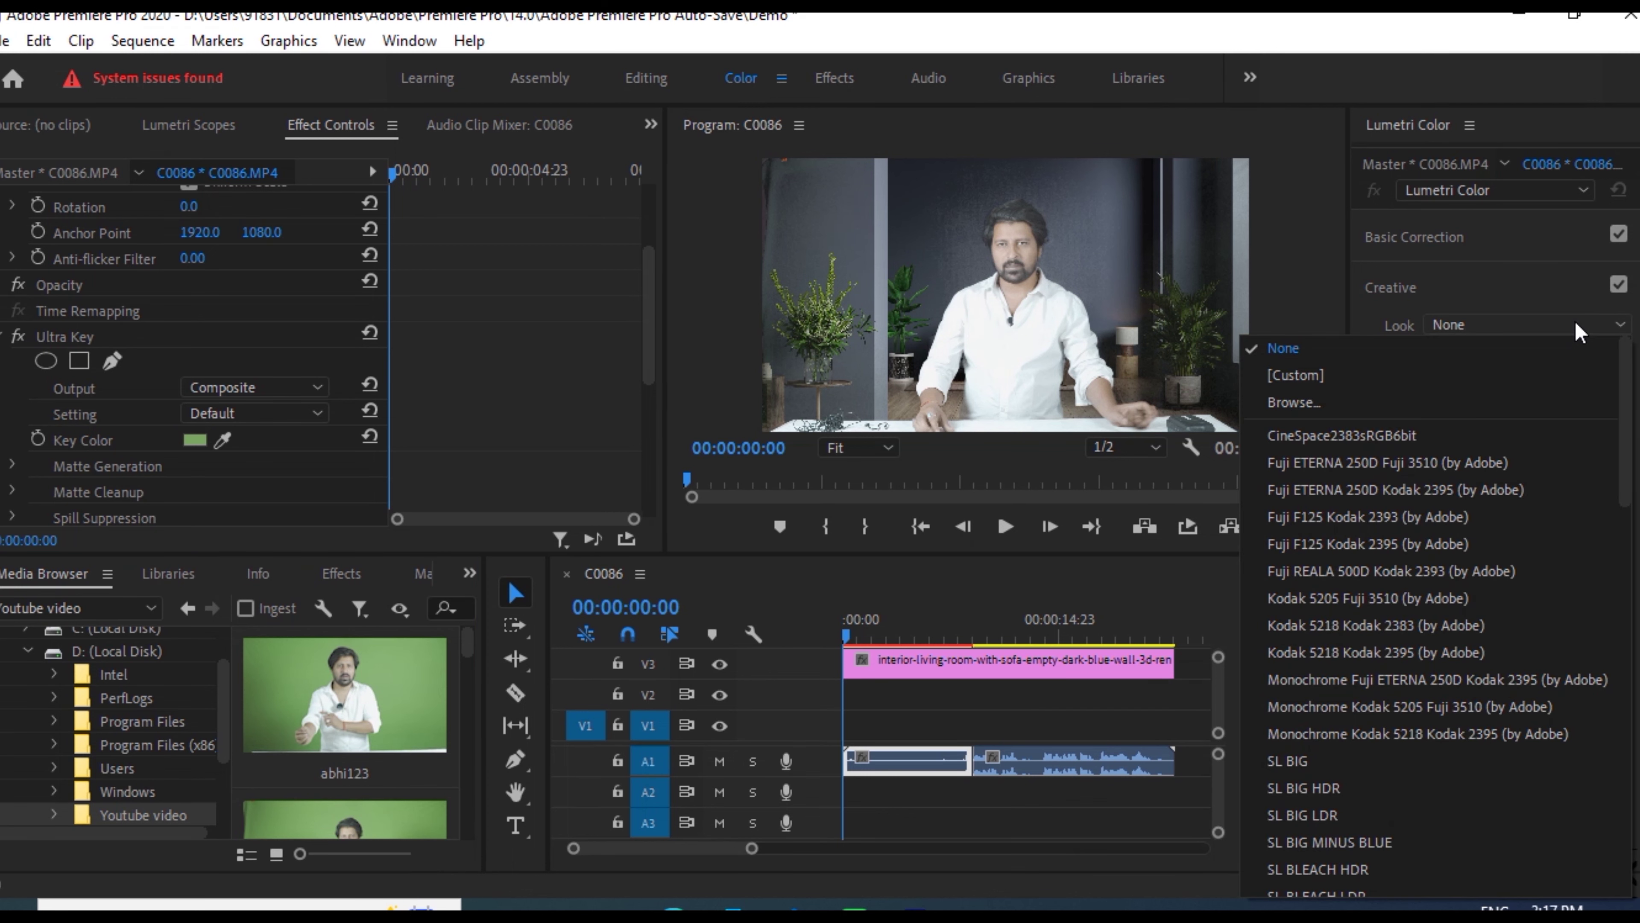
pyautogui.click(1366, 519)
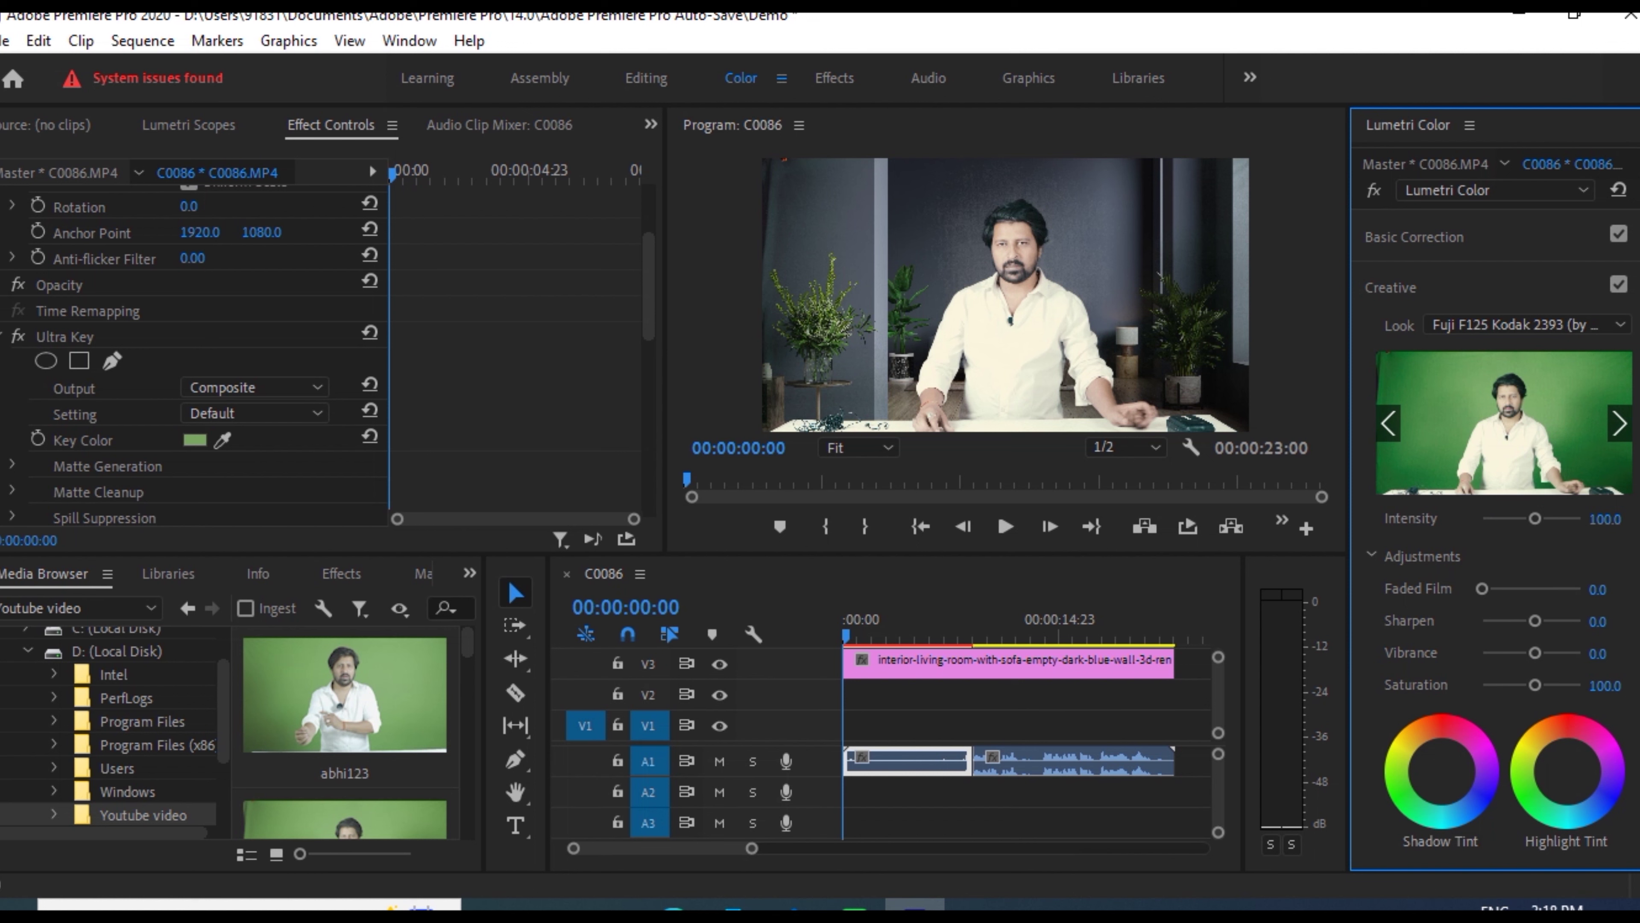
pyautogui.click(1448, 243)
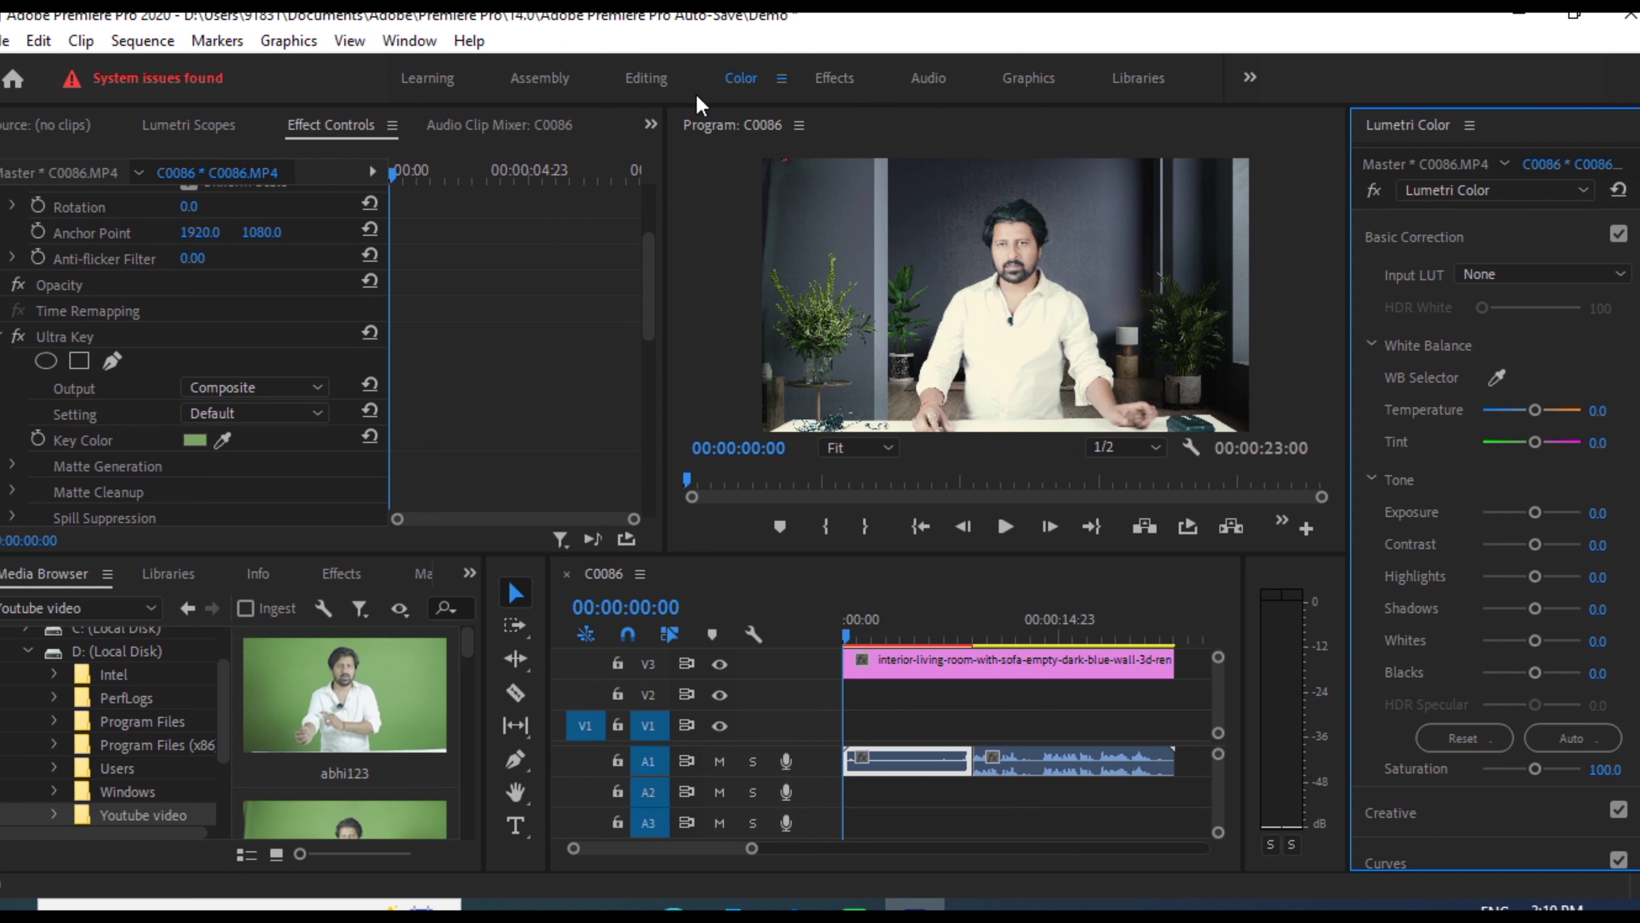
pyautogui.click(647, 80)
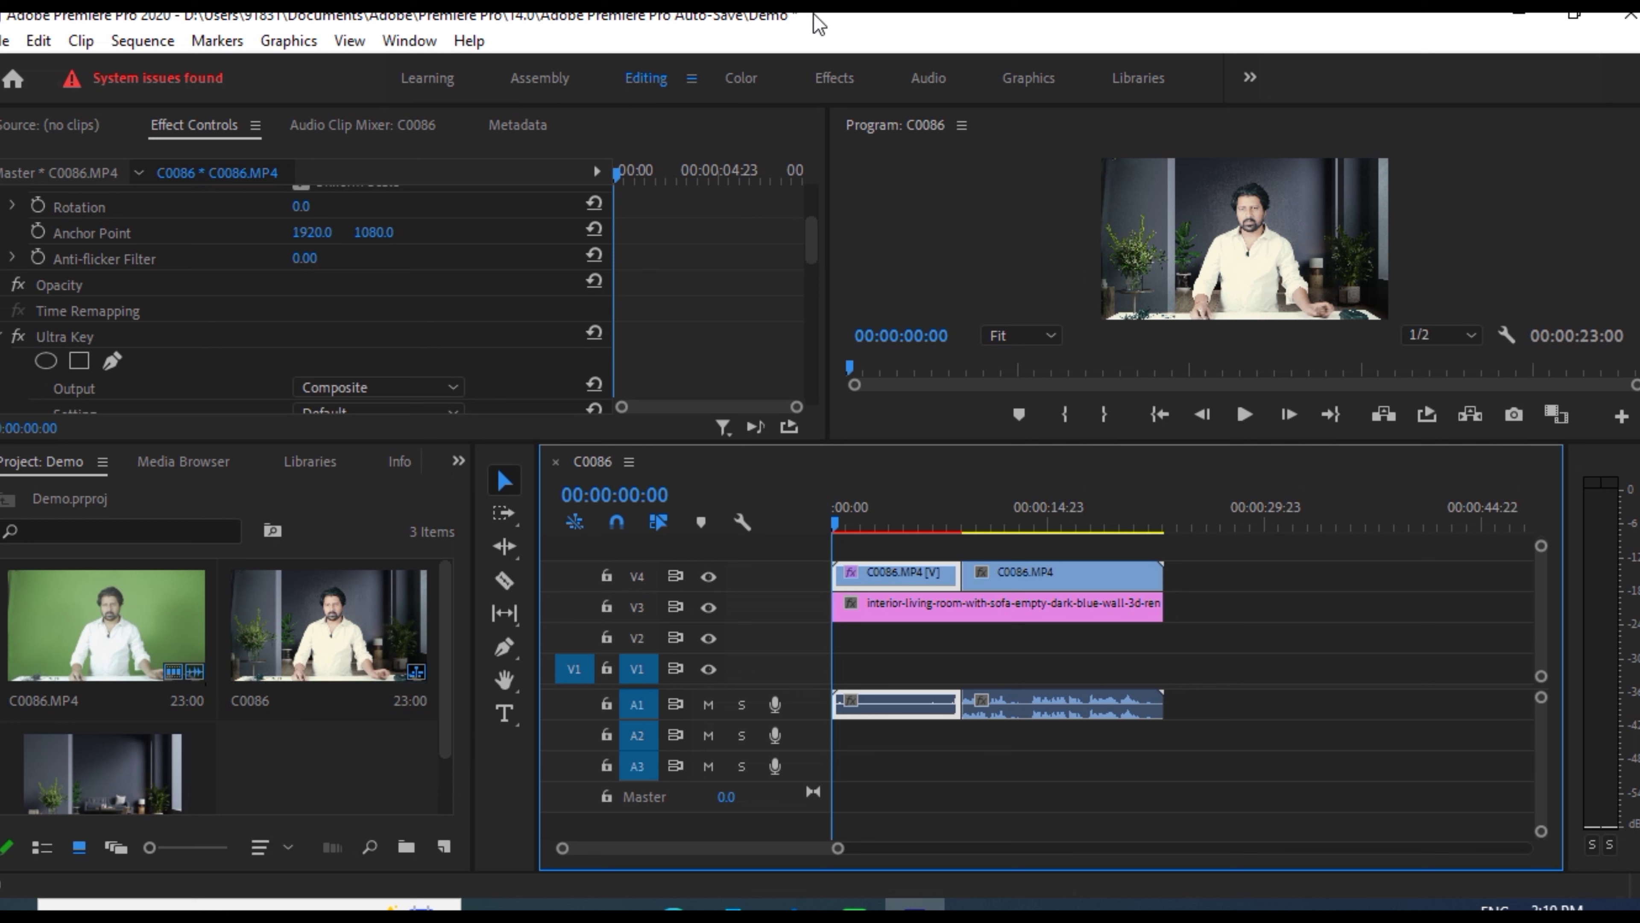
# Return to the Color workspace, then move on to the Effects workspace
pyautogui.click(746, 78)
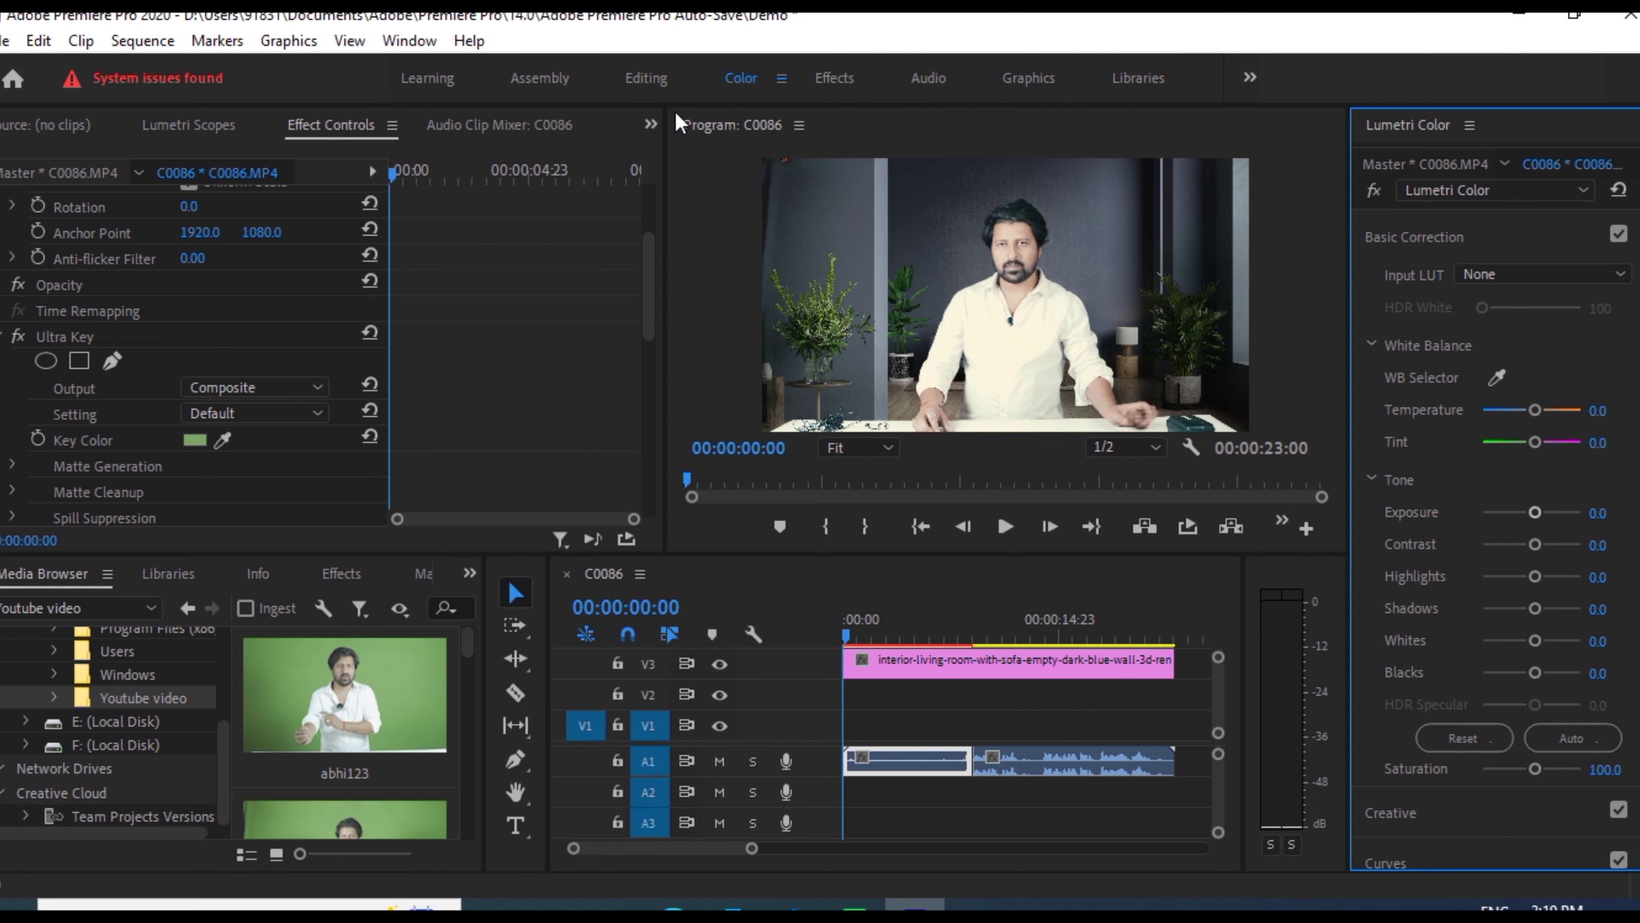
pyautogui.click(834, 83)
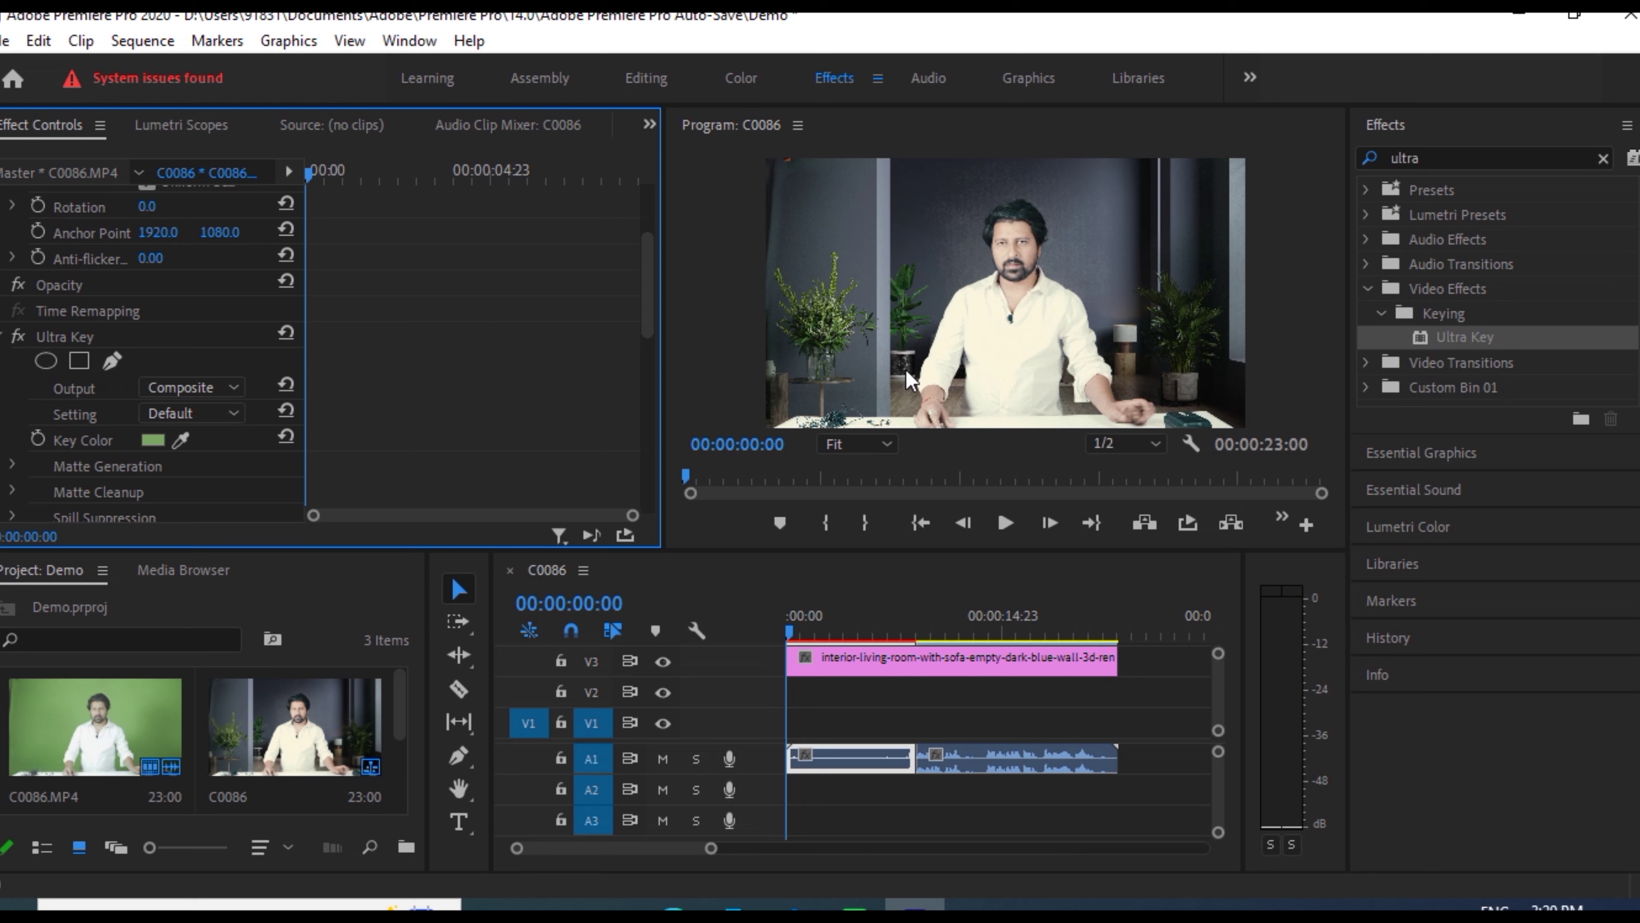
# Filter effects by 'trans' and drag Horizontal Flip onto the keyed presenter clip
pyautogui.click(1441, 159)
pyautogui.press('BackSpace')
pyautogui.press('BackSpace')
pyautogui.press('BackSpace')
pyautogui.press('BackSpace')
pyautogui.press('BackSpace')
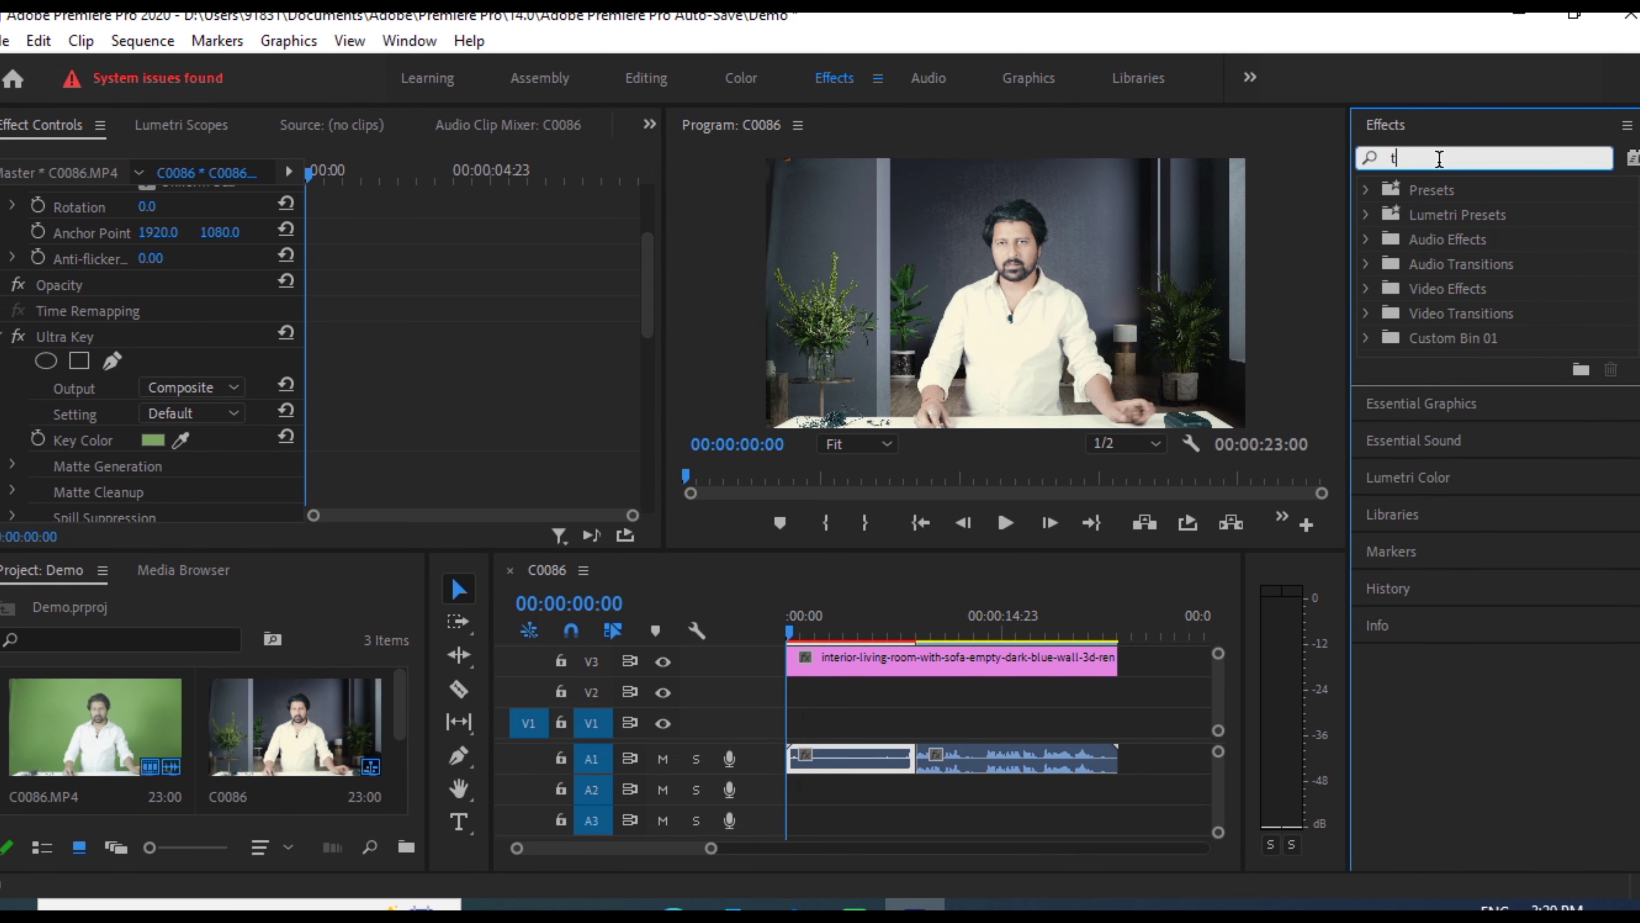
pyautogui.write('trans')
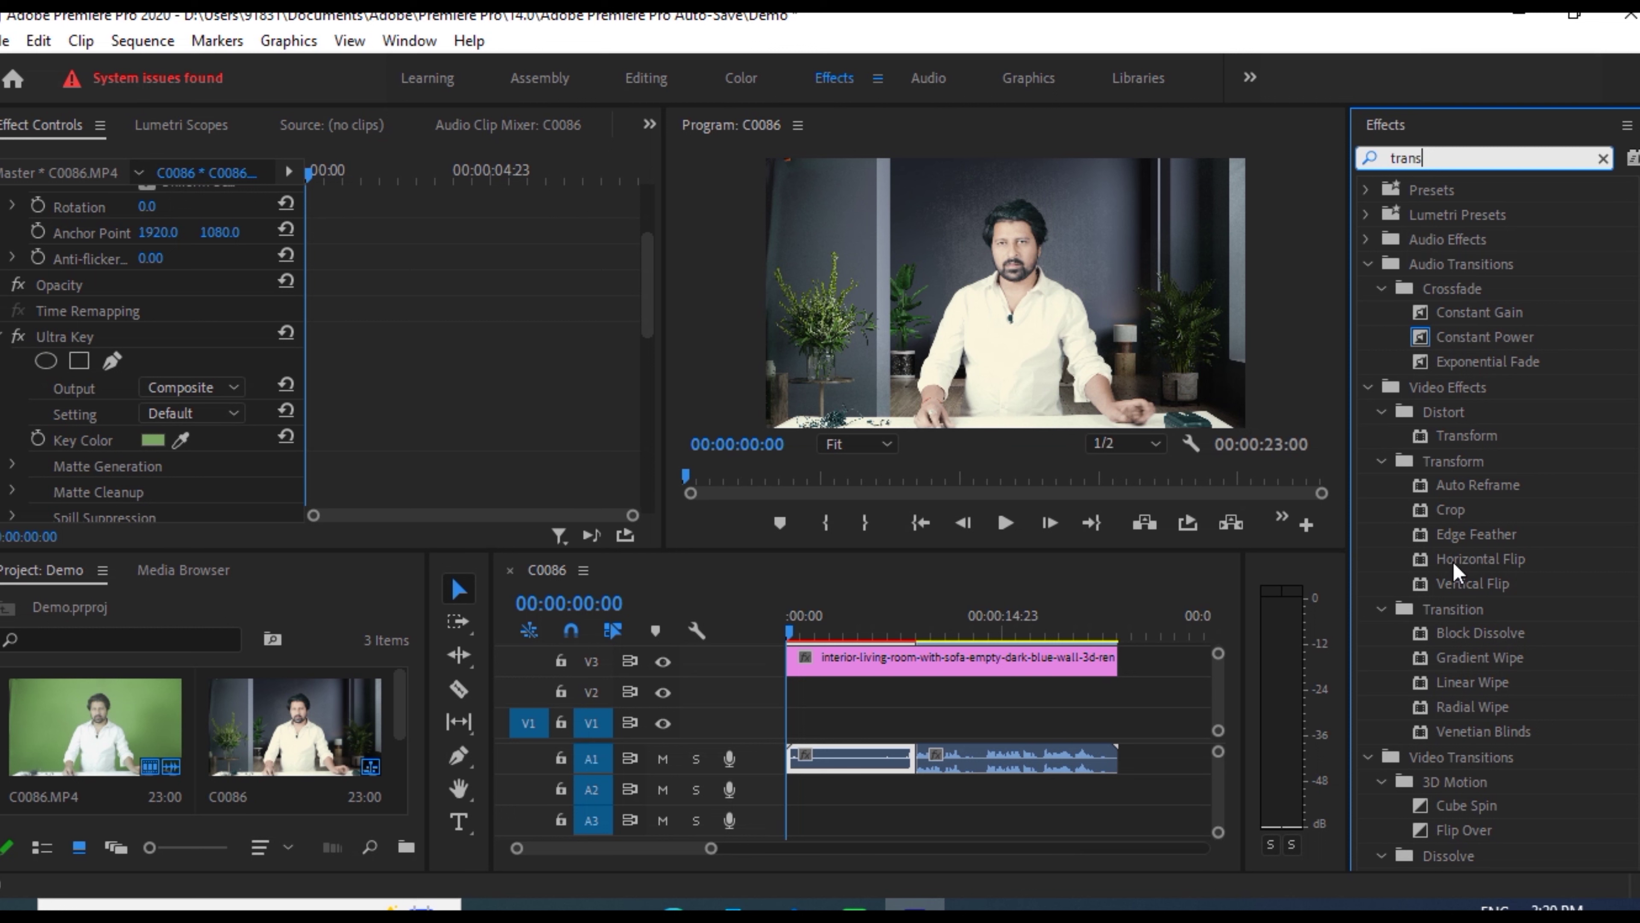
pyautogui.moveTo(1455, 557); pyautogui.dragTo(862, 760)
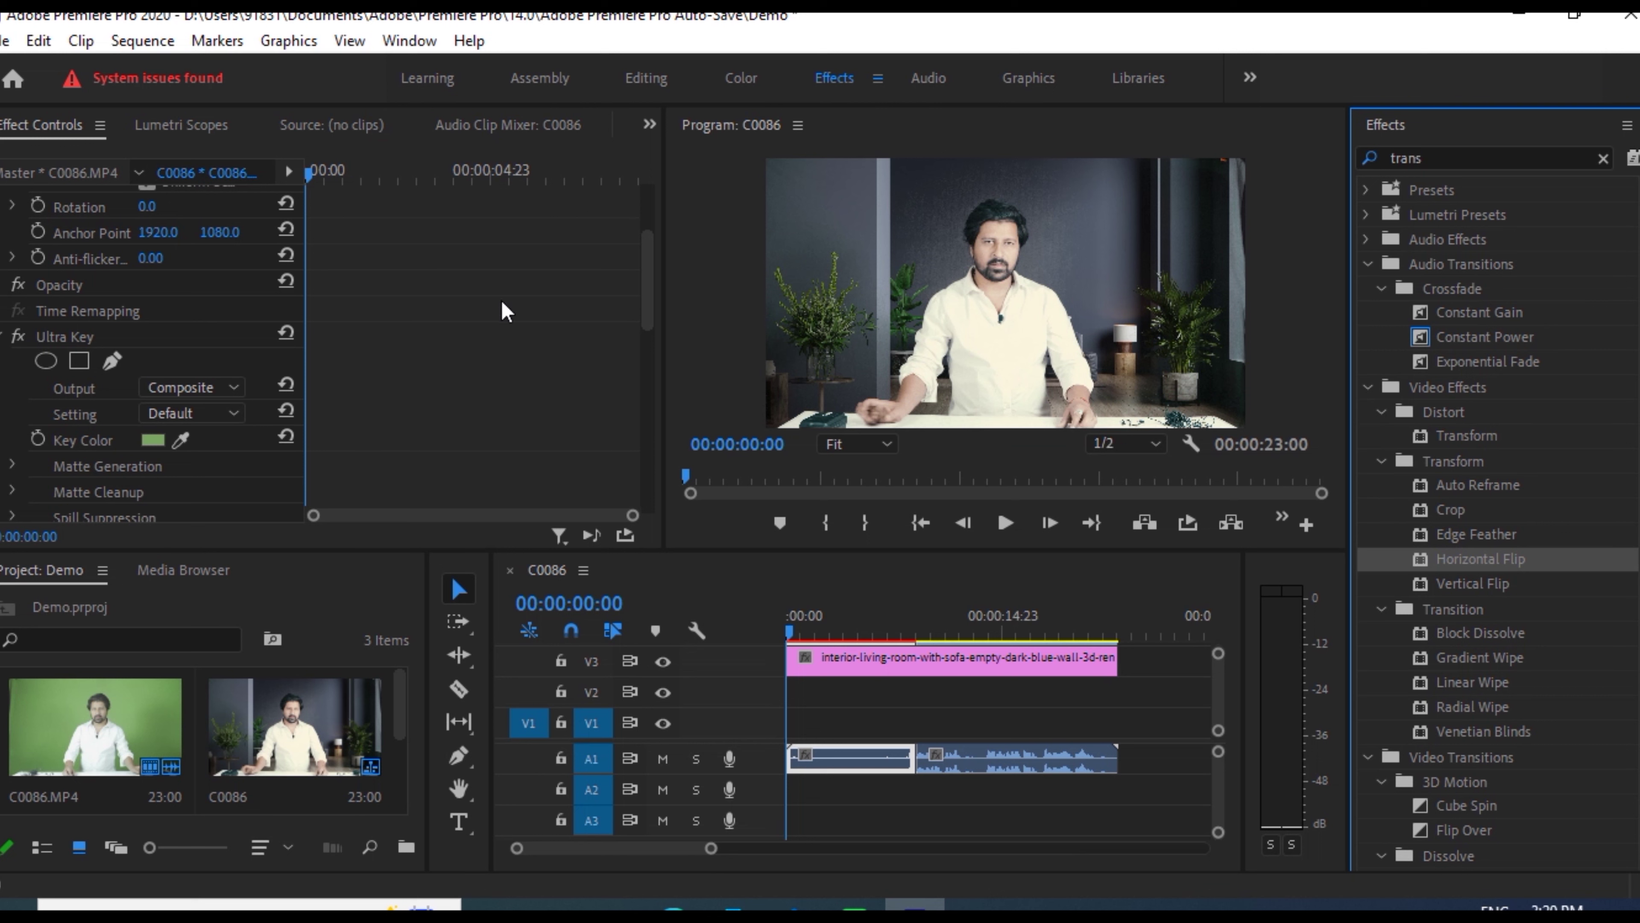
pyautogui.moveTo(647, 275); pyautogui.dragTo(649, 234)
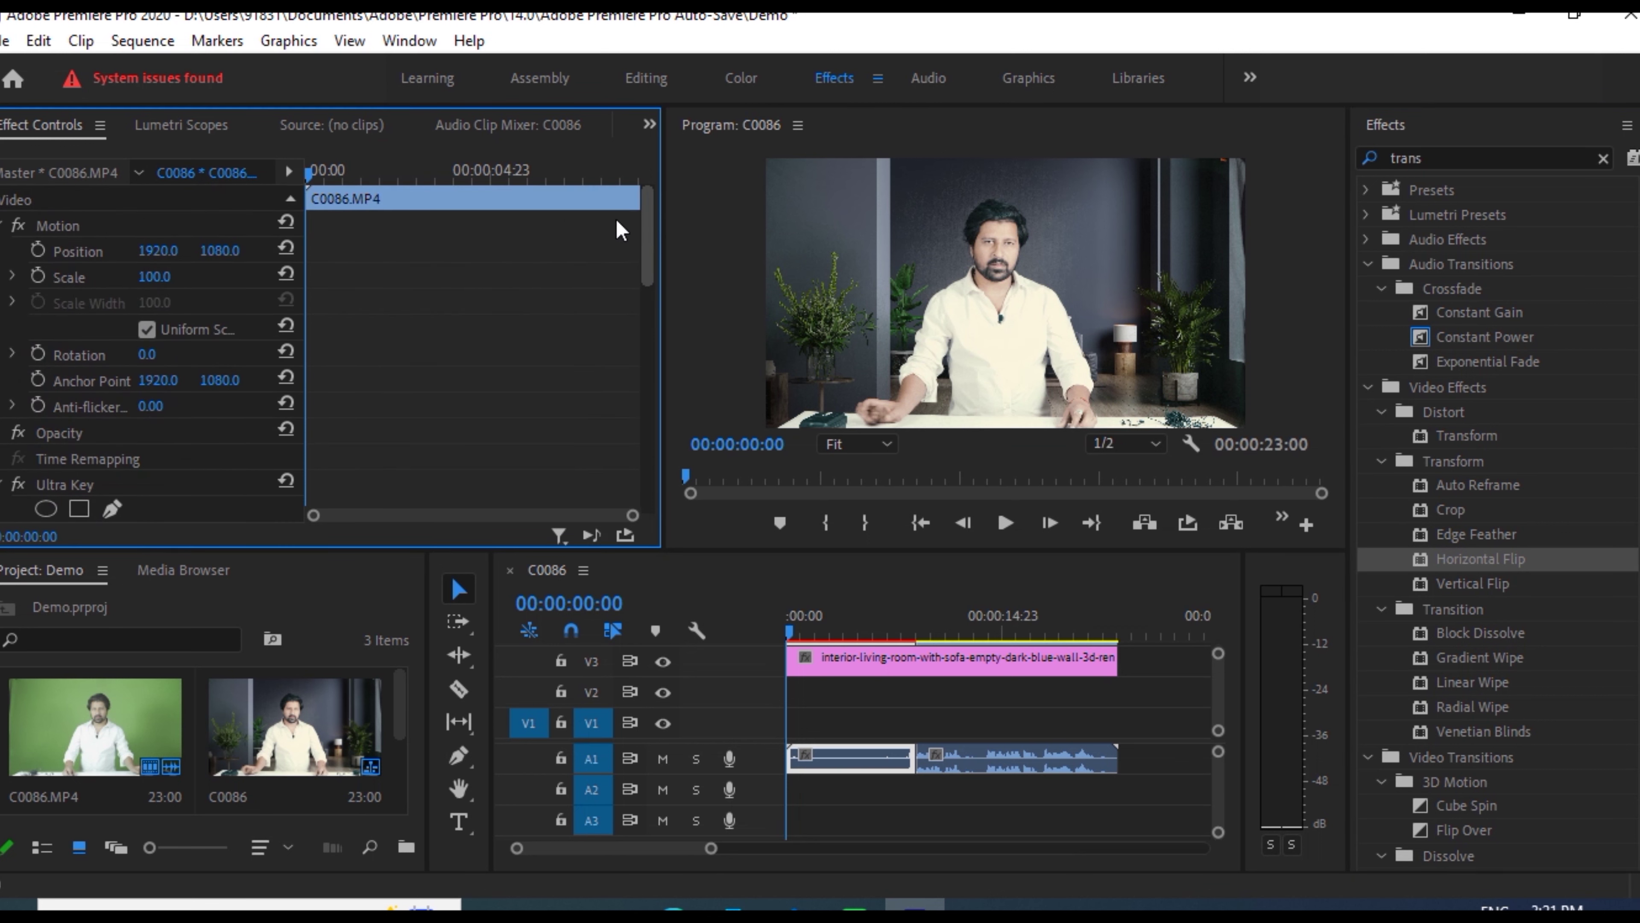
# Try a Scale of 140 on the presenter clip, nudge it down, then set Scale to 93
pyautogui.click(155, 278)
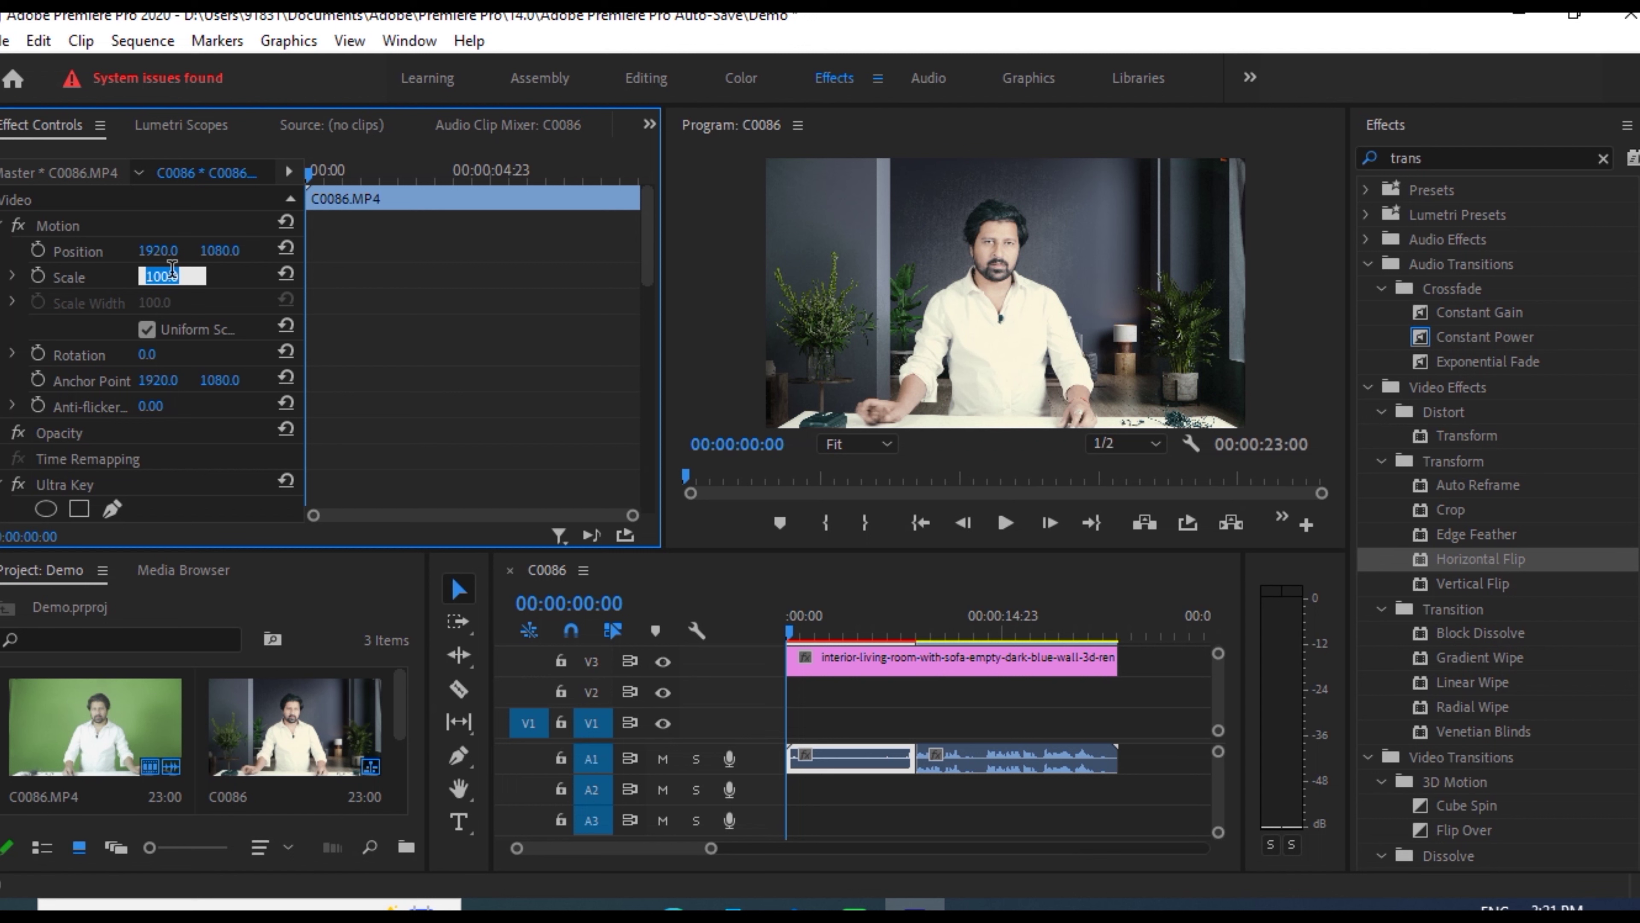
pyautogui.write('140')
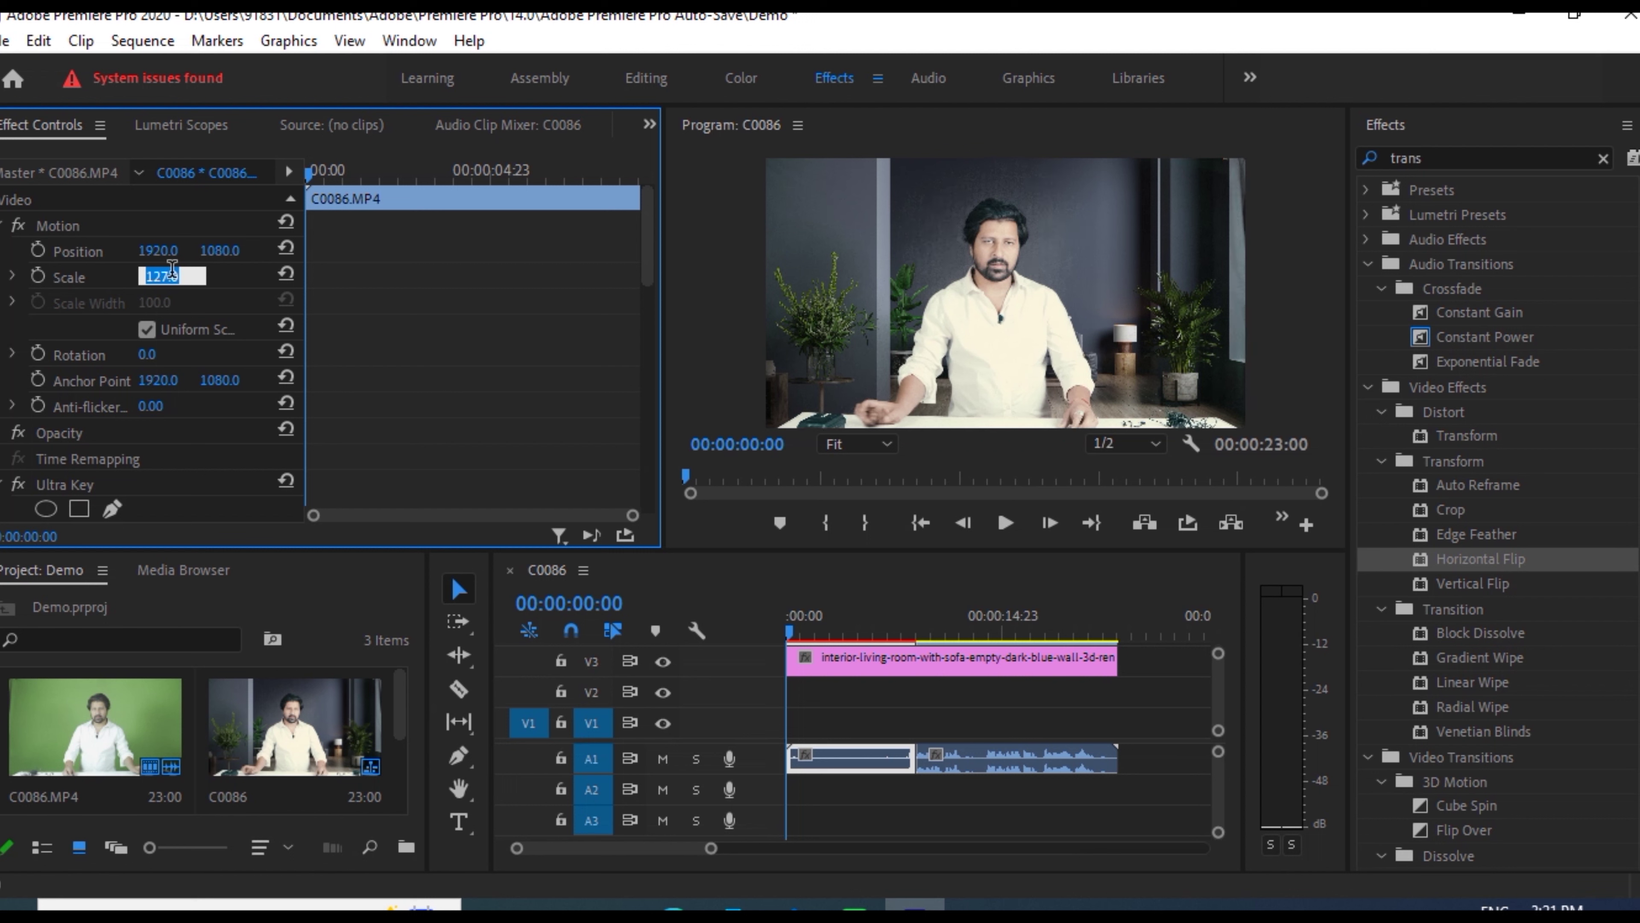
pyautogui.press('Return')
pyautogui.press('Down')
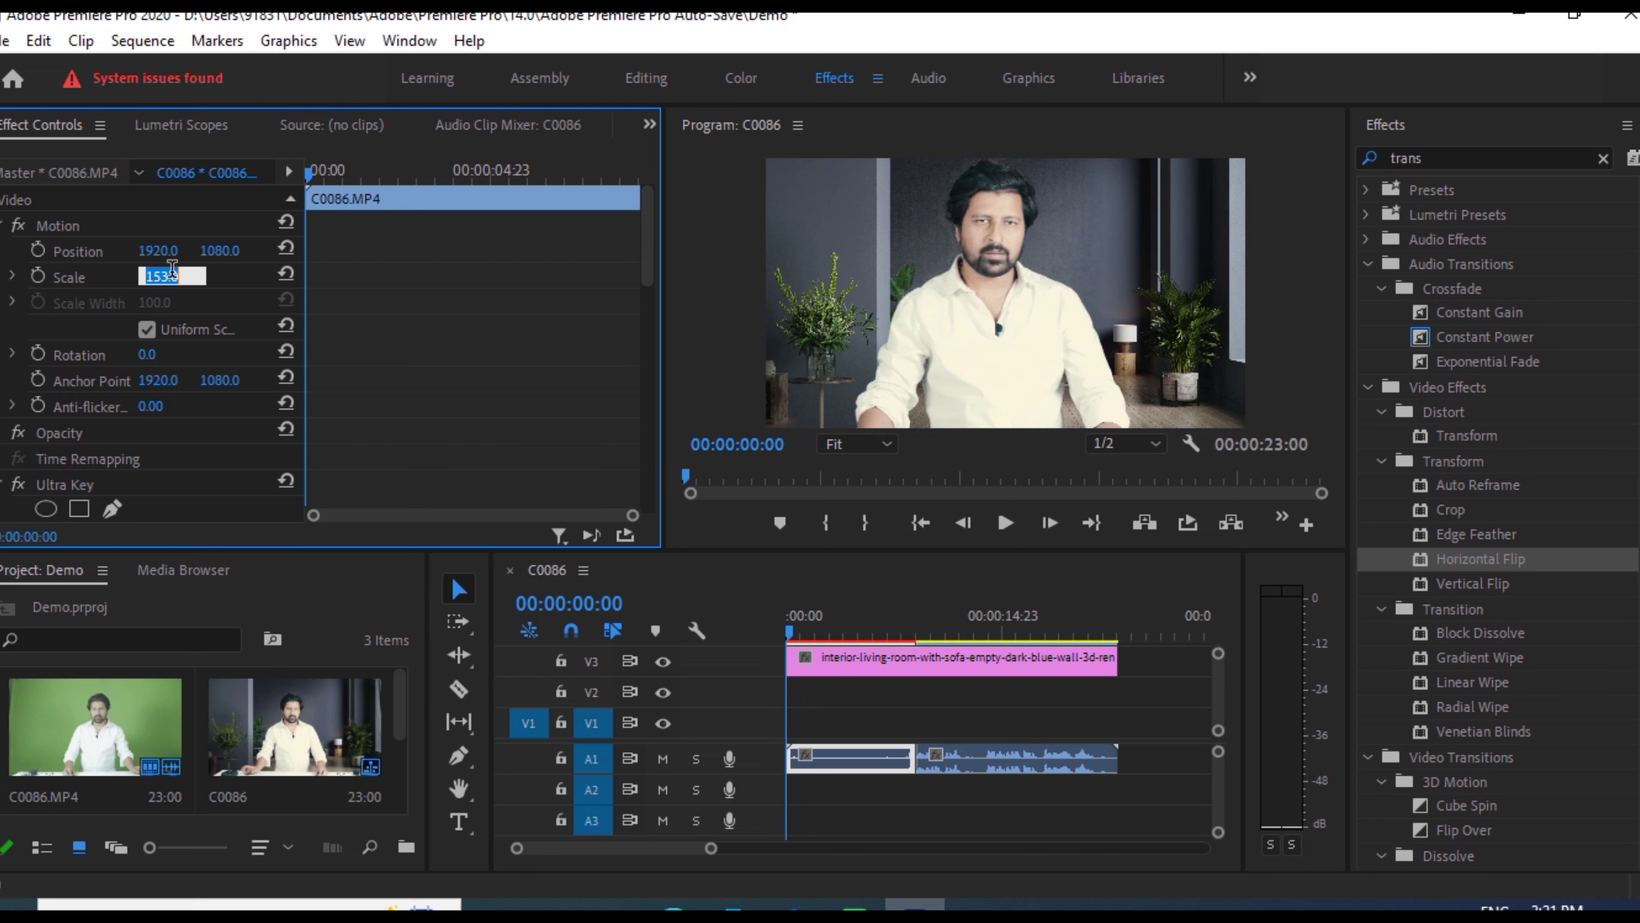
pyautogui.press('Down')
pyautogui.press('Down')
pyautogui.press('Down')
pyautogui.press('Down')
pyautogui.press('Down')
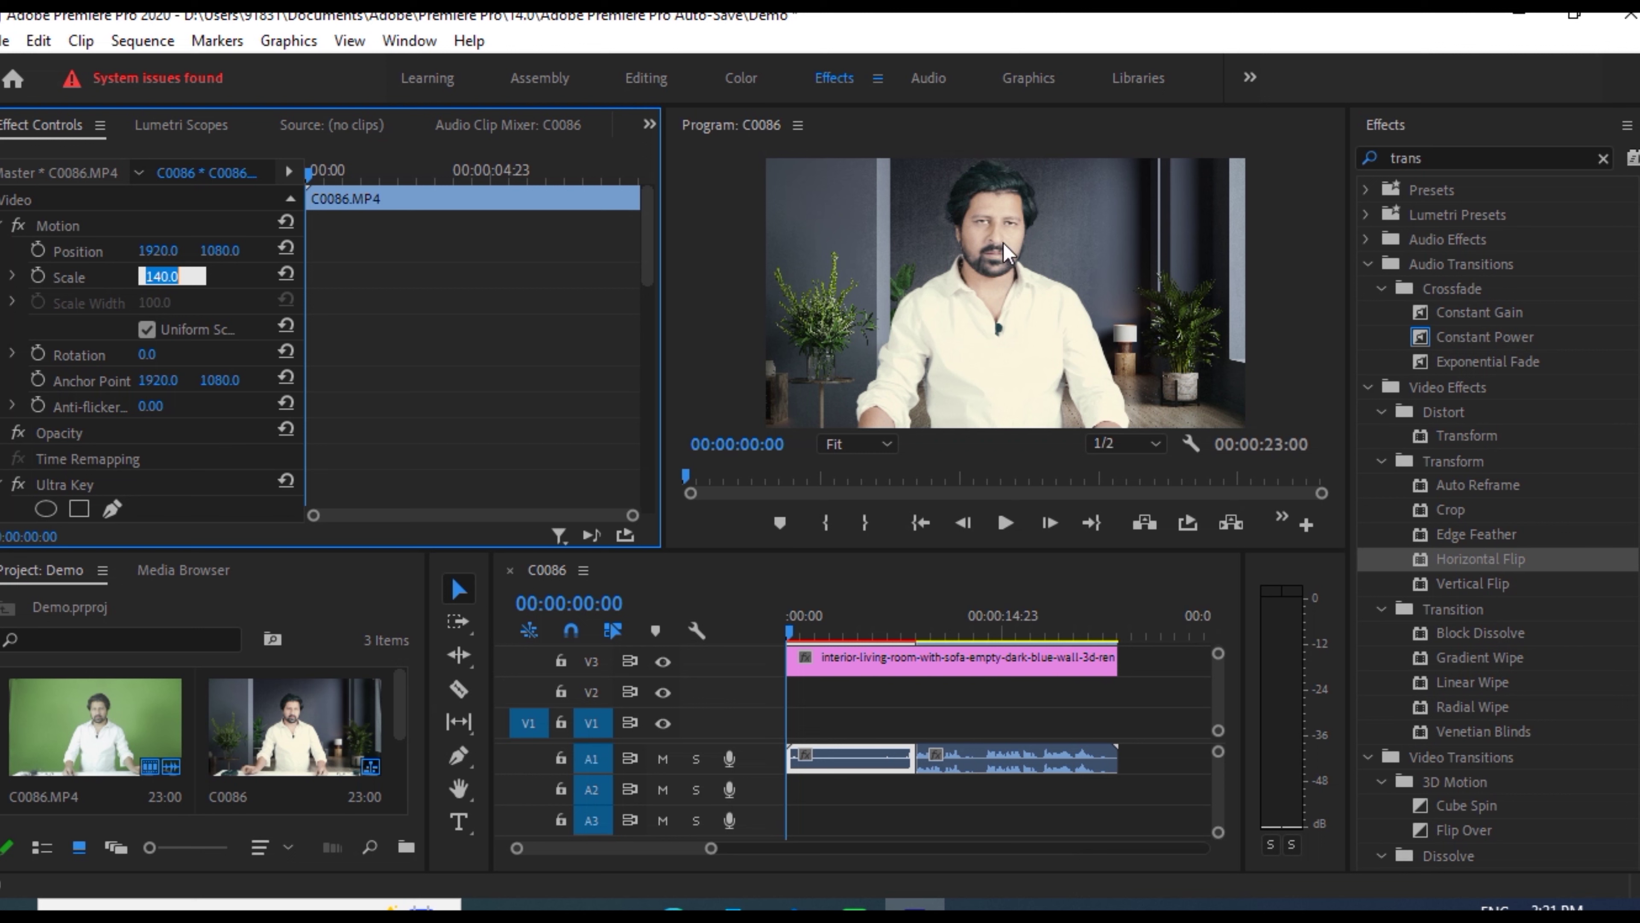
pyautogui.write('93')
pyautogui.press('Return')
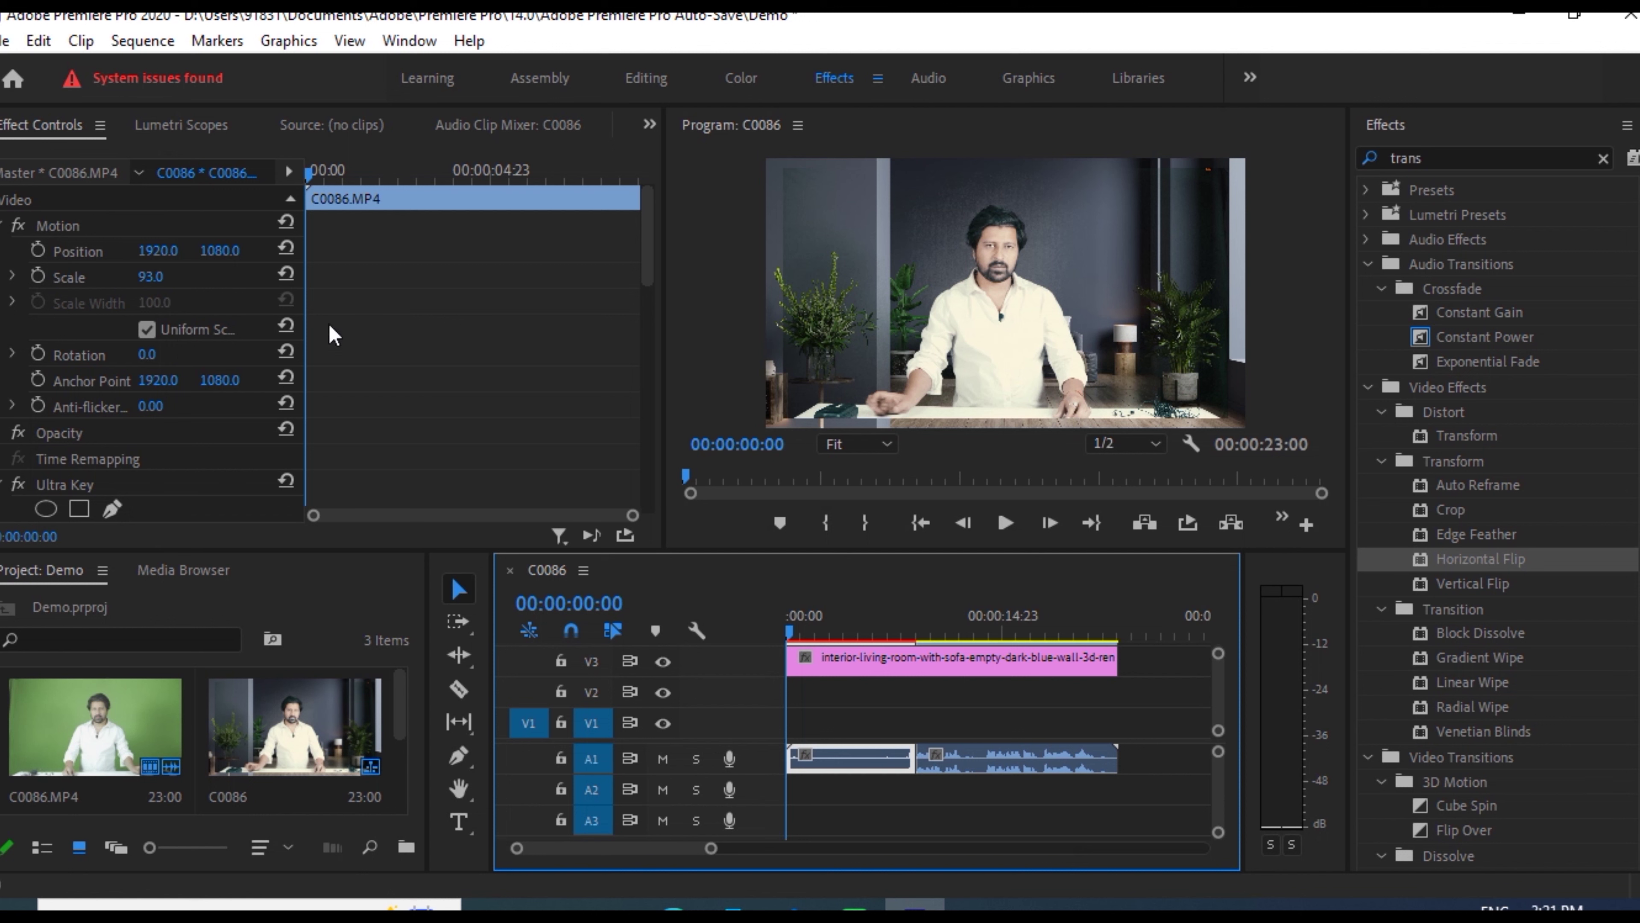
pyautogui.click(653, 126)
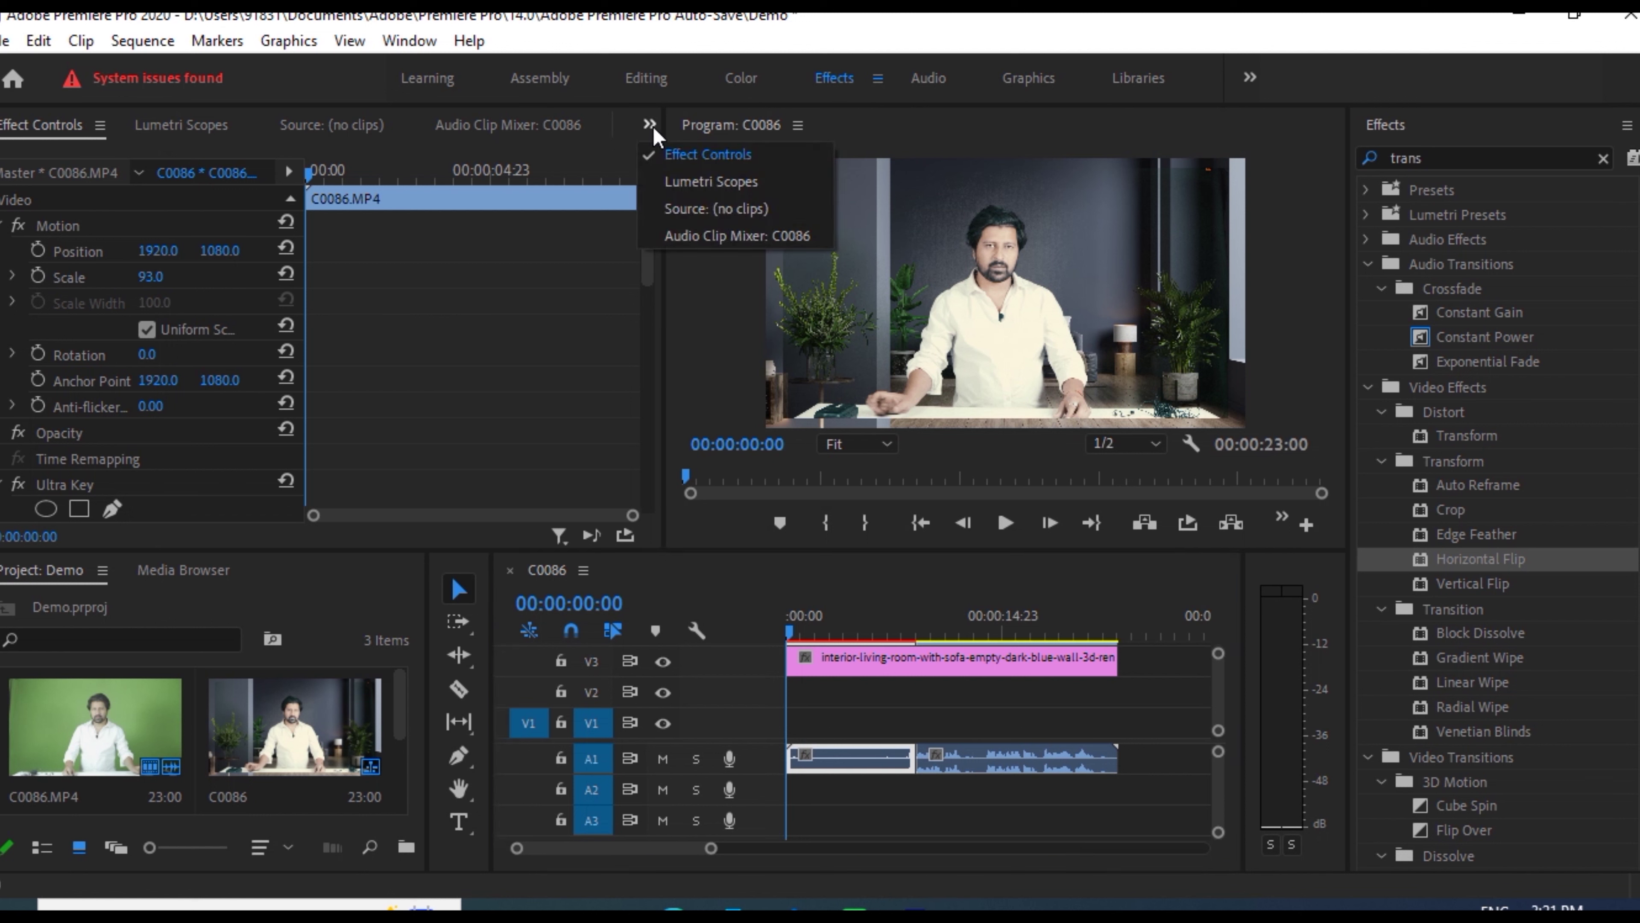
# Try Rotation angles of 36, 11, 8 and 5 degrees on the presenter clip
pyautogui.click(697, 155)
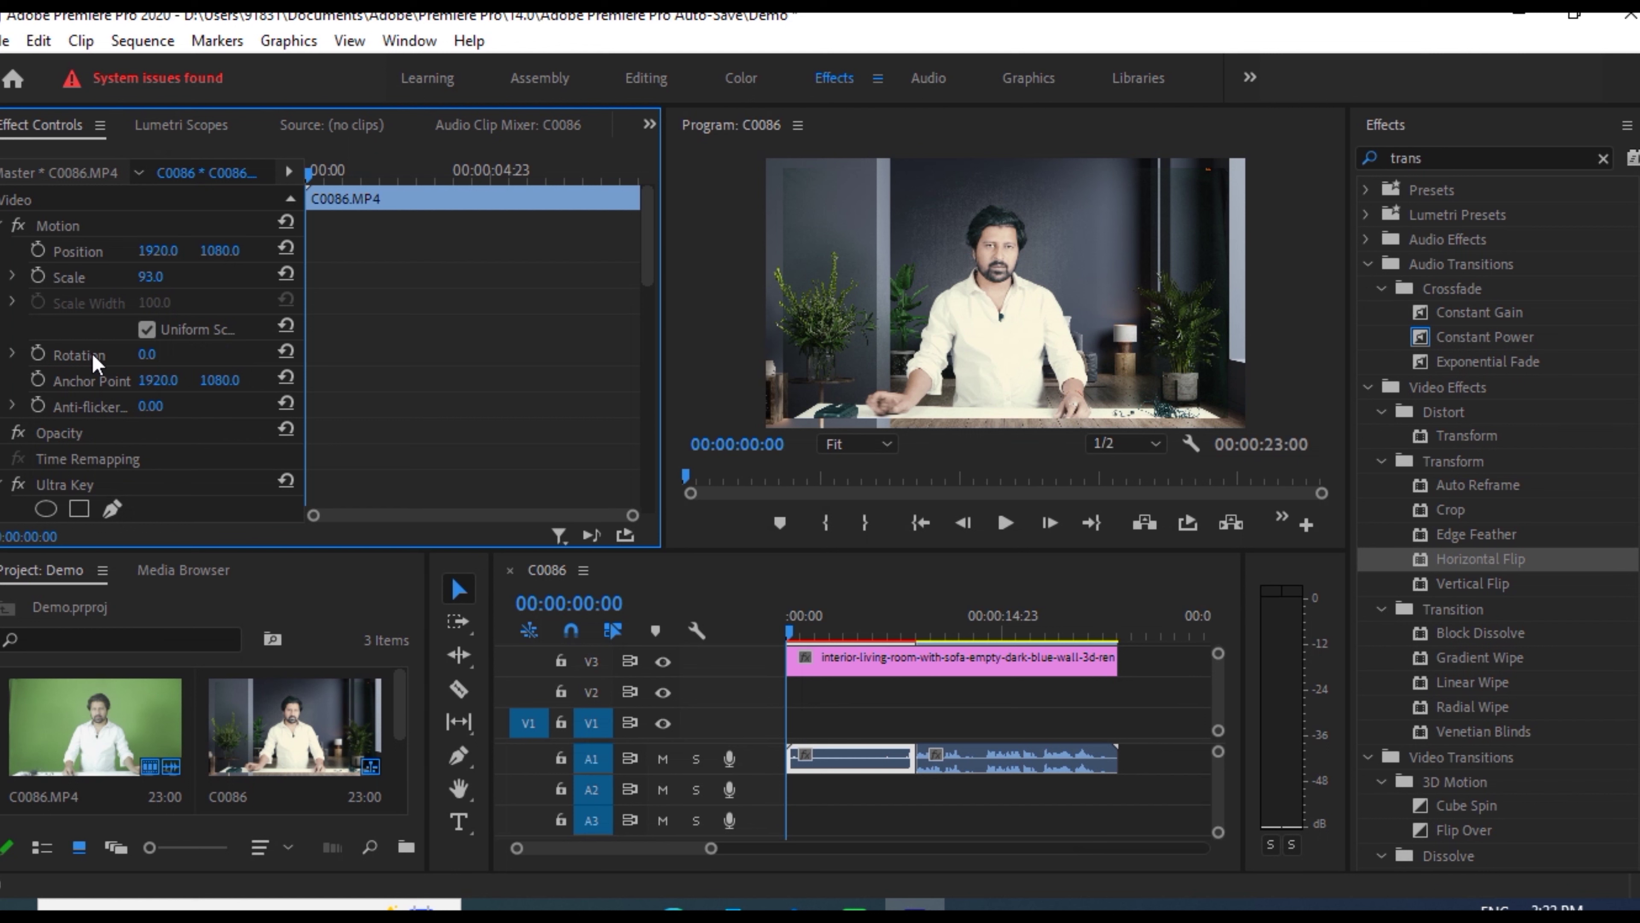
pyautogui.click(149, 356)
pyautogui.write('36')
pyautogui.press('Return')
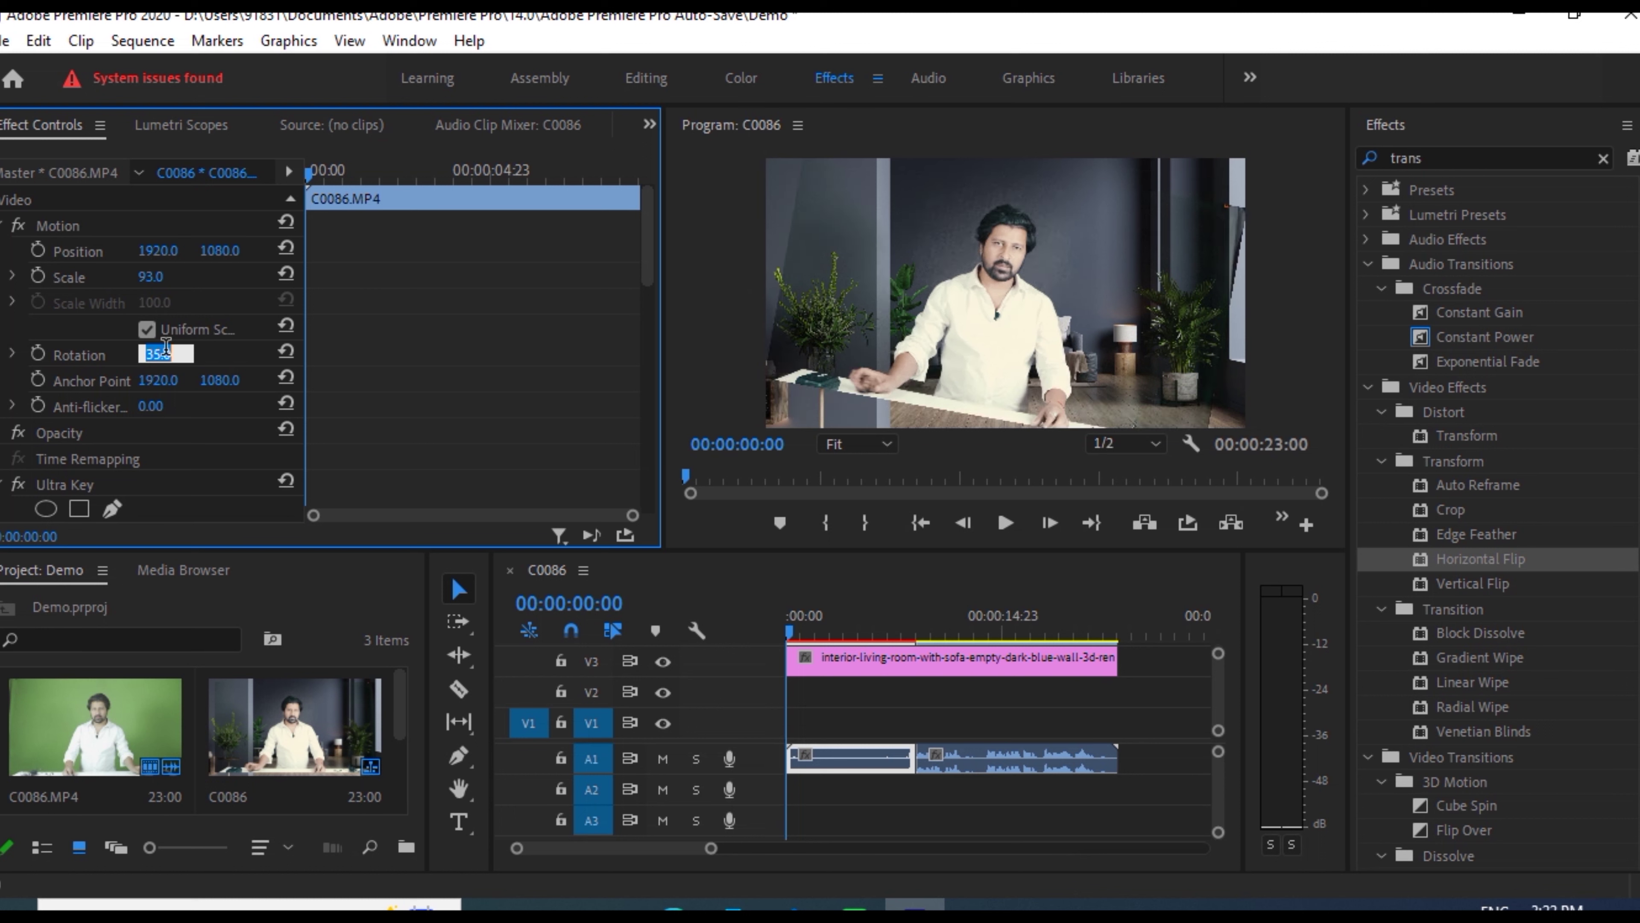
pyautogui.write('11')
pyautogui.press('Return')
pyautogui.write('8')
pyautogui.press('Return')
pyautogui.write('5')
pyautogui.press('Return')
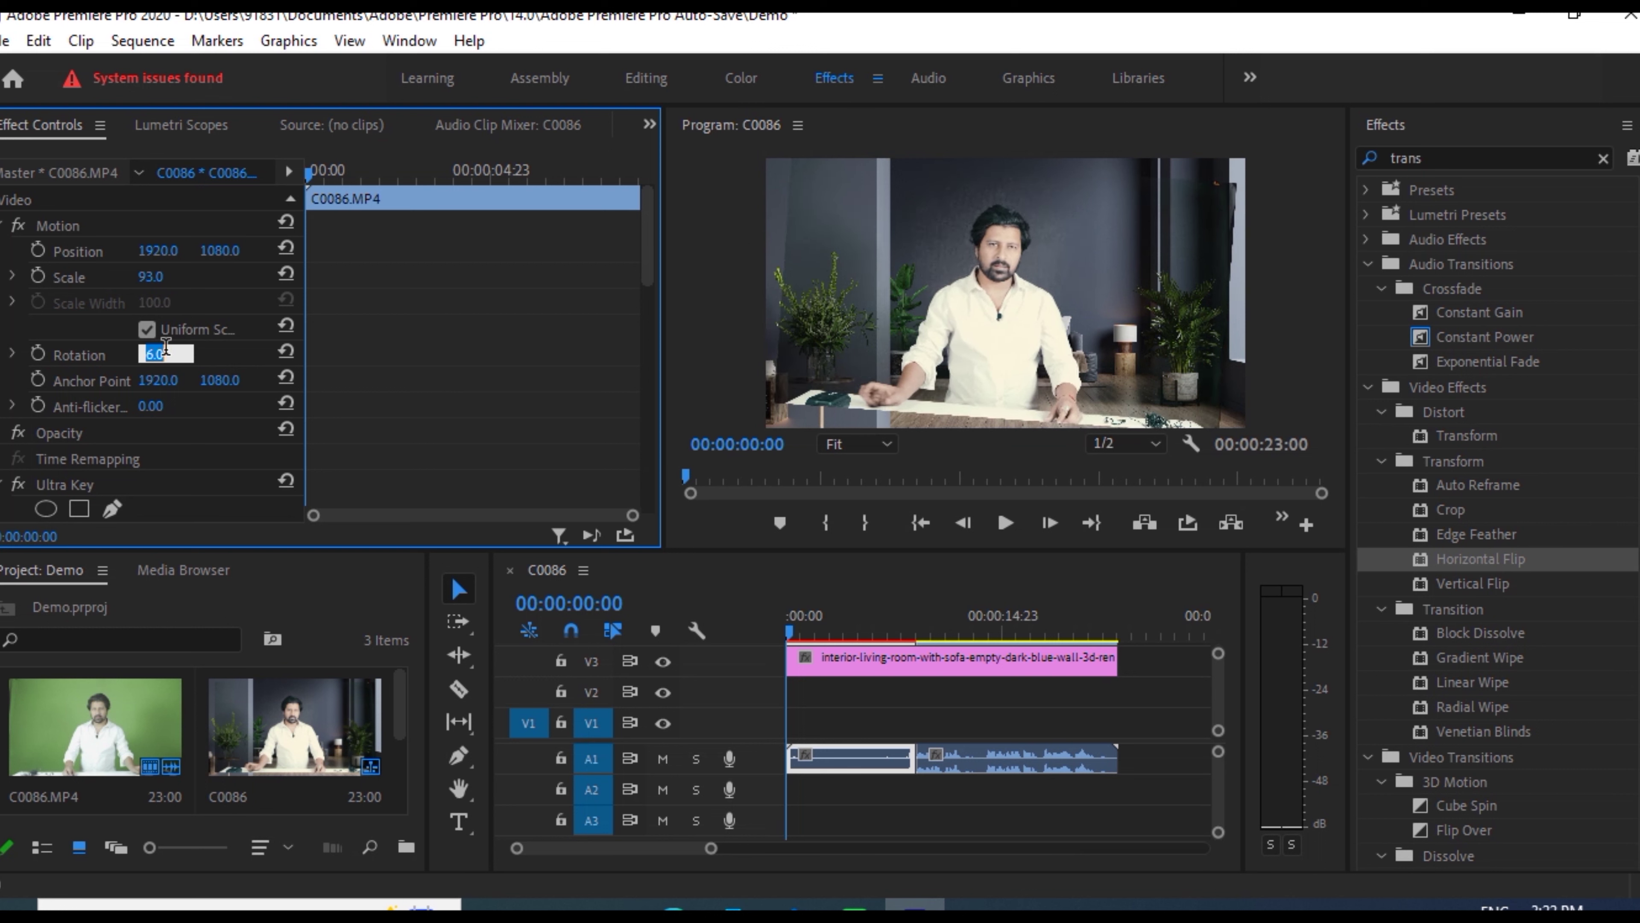
# Try rotations of 11, 12, 15 and 21 degrees, reset Rotation to 0, then show the Color workspace
pyautogui.write('11')
pyautogui.press('Return')
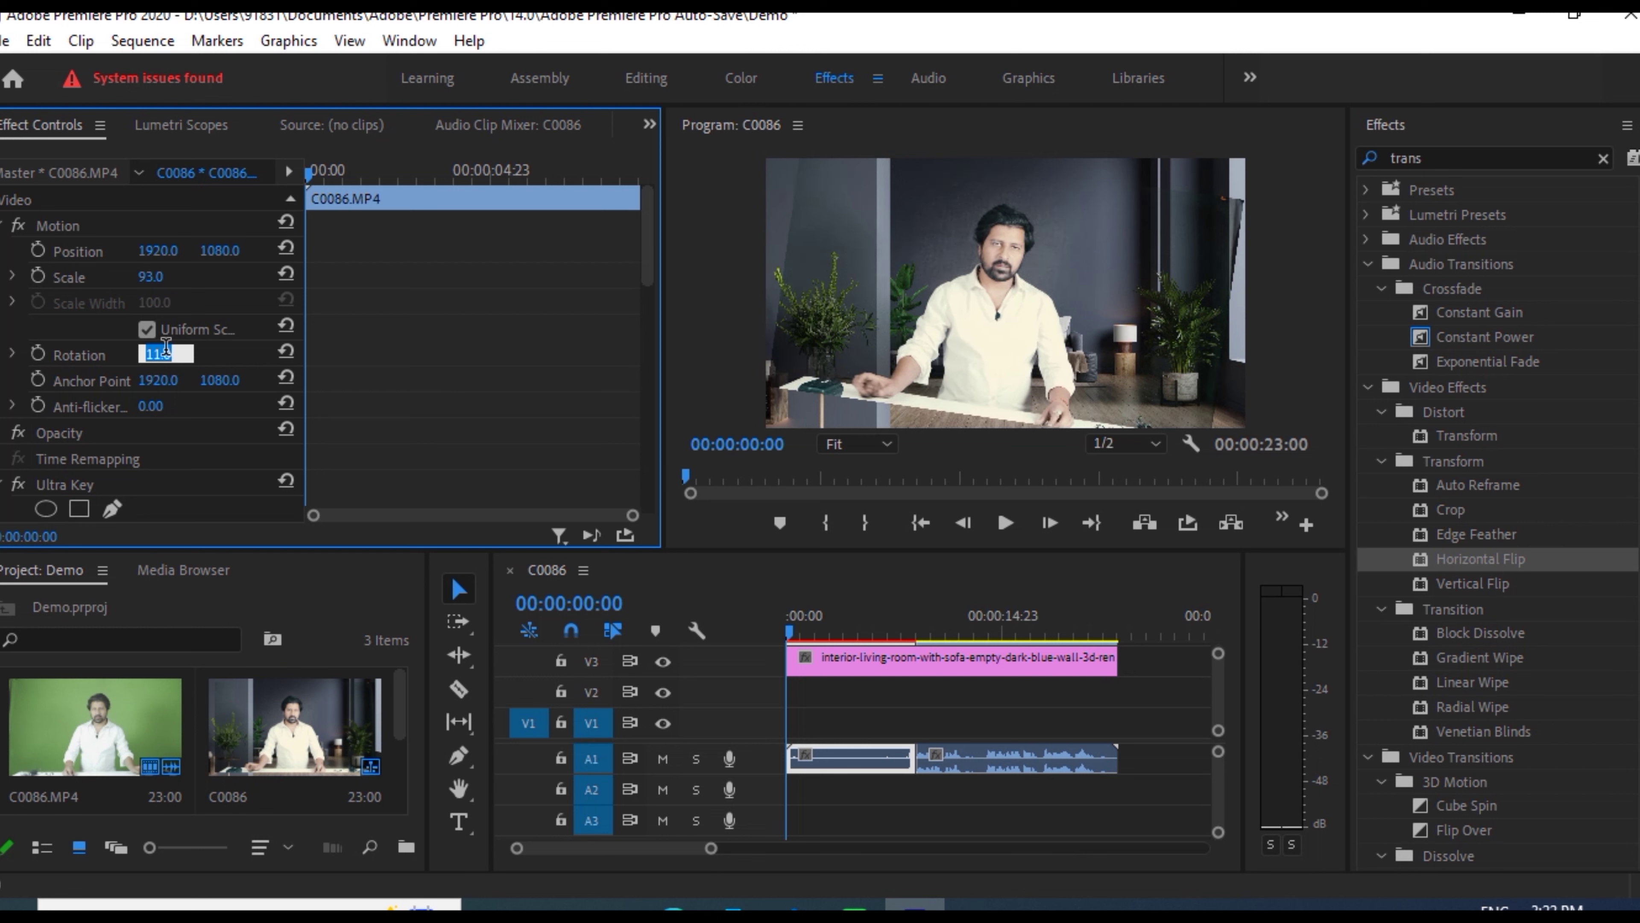
pyautogui.write('12')
pyautogui.press('Return')
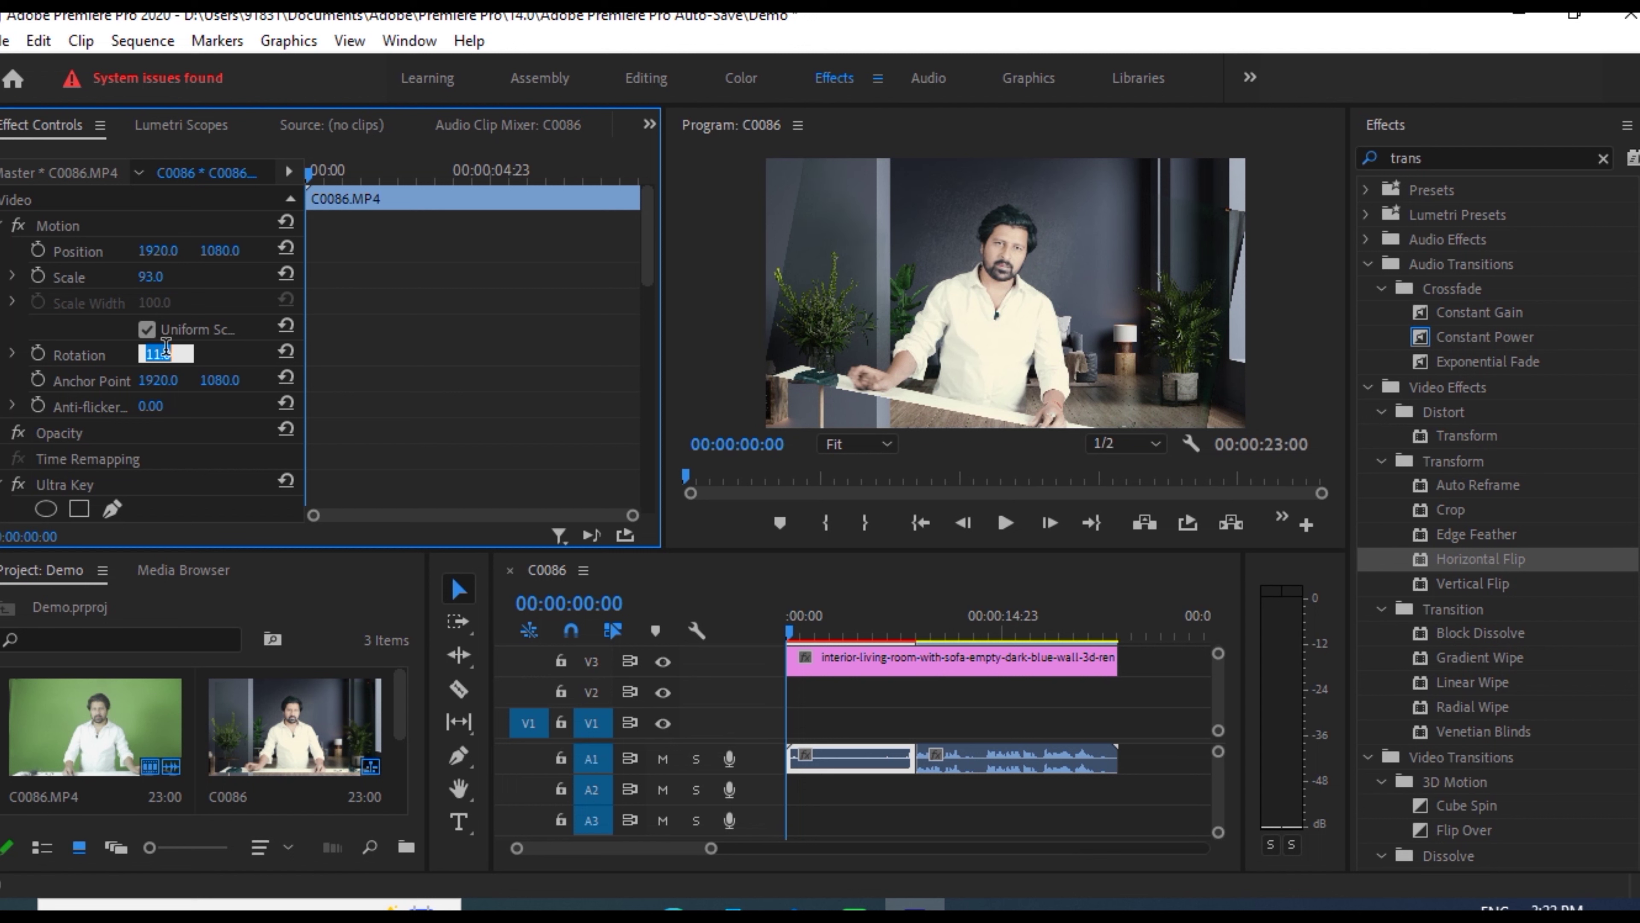
pyautogui.write('15')
pyautogui.press('Return')
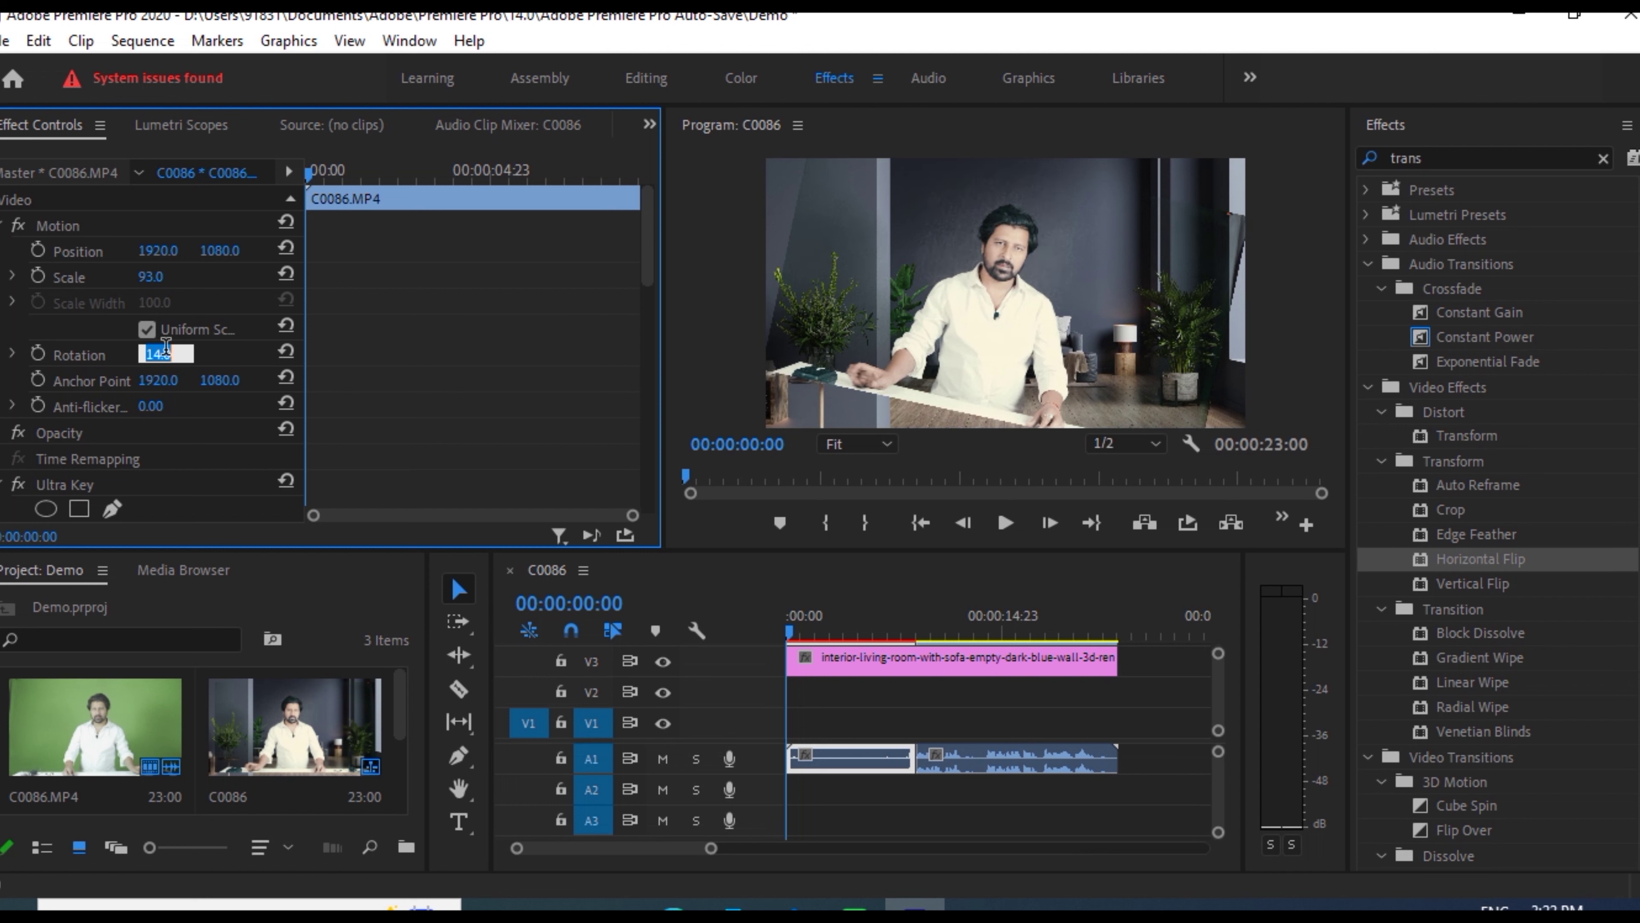
pyautogui.write('21')
pyautogui.press('Return')
pyautogui.press('Up')
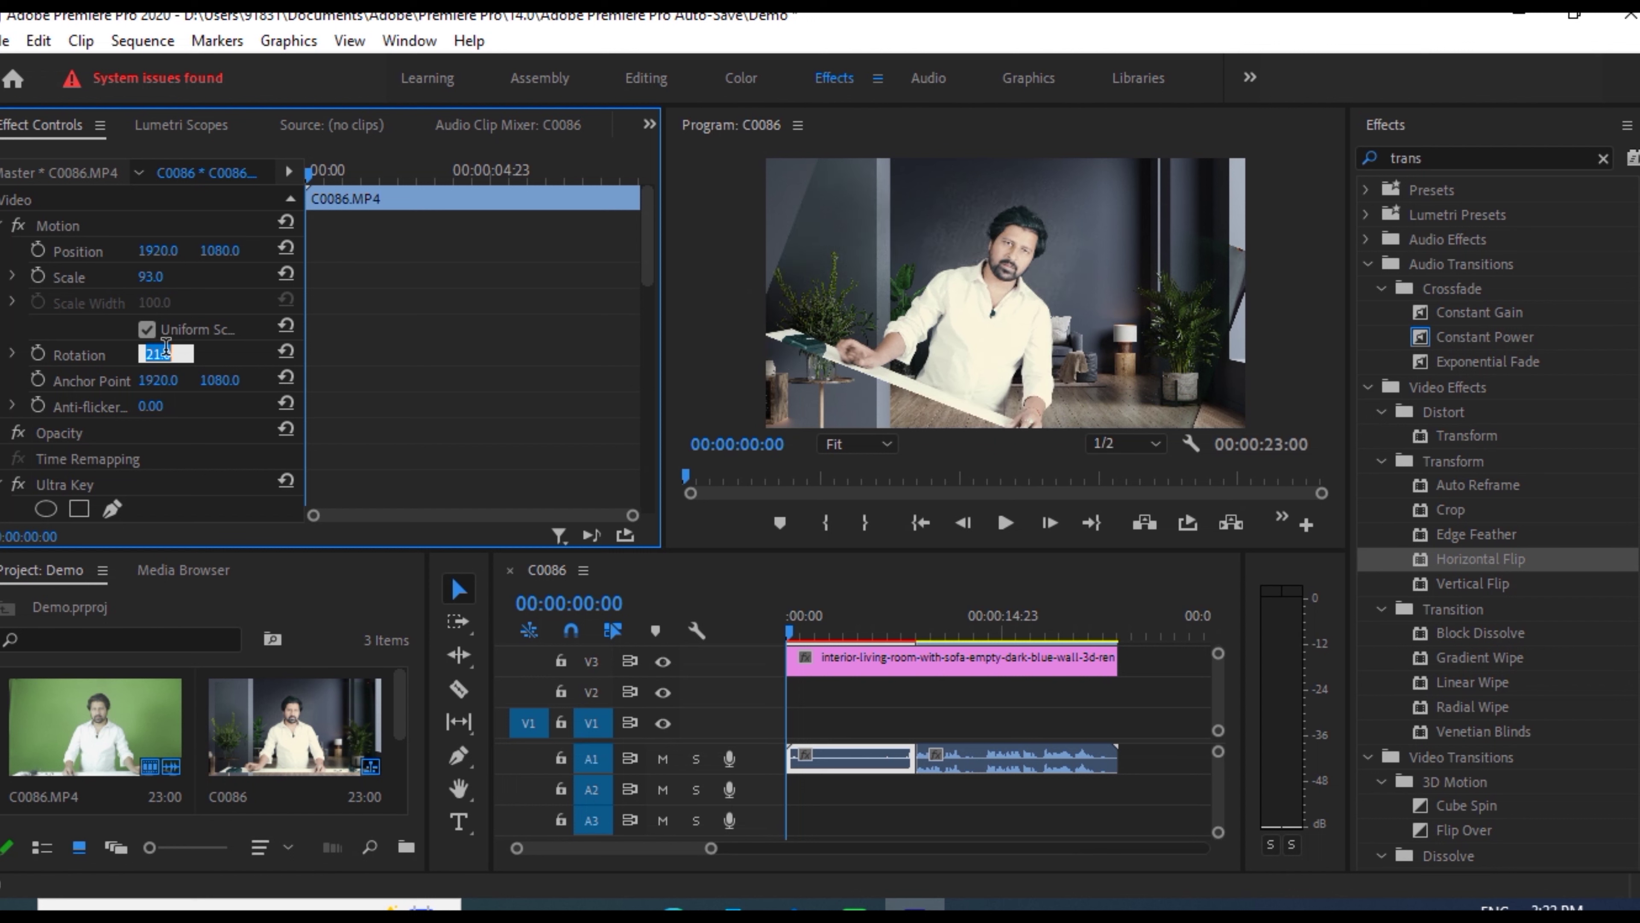
pyautogui.write('0')
pyautogui.press('Return')
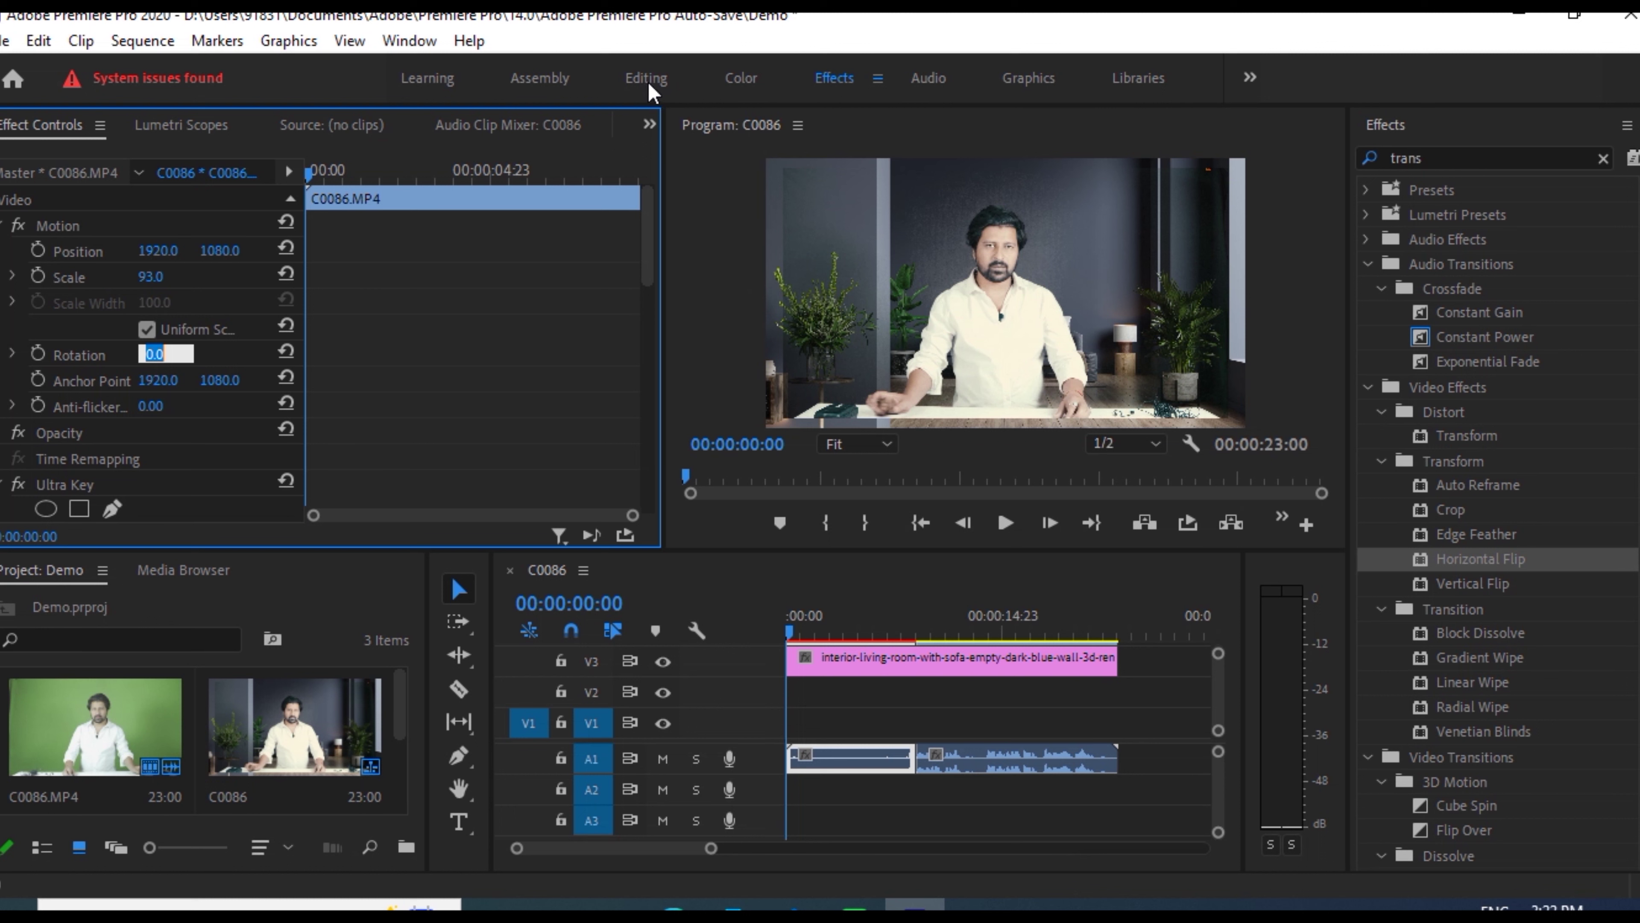
pyautogui.click(744, 78)
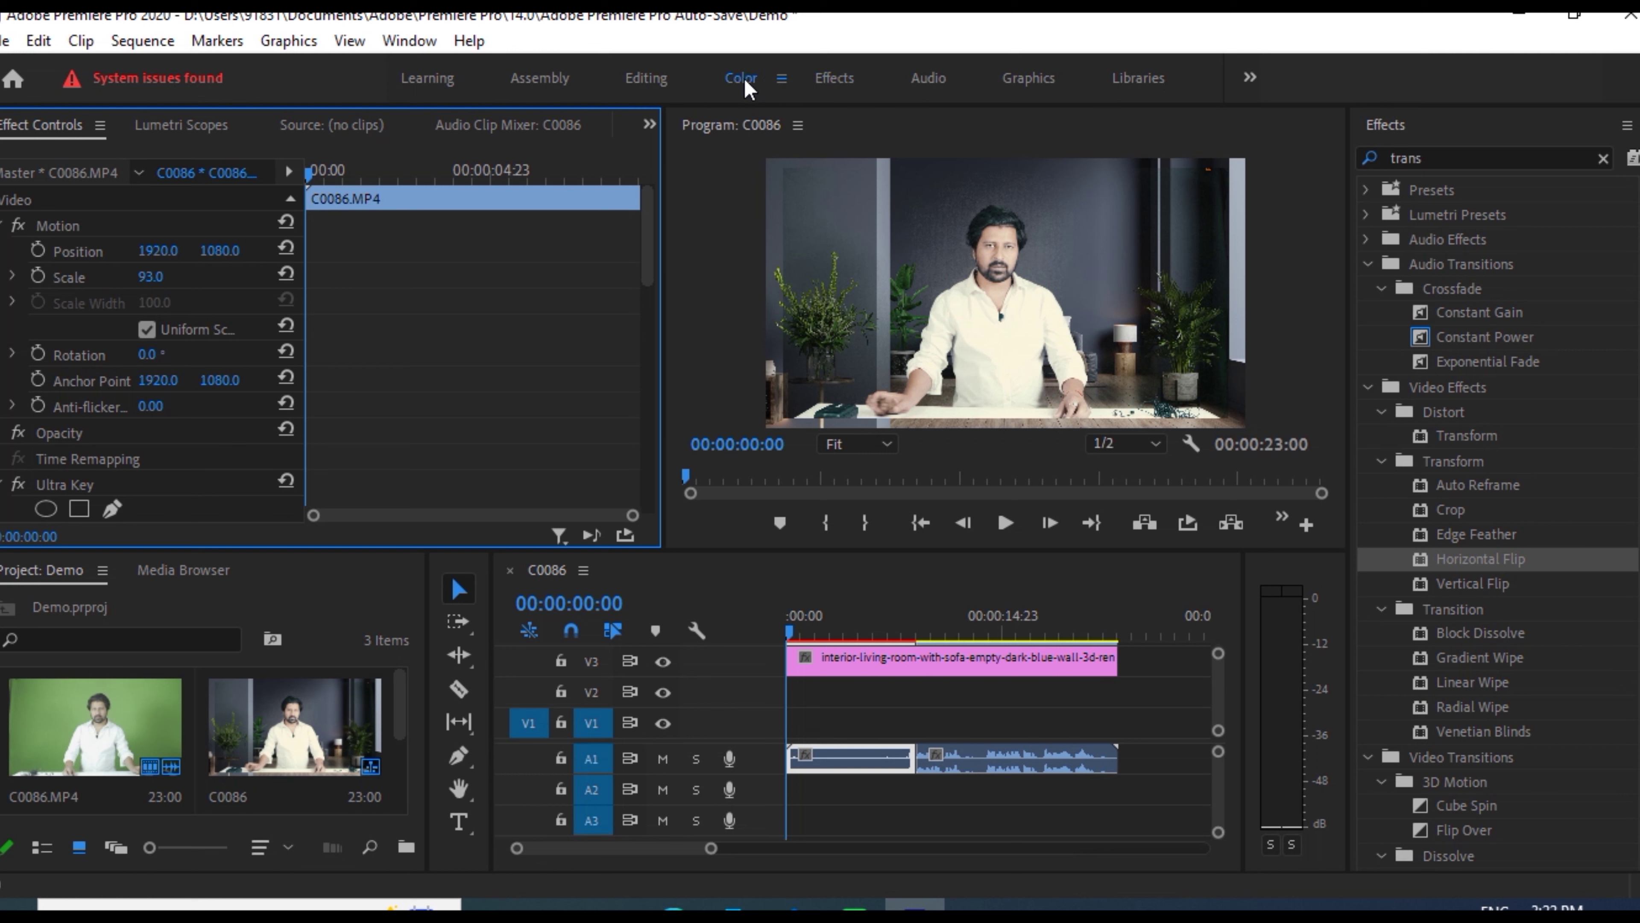
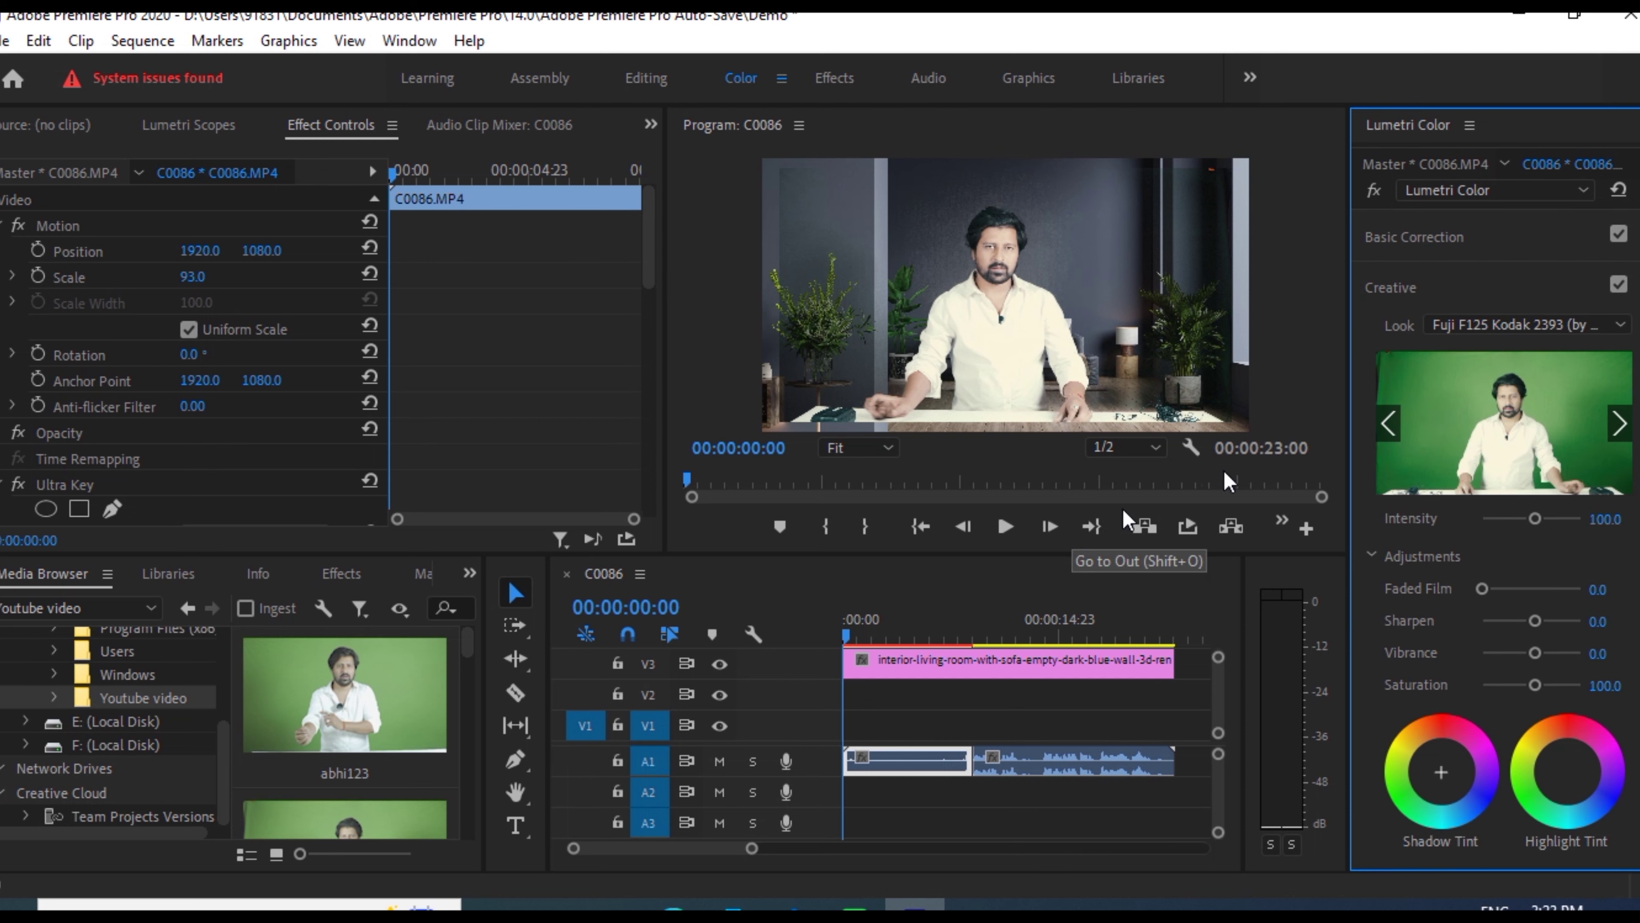
# Leave the film look unchanged and mirror the presenter clip with the Horizontal Flip effect
pyautogui.click(1612, 329)
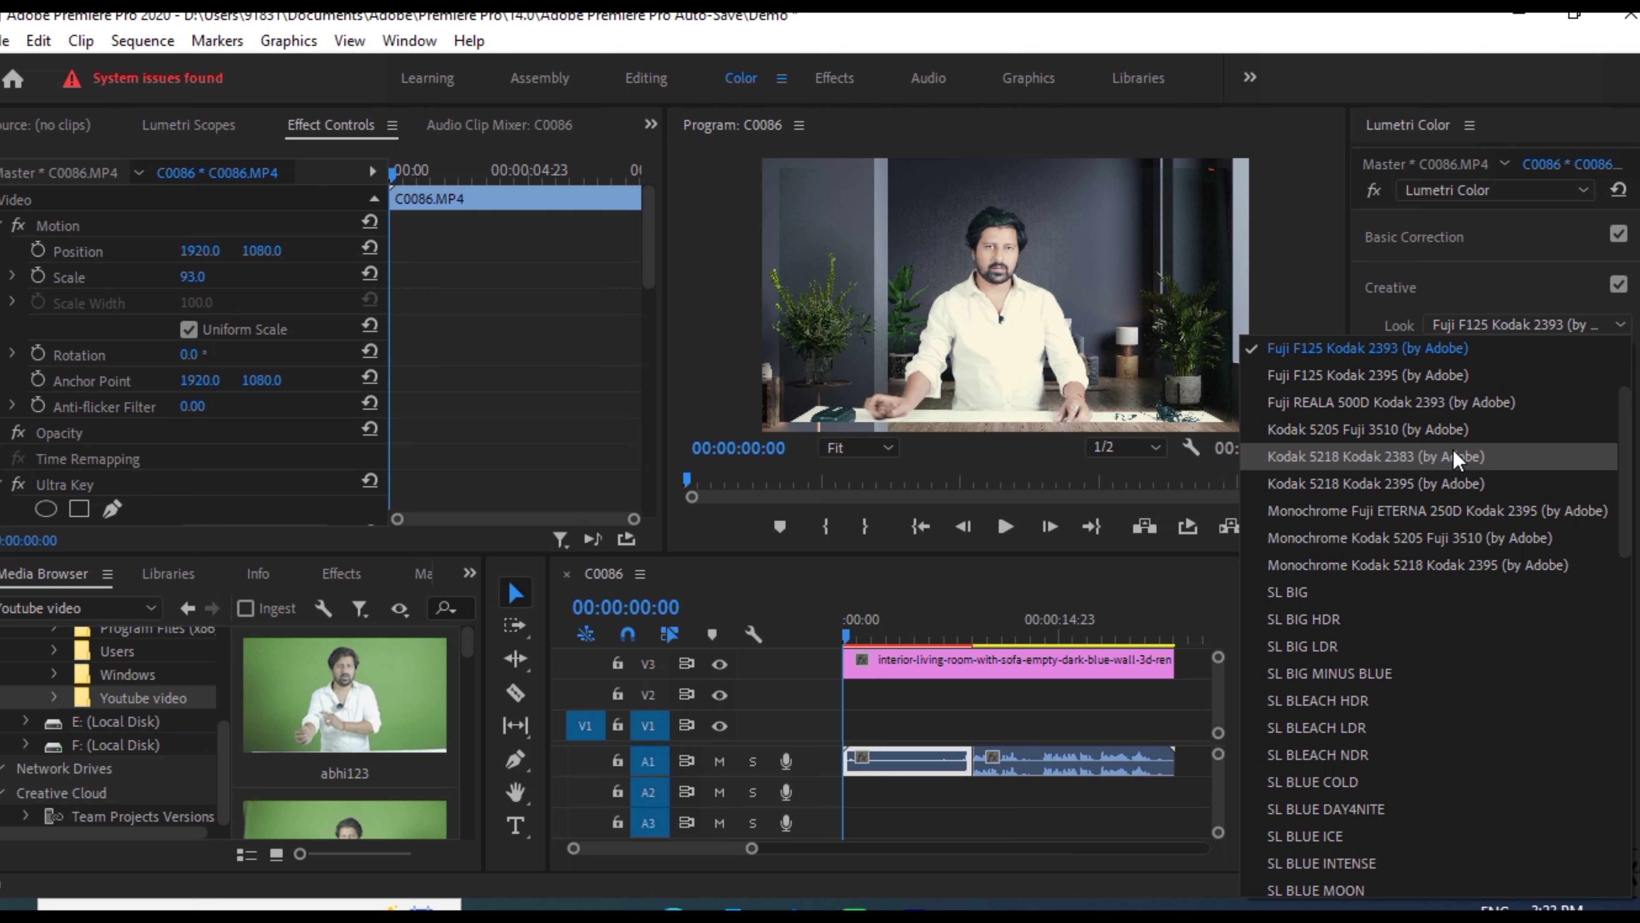
pyautogui.press('Escape')
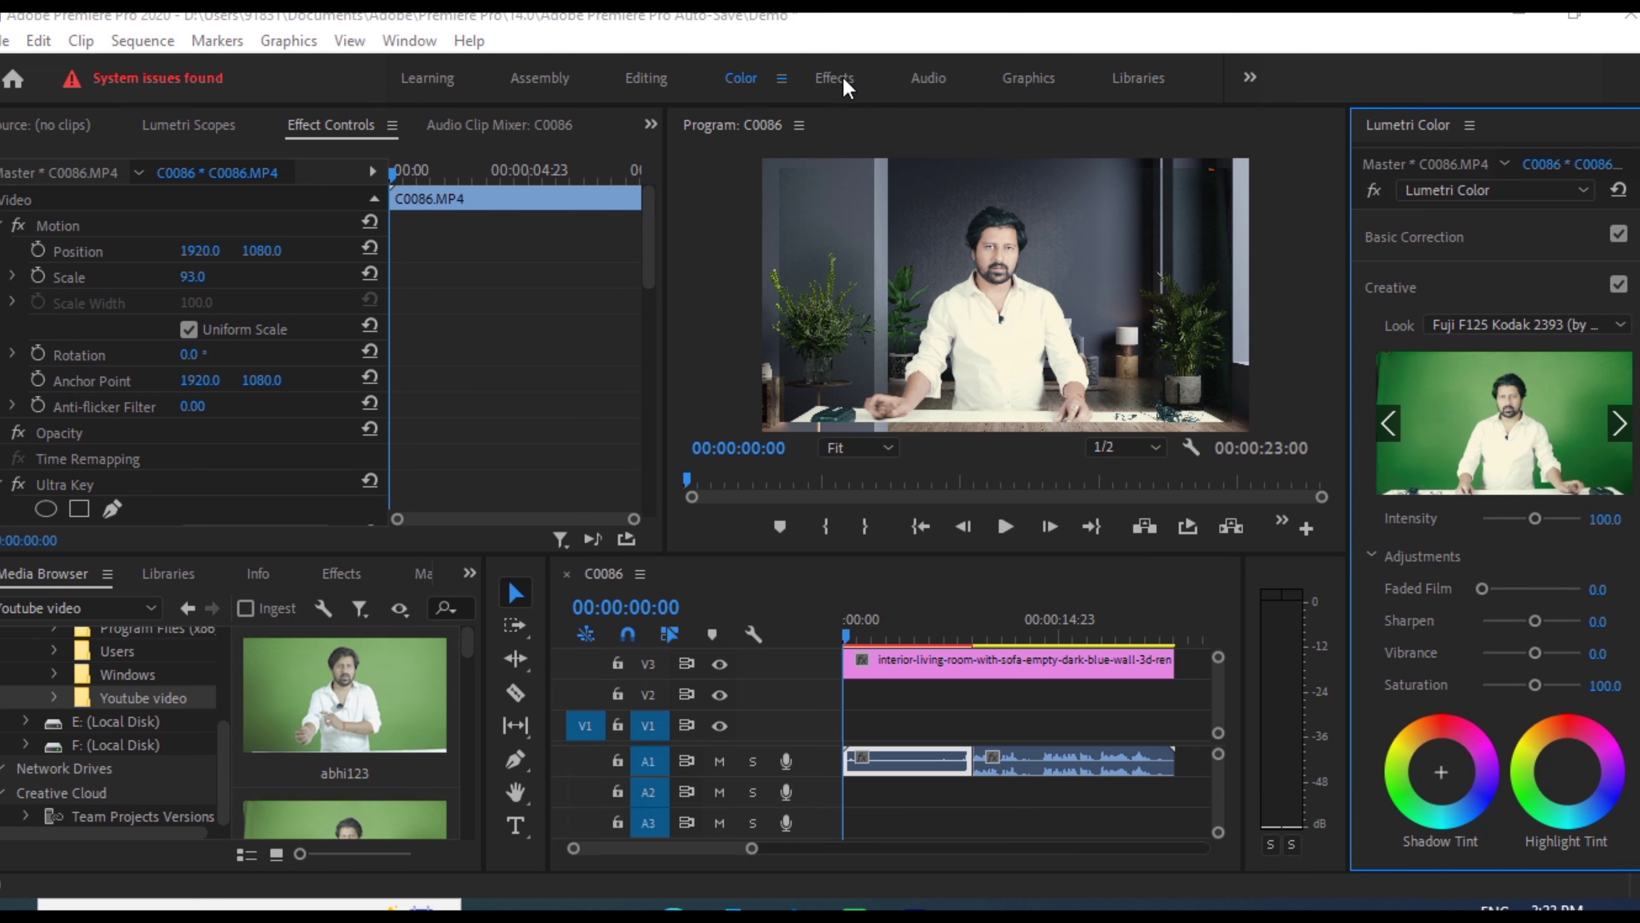
pyautogui.click(843, 77)
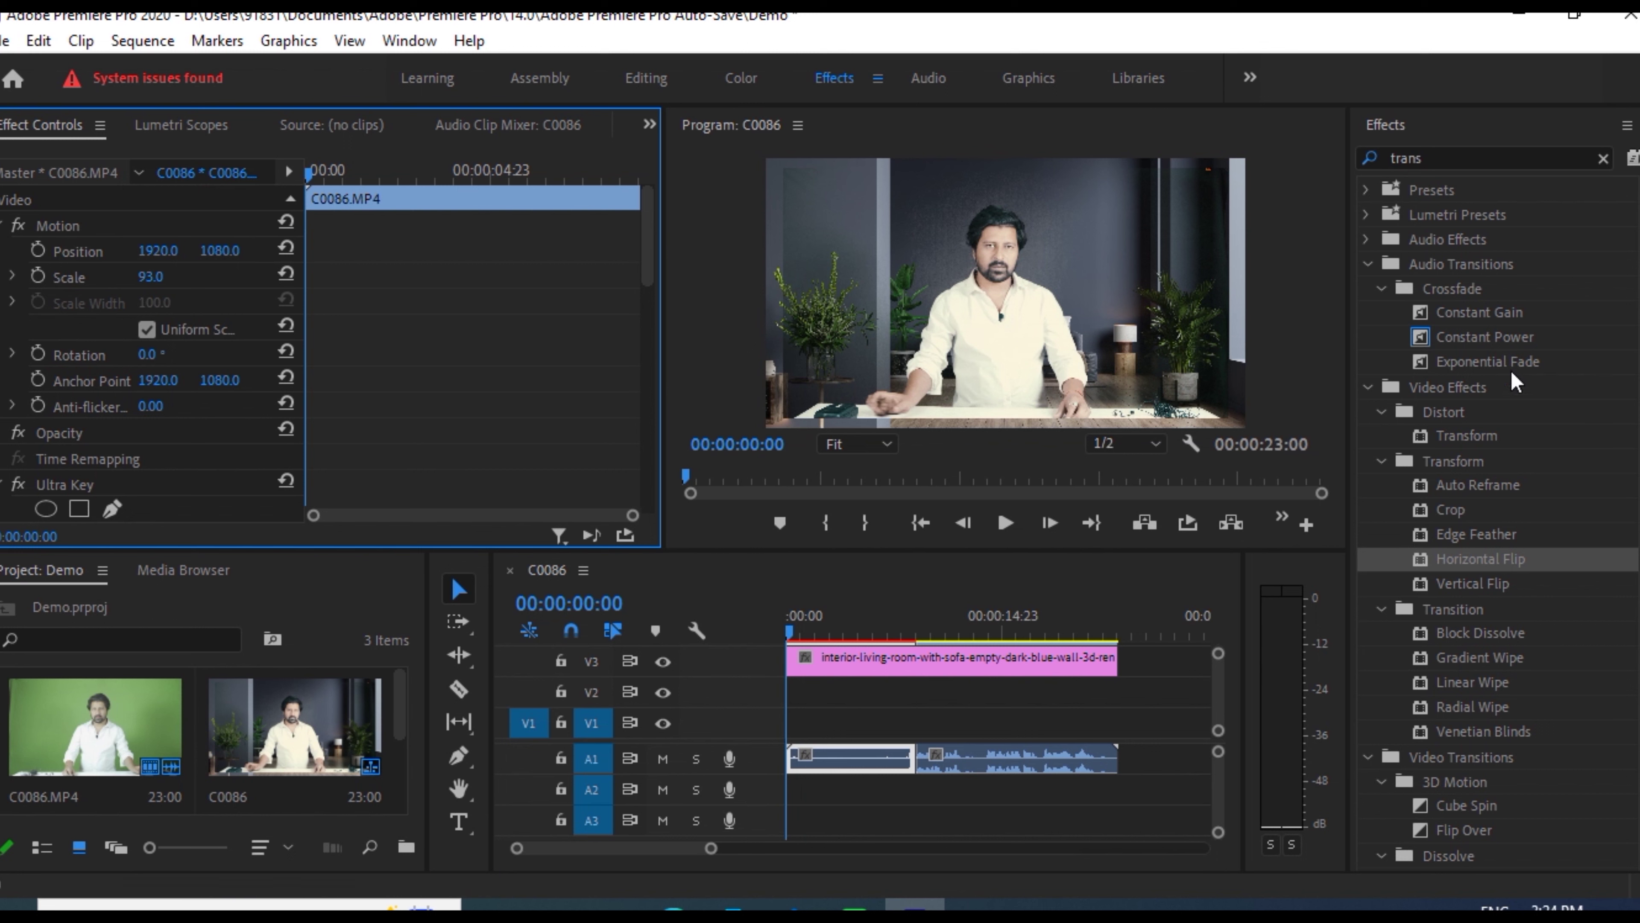
pyautogui.moveTo(1454, 339); pyautogui.dragTo(847, 758)
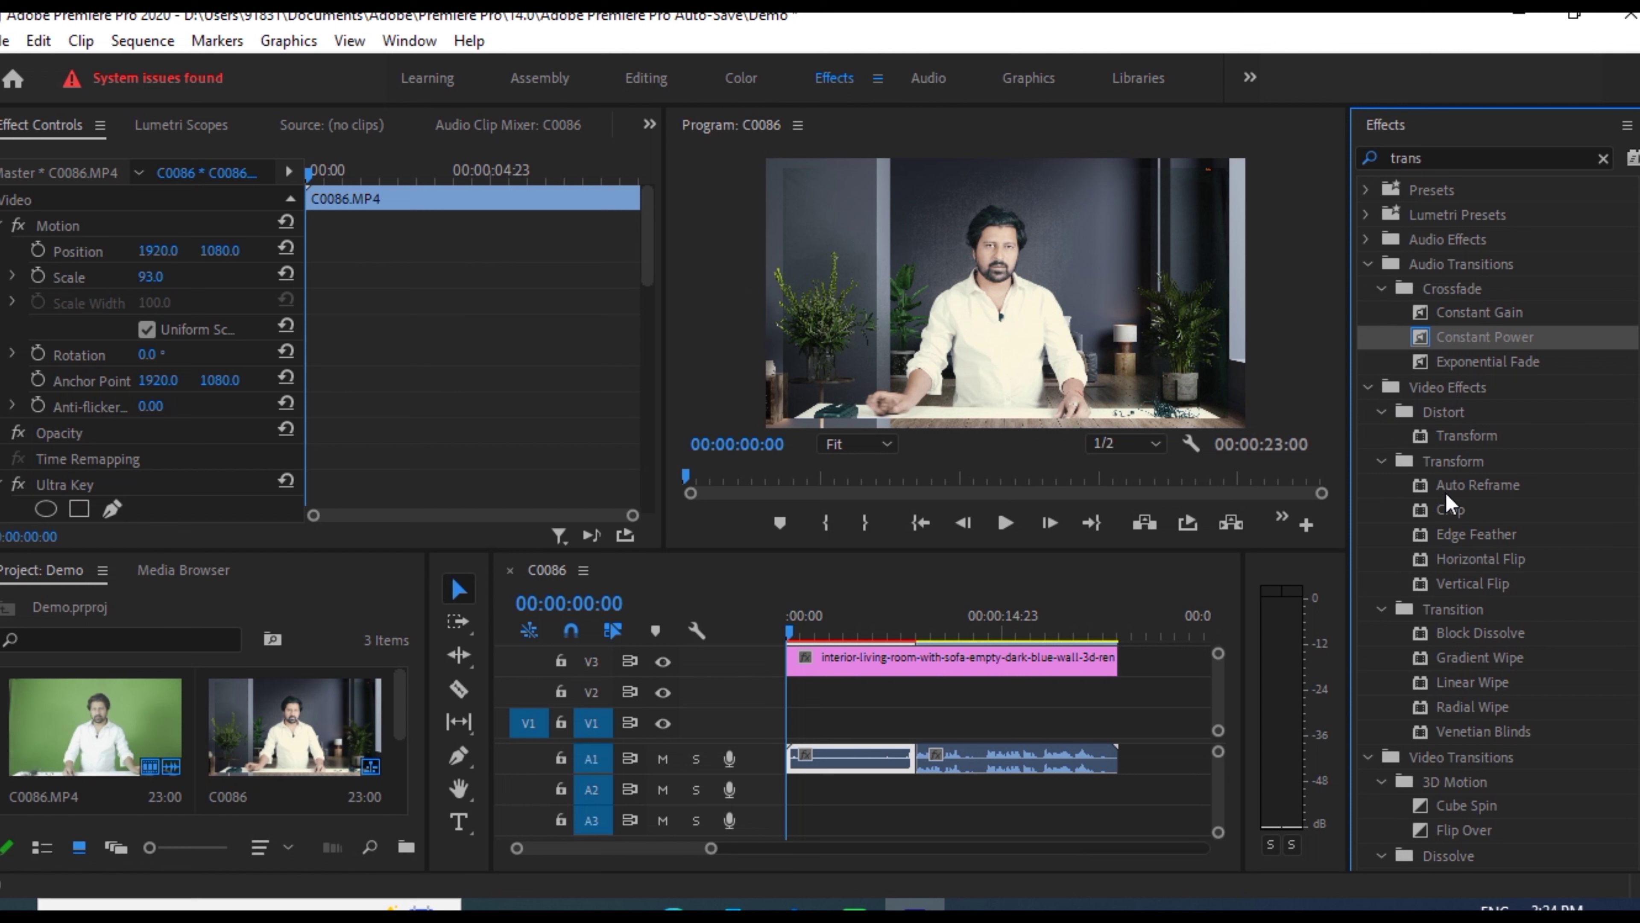
pyautogui.moveTo(1452, 560); pyautogui.dragTo(828, 752)
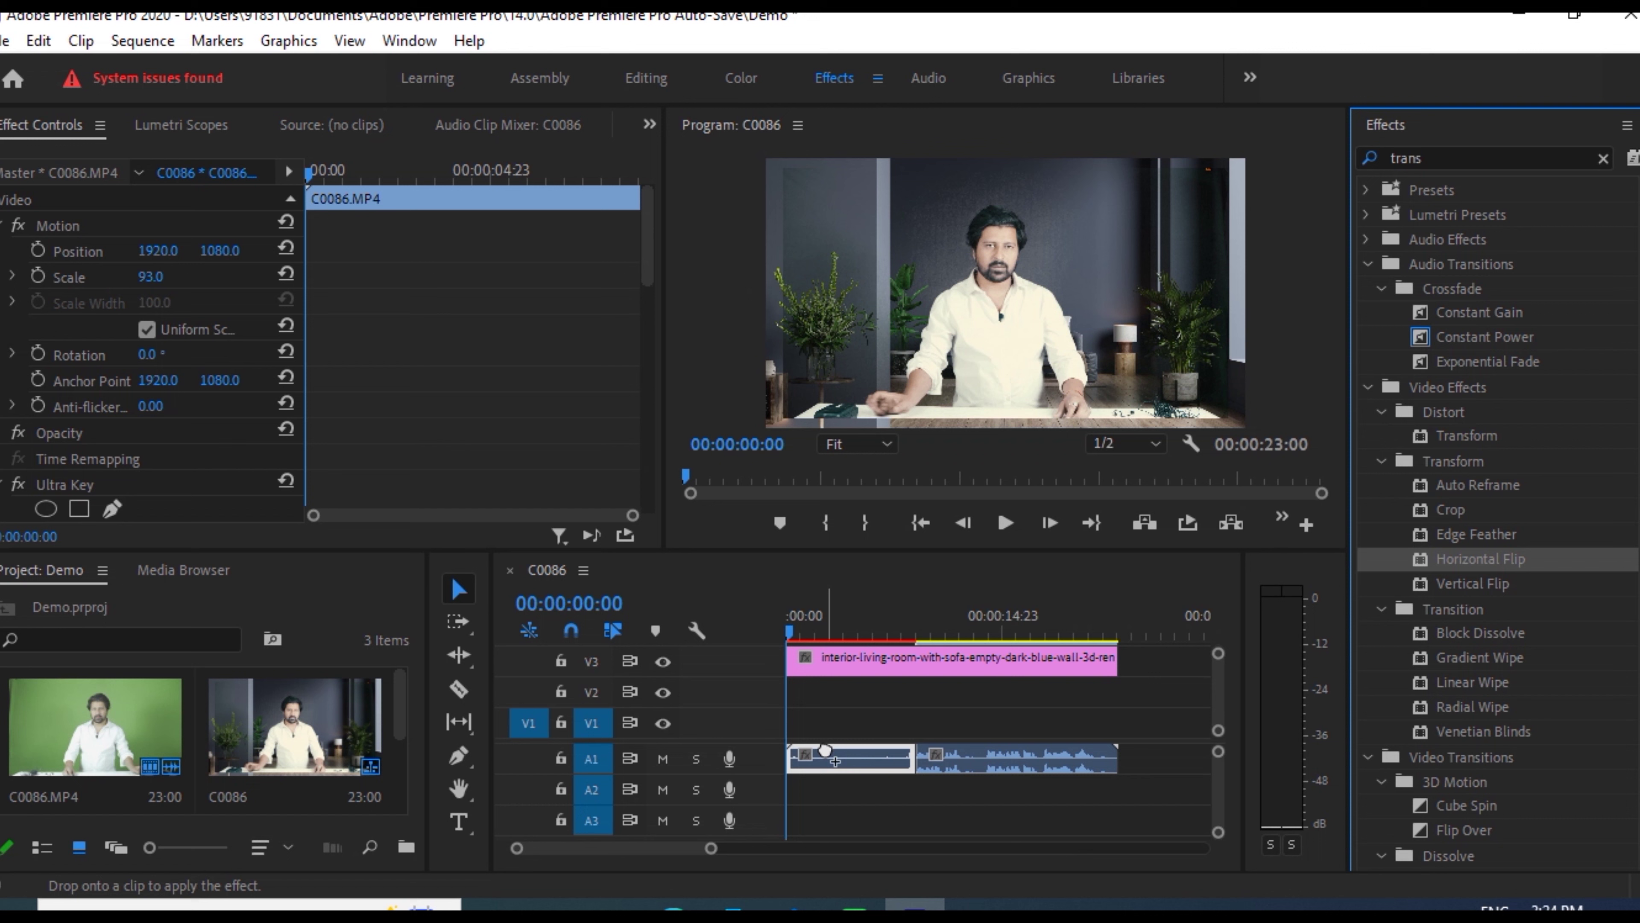
pyautogui.moveTo(828, 752); pyautogui.dragTo(825, 747)
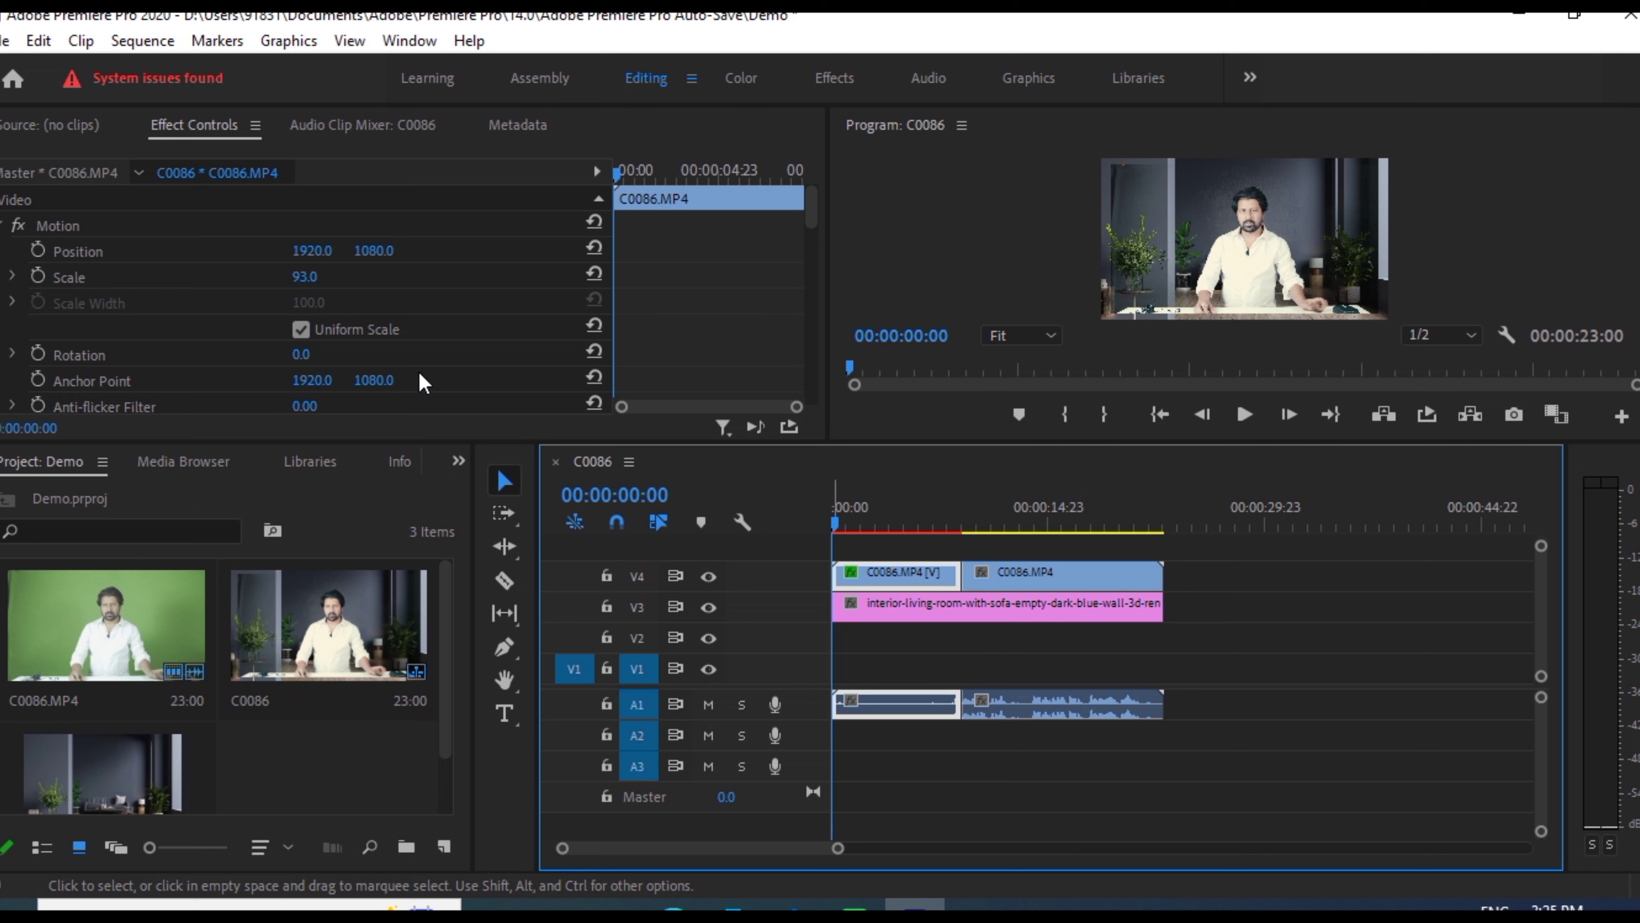
pyautogui.click(5, 42)
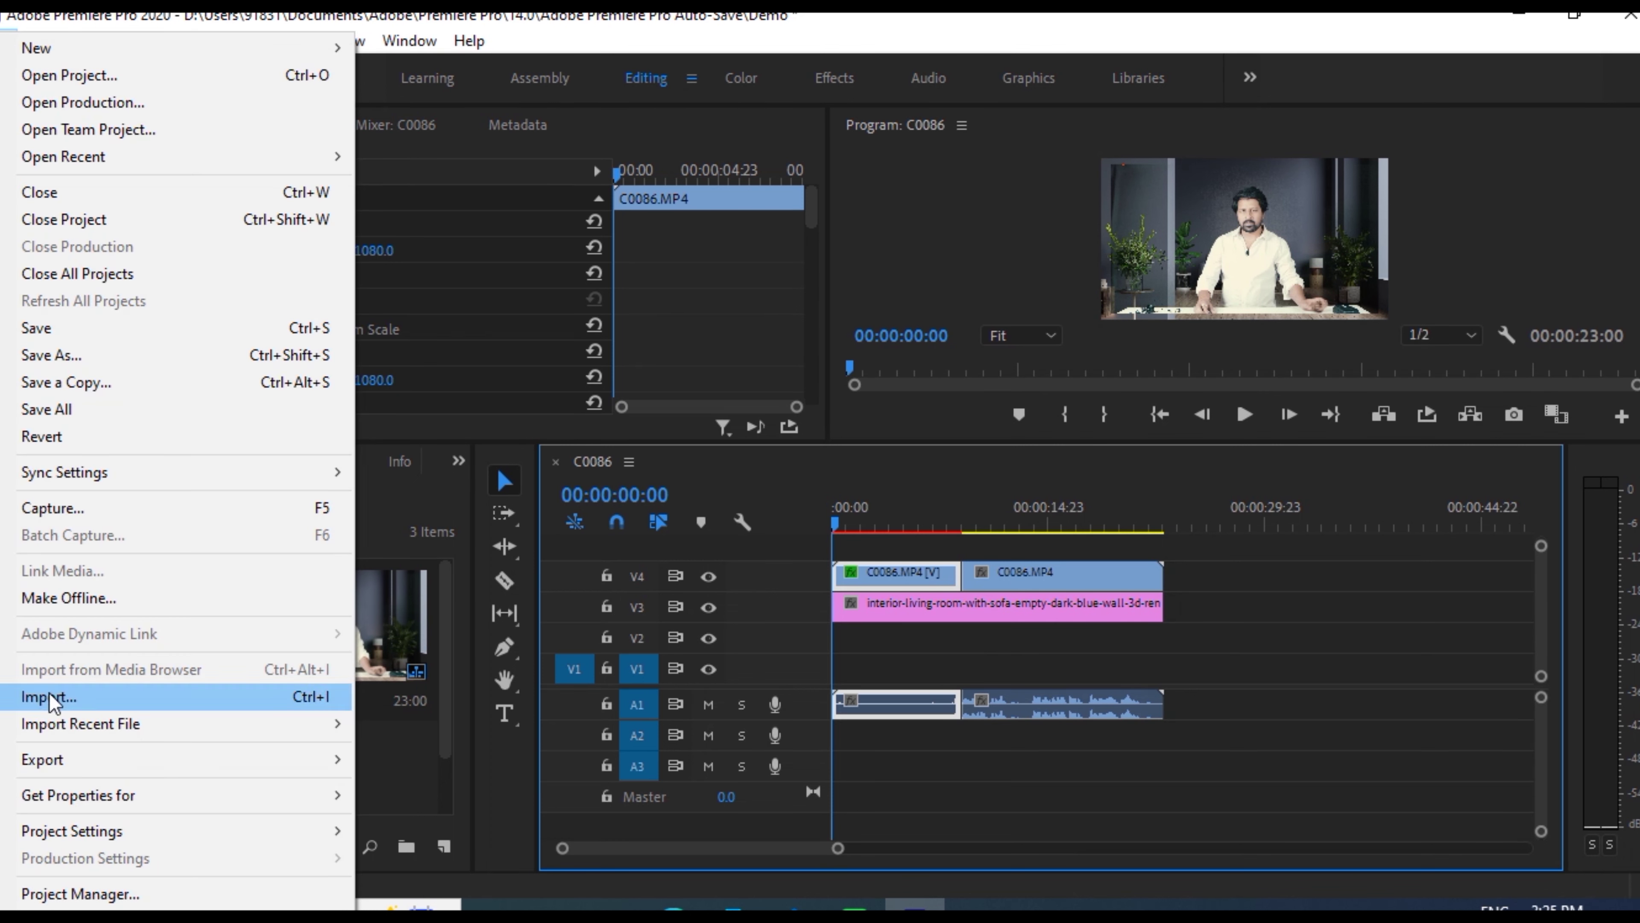
# Open the sequence's Export Settings with H.264 format and the Match Source - High bitrate preset
pyautogui.moveTo(48, 761)
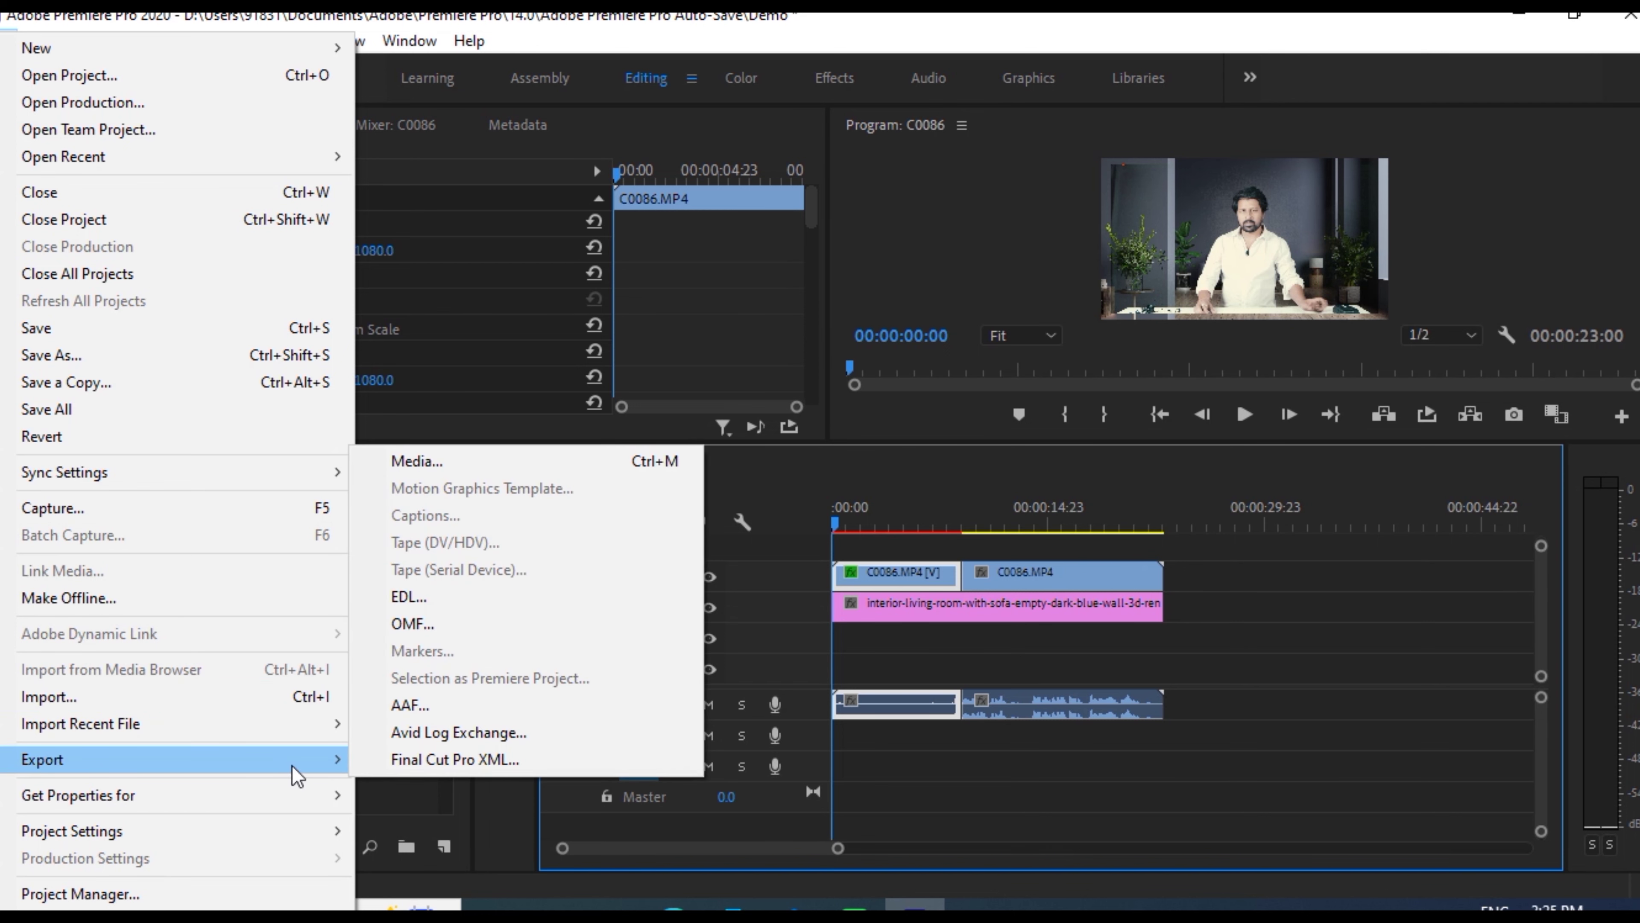
pyautogui.click(466, 467)
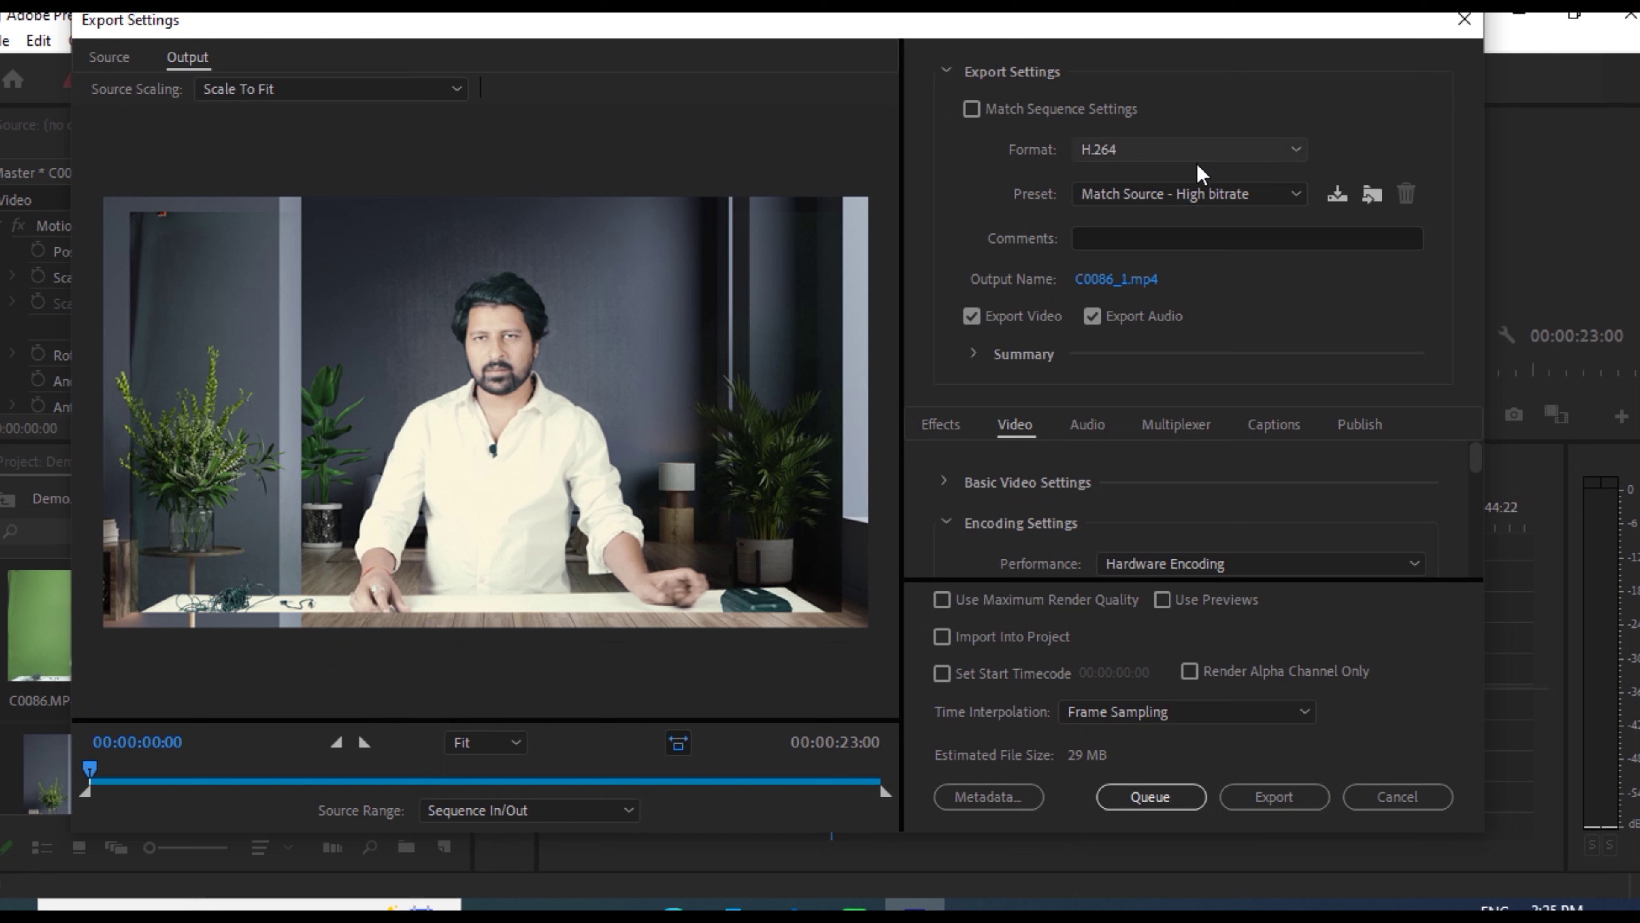
pyautogui.moveTo(1214, 186)
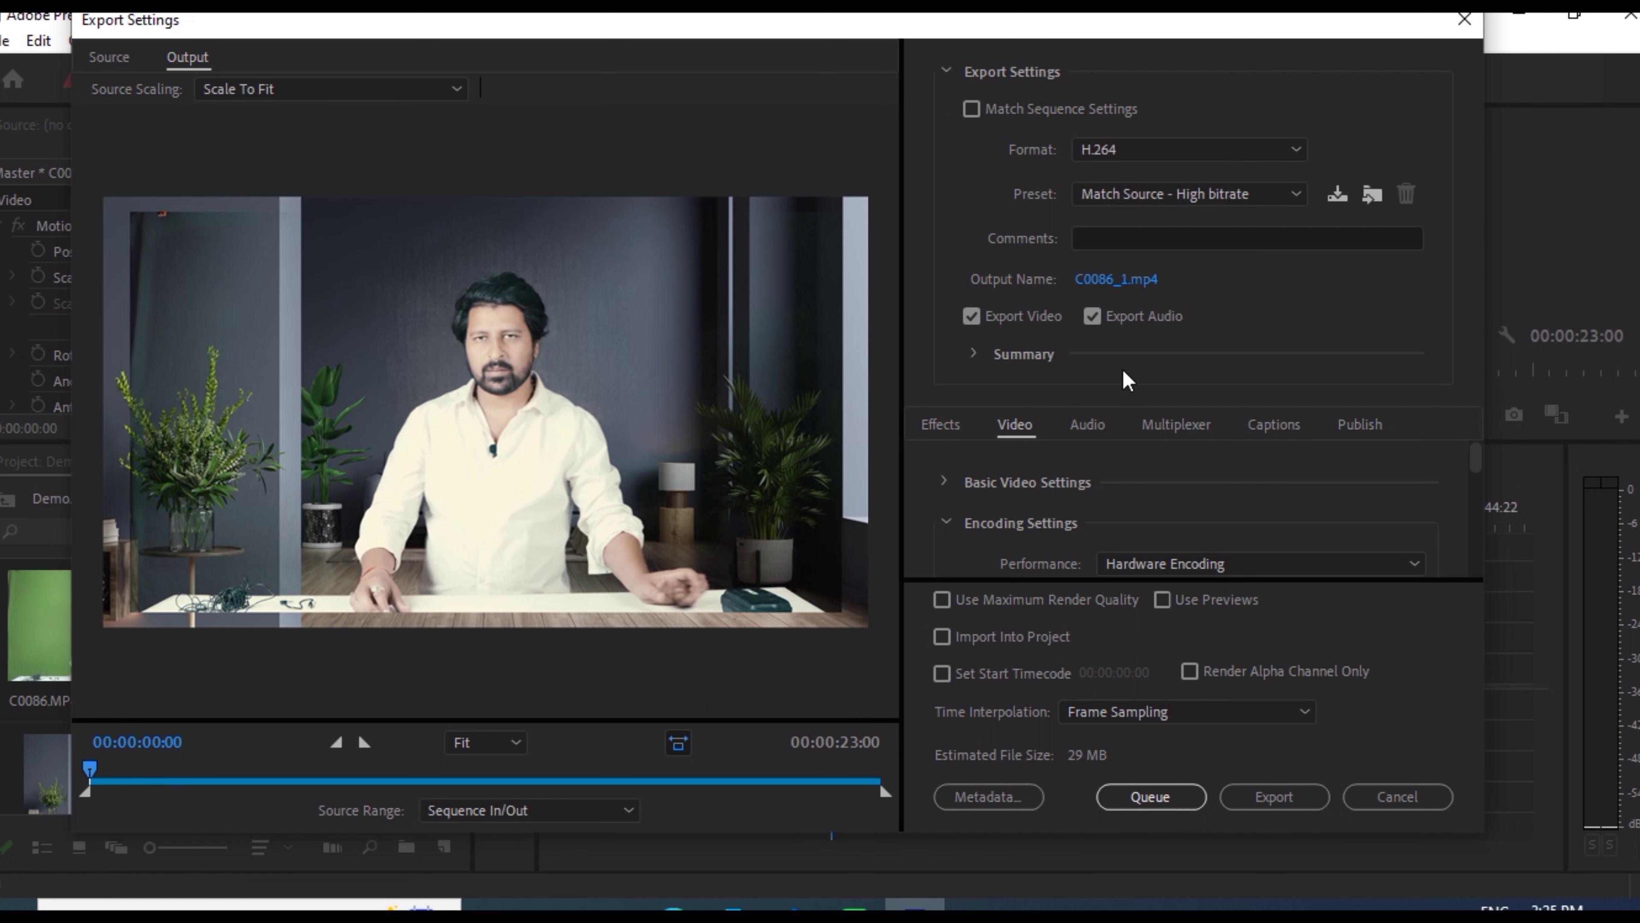
# Rename the export output to user.mp4, start encoding, and close the encoding window
pyautogui.click(1107, 281)
pyautogui.click(313, 498)
pyautogui.press('BackSpace')
pyautogui.press('BackSpace')
pyautogui.press('BackSpace')
pyautogui.press('BackSpace')
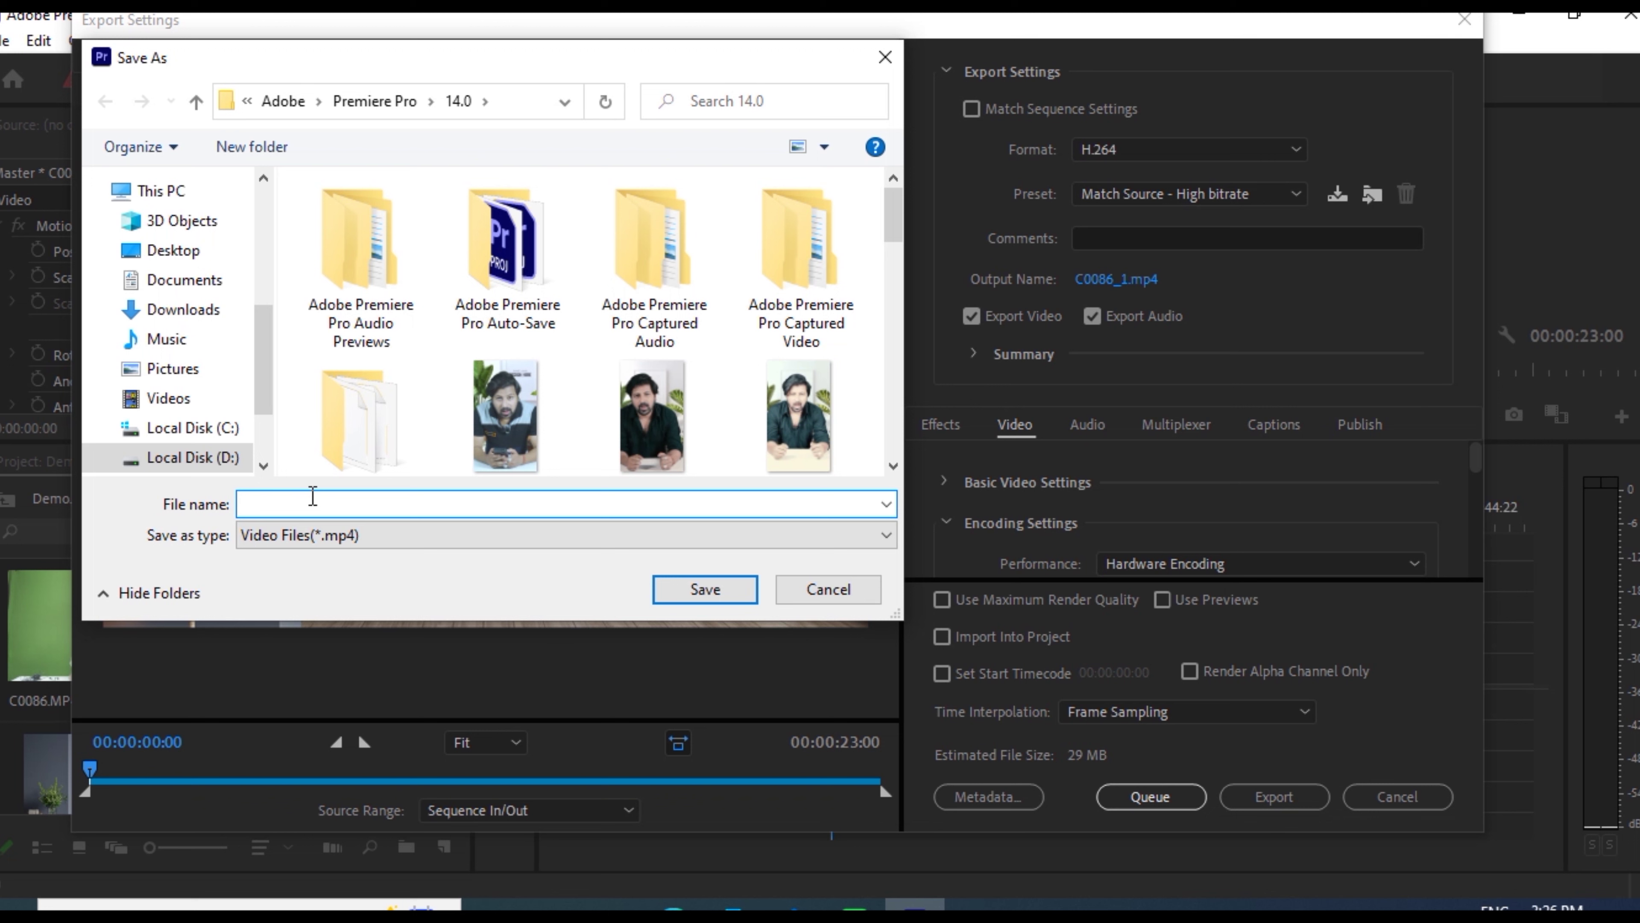
pyautogui.write('user')
pyautogui.click(684, 591)
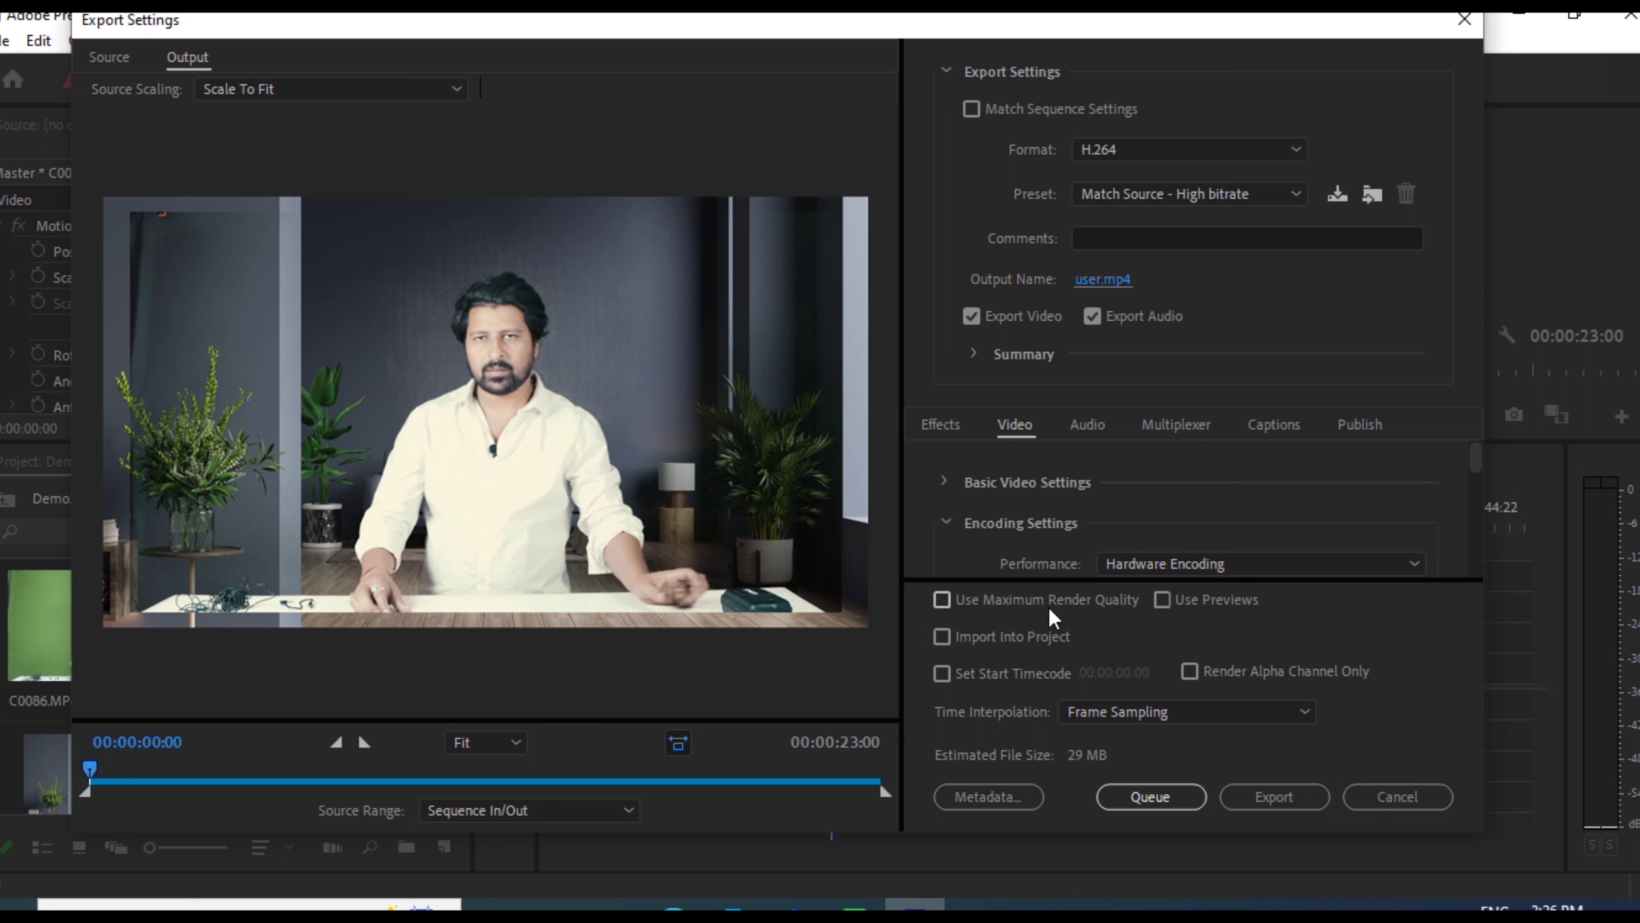
pyautogui.click(1262, 801)
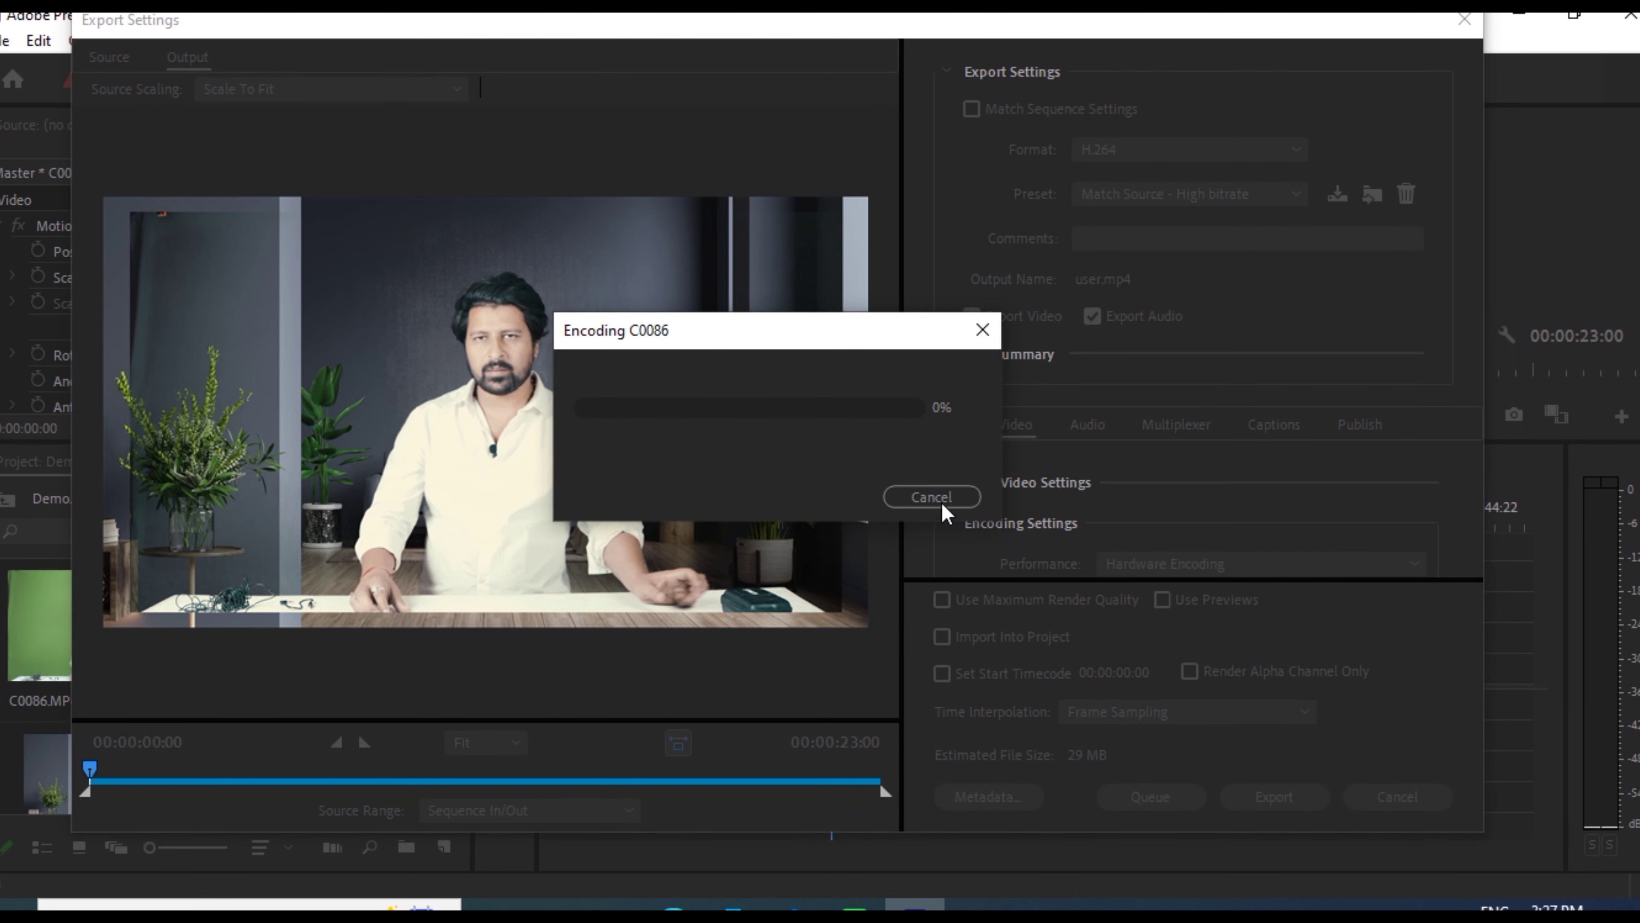
pyautogui.click(930, 497)
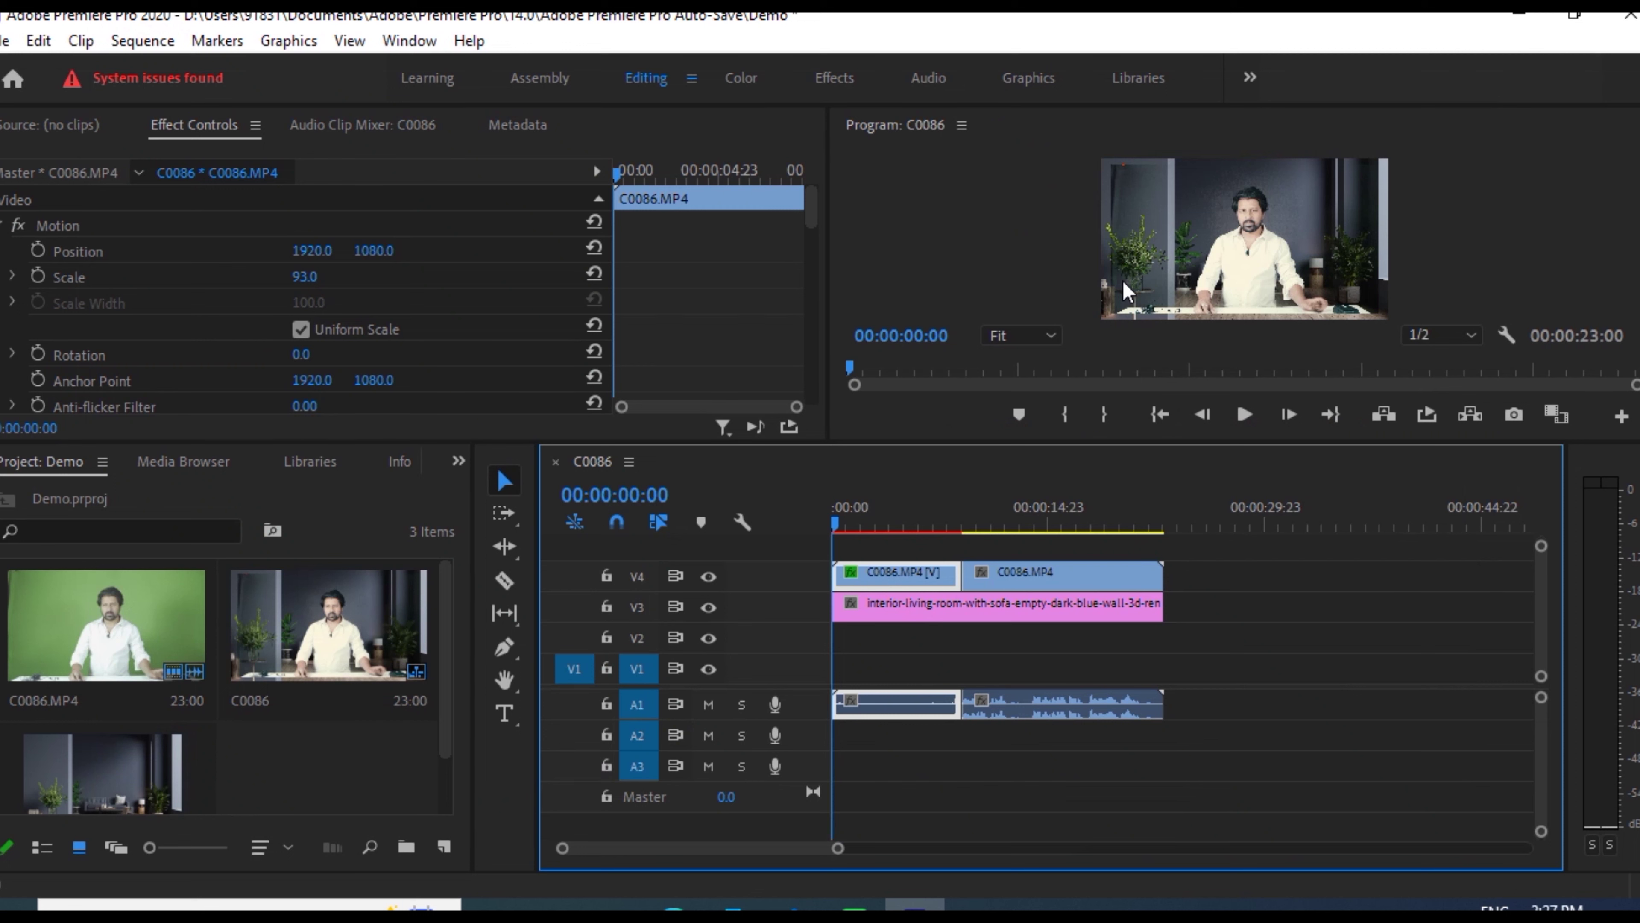